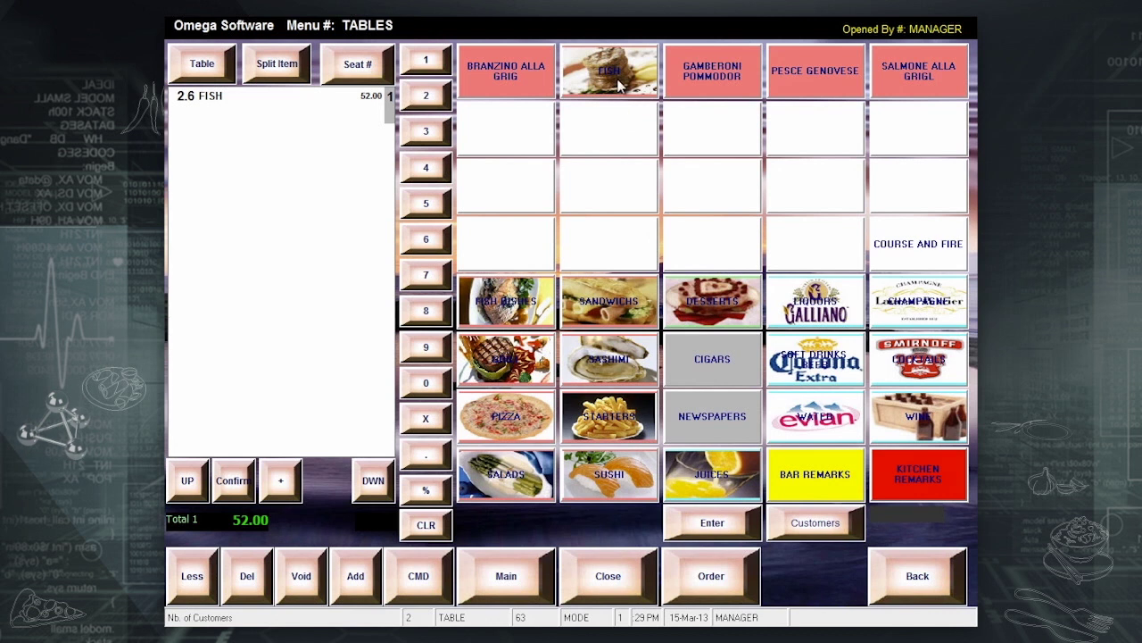
Step: Add another FISH item to table 63's order, entering 20 at the first prompt and a weight of 1.2
click(619, 83)
click(595, 188)
click(507, 406)
click(551, 477)
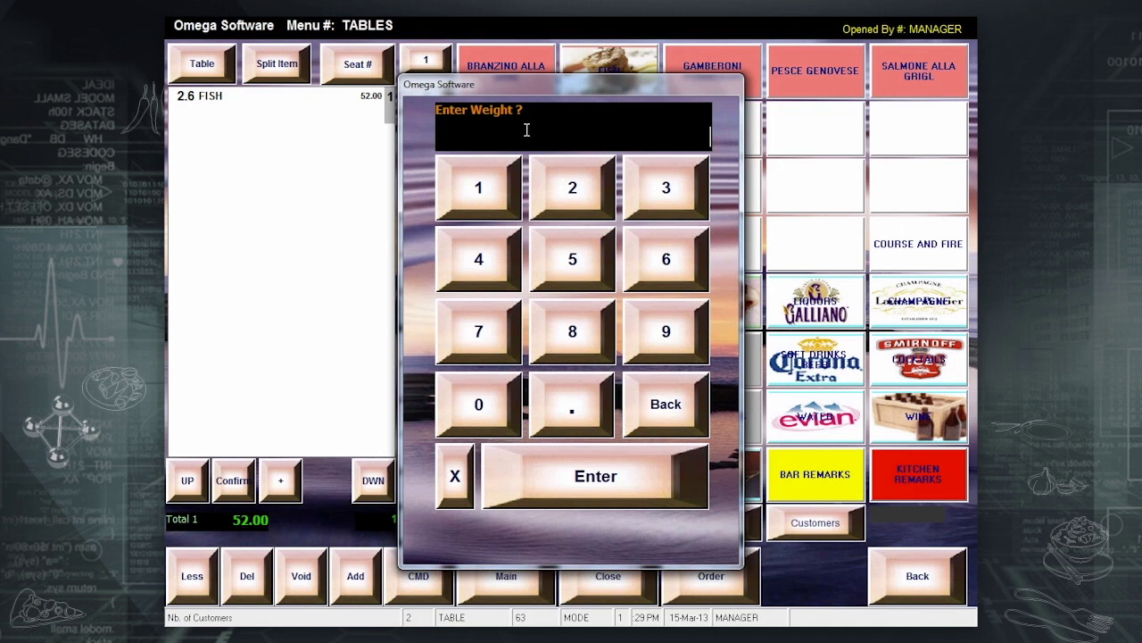
click(494, 182)
click(574, 404)
click(581, 190)
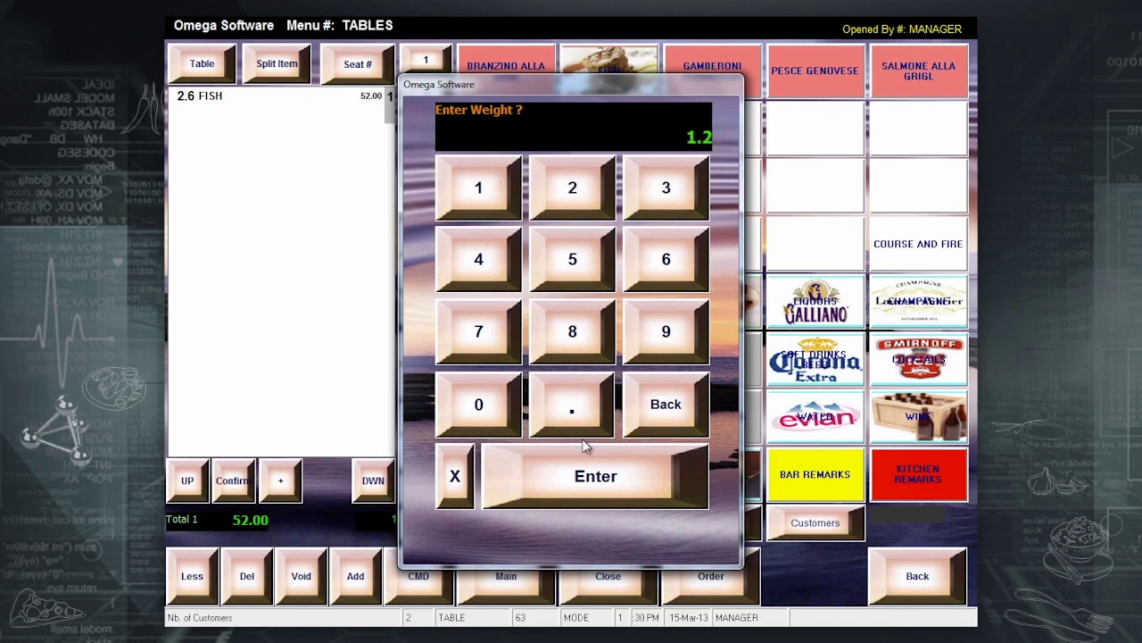
click(586, 467)
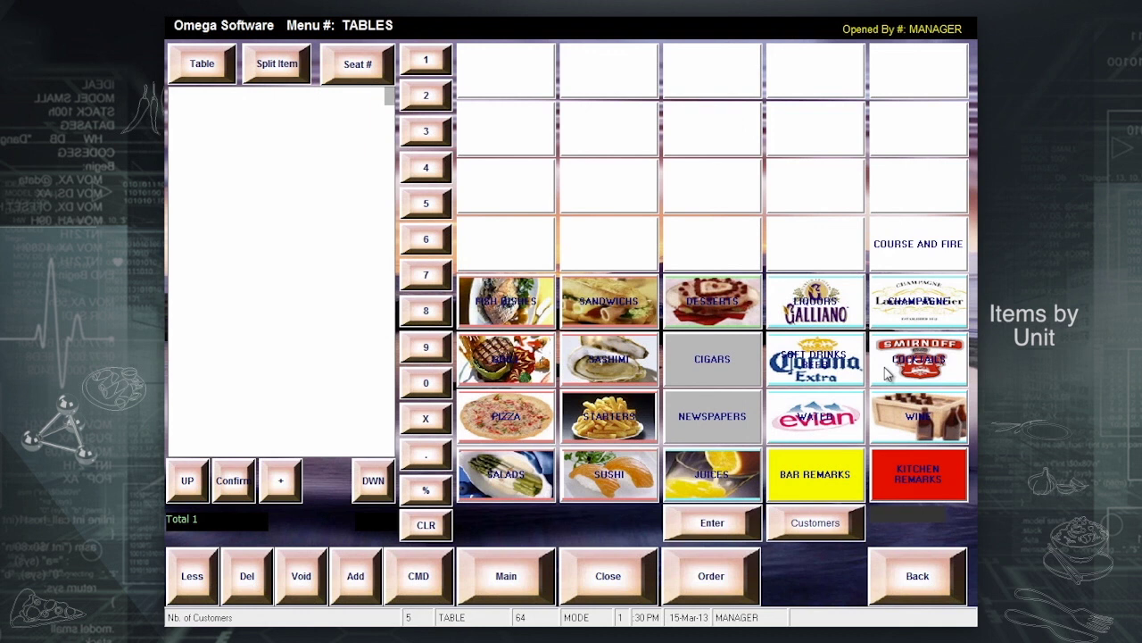
Step: Add VODKA from the liquors to table 64's order with a unit of 7 and send the order
click(842, 321)
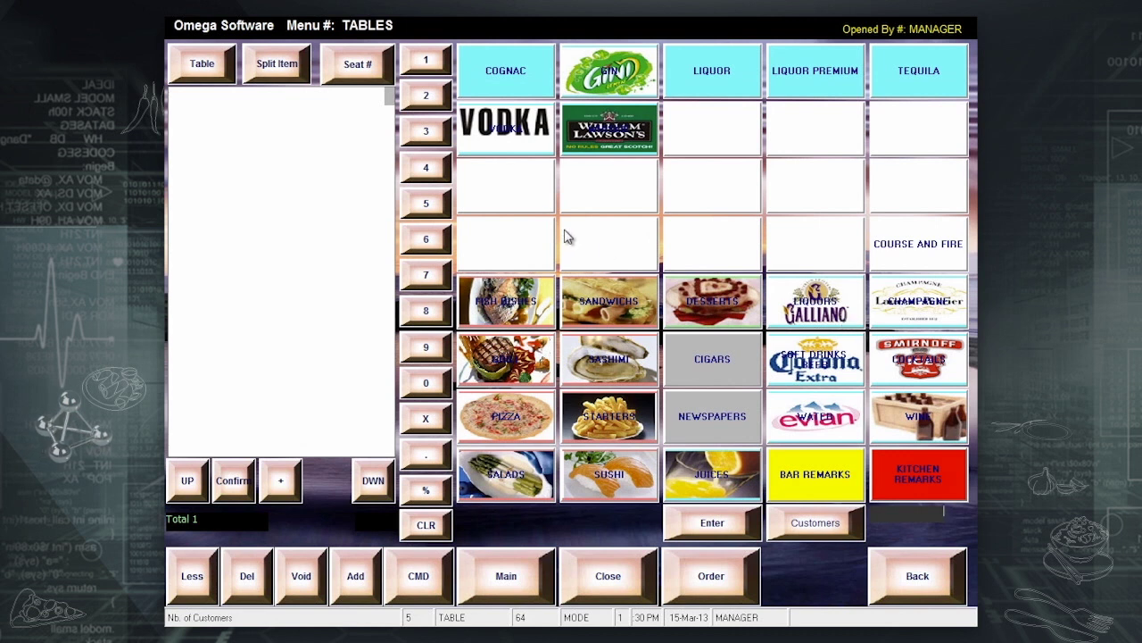
click(525, 147)
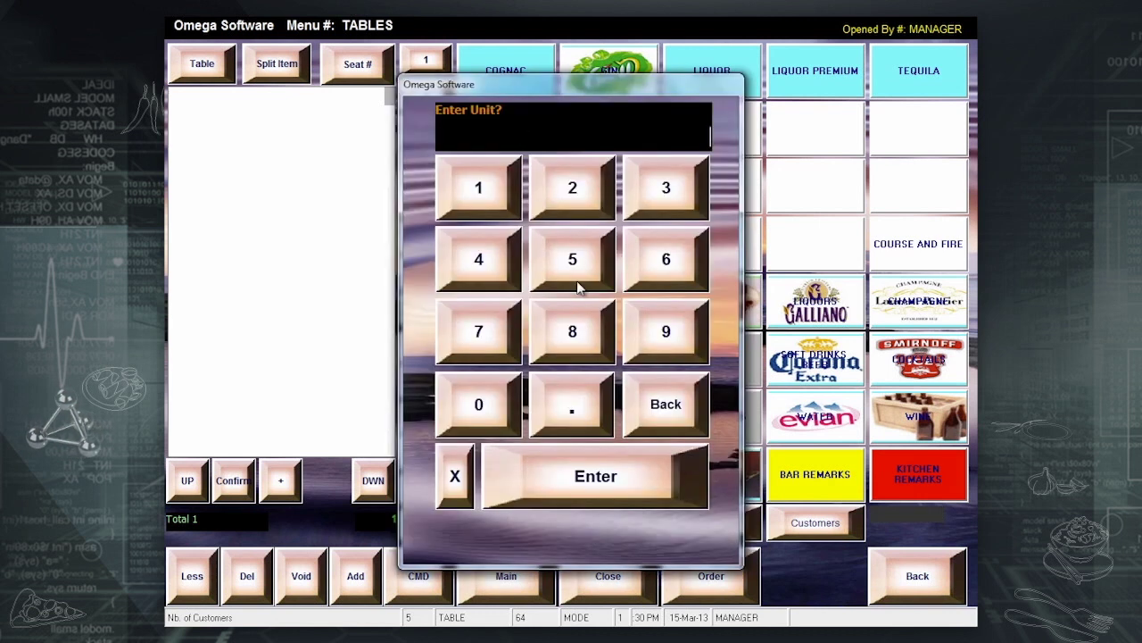
click(496, 333)
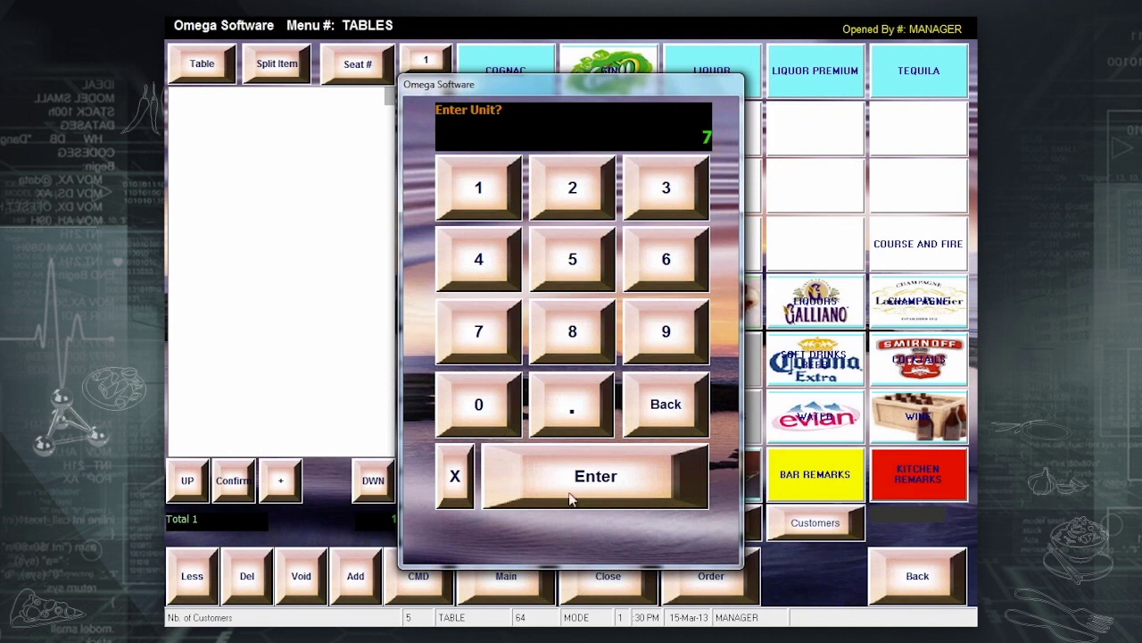
click(575, 491)
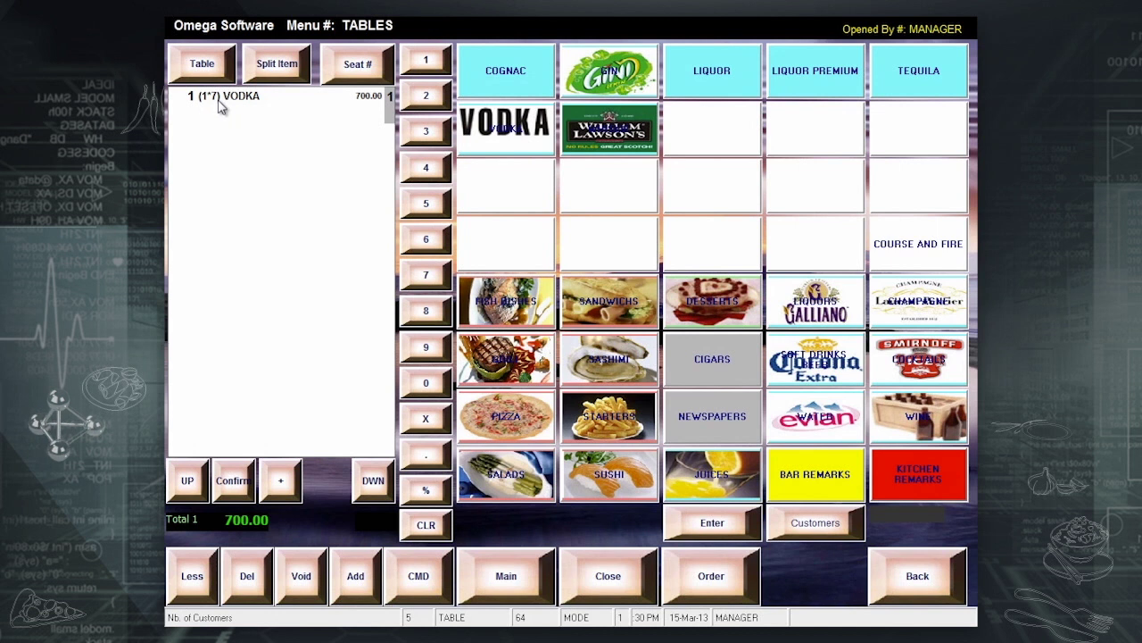
click(720, 589)
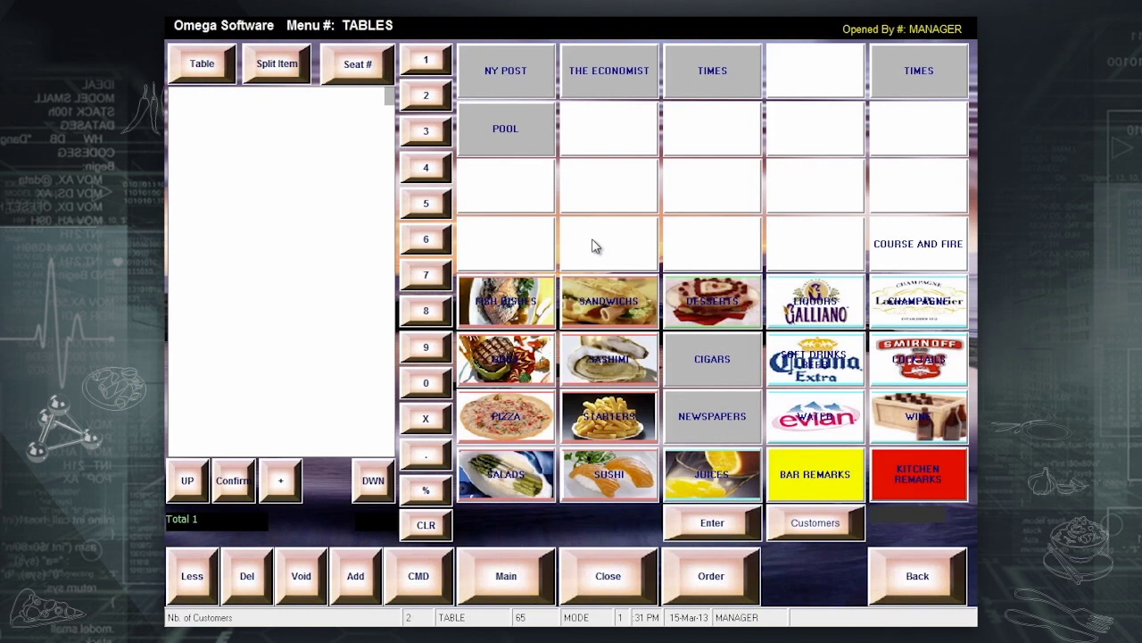
Step: Add the POOL item to table 65's order and send the order
click(532, 132)
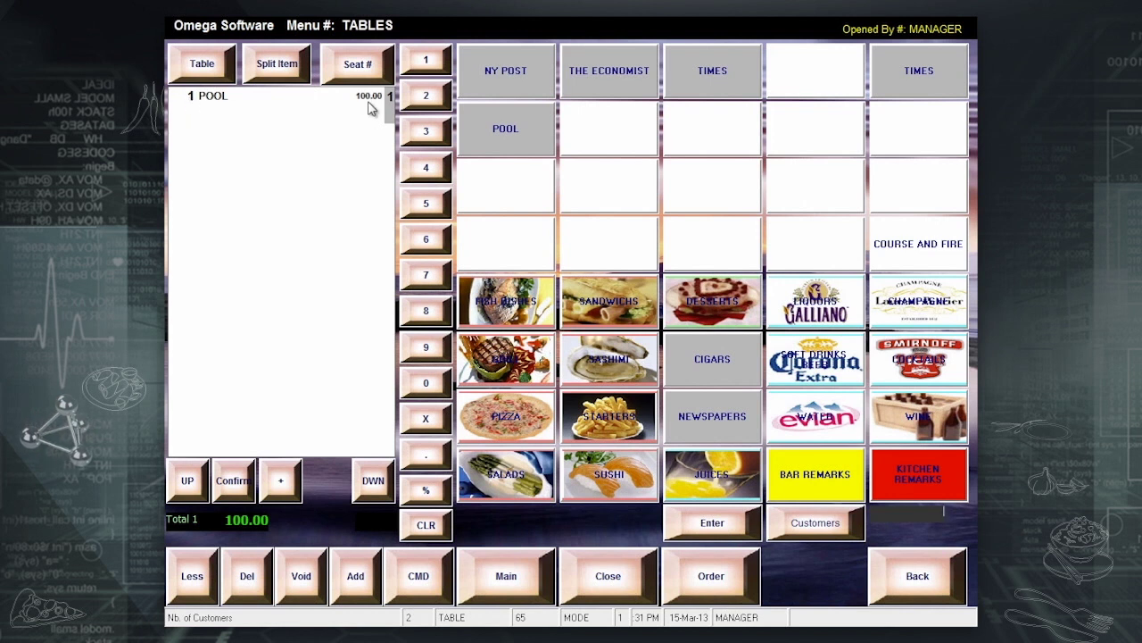
click(737, 568)
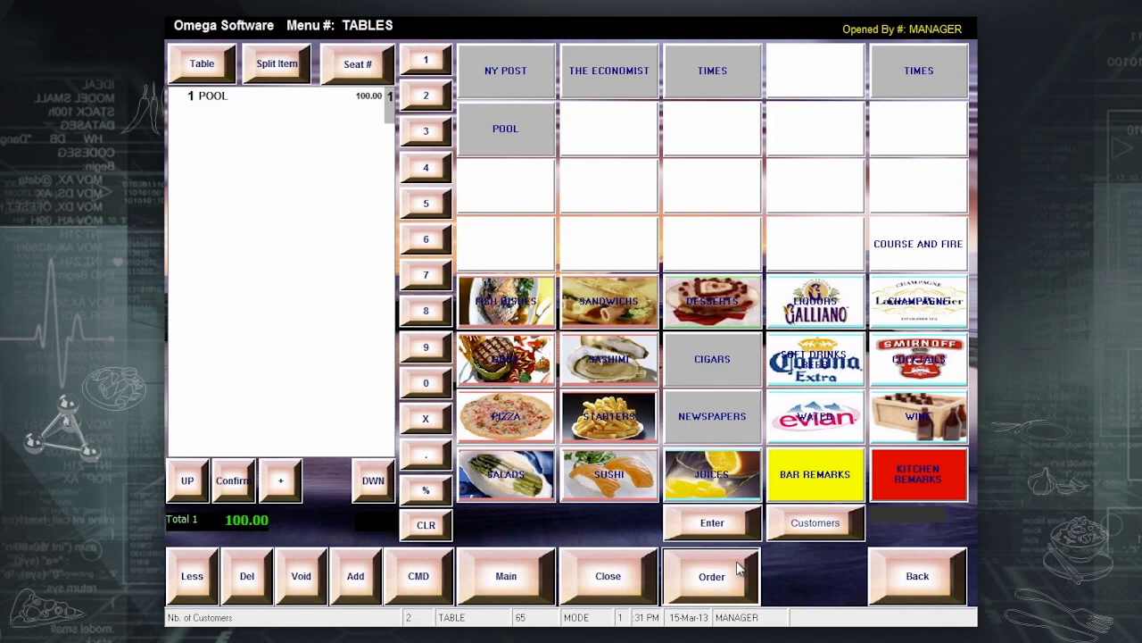
Step: Reopen table 65 from the list of open tables, examine its POOL charge and leave the order
click(778, 202)
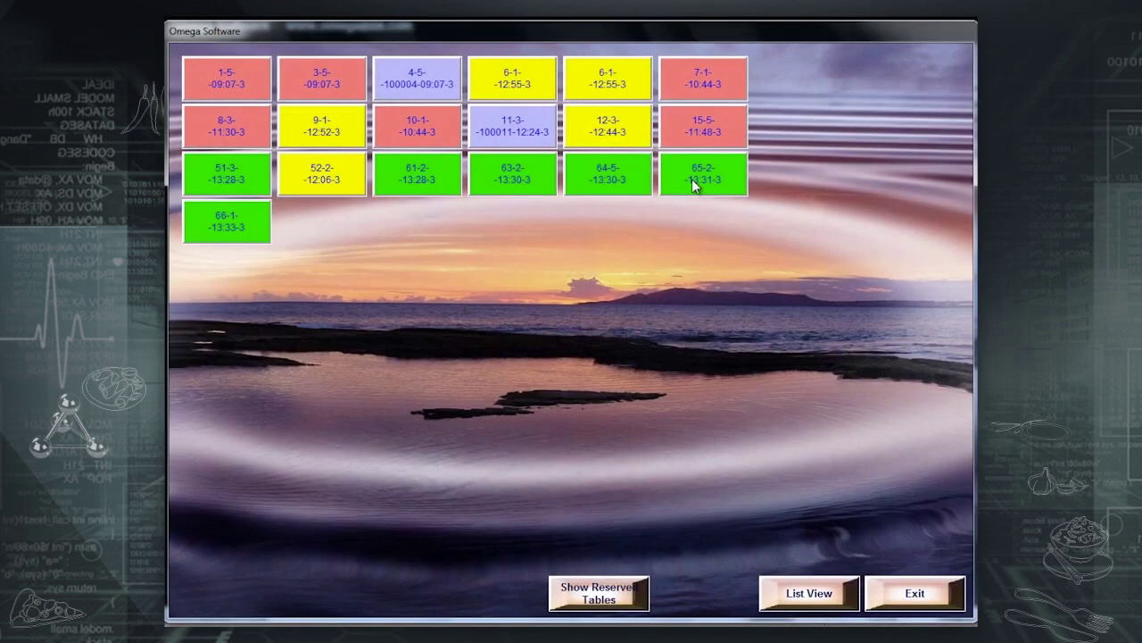
click(705, 183)
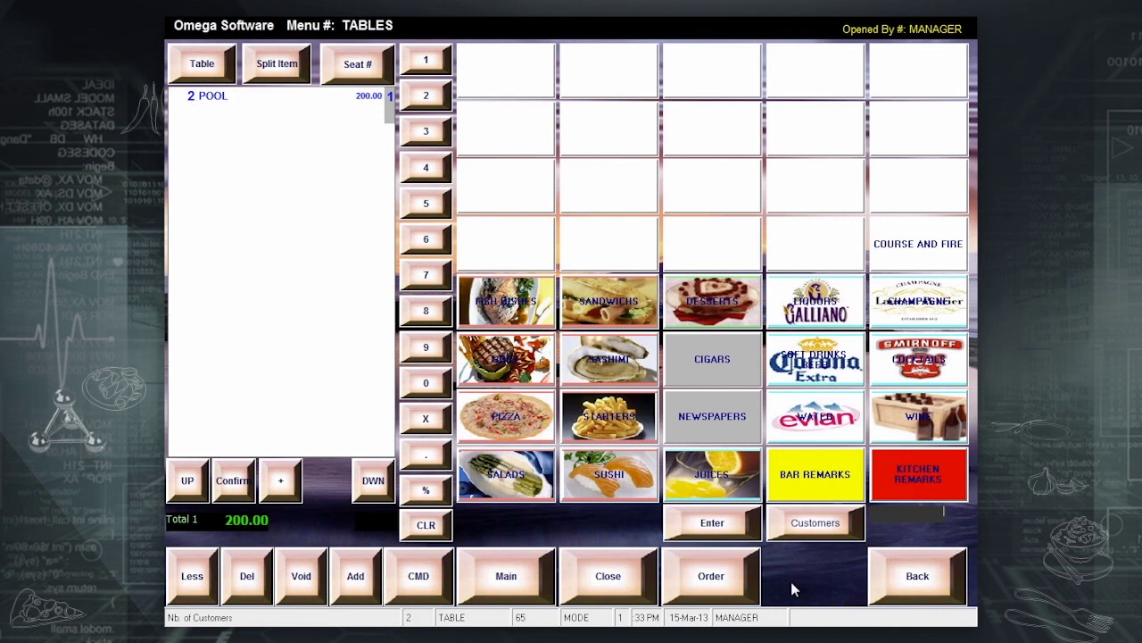
click(905, 584)
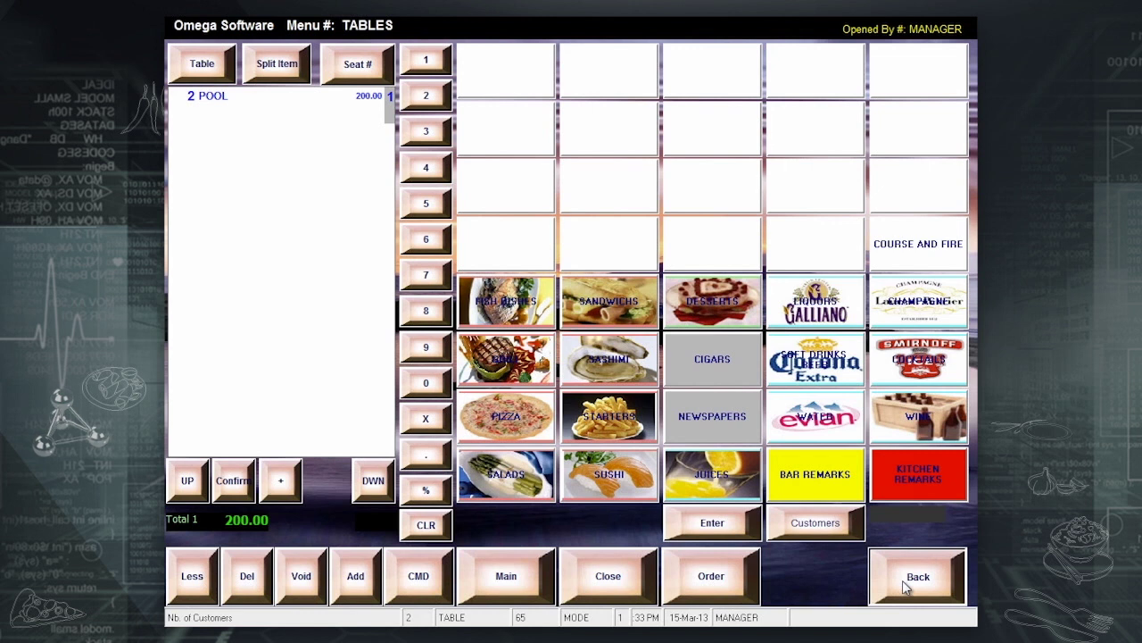
click(948, 574)
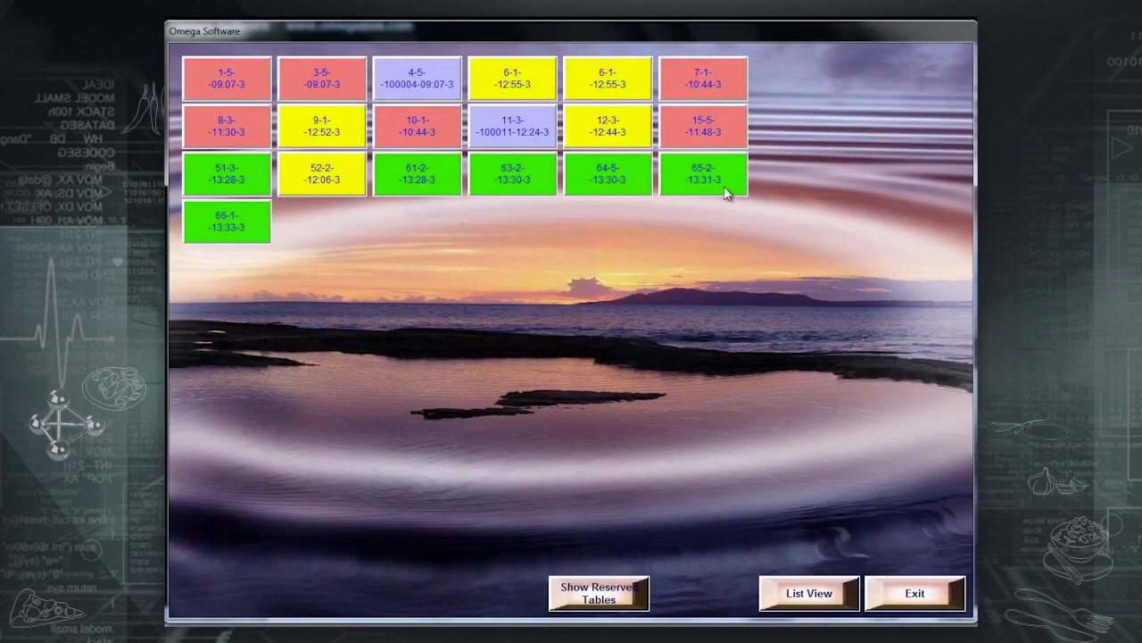
Step: Open table 65 again to check the updated POOL quantity and price, clear the line selection and close the order
click(712, 179)
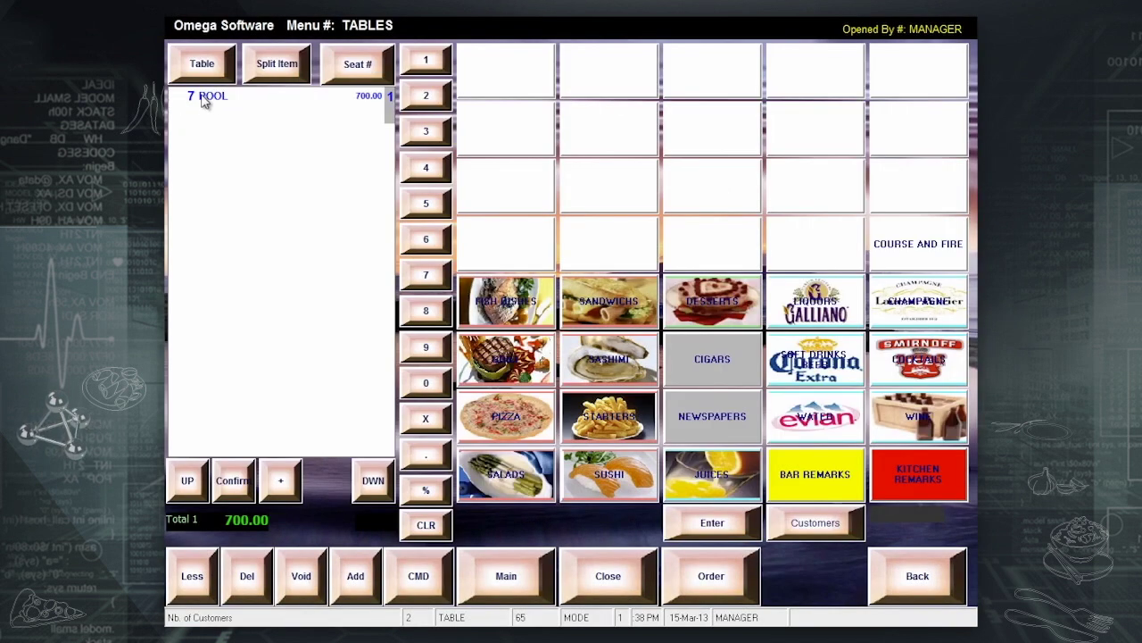
click(370, 98)
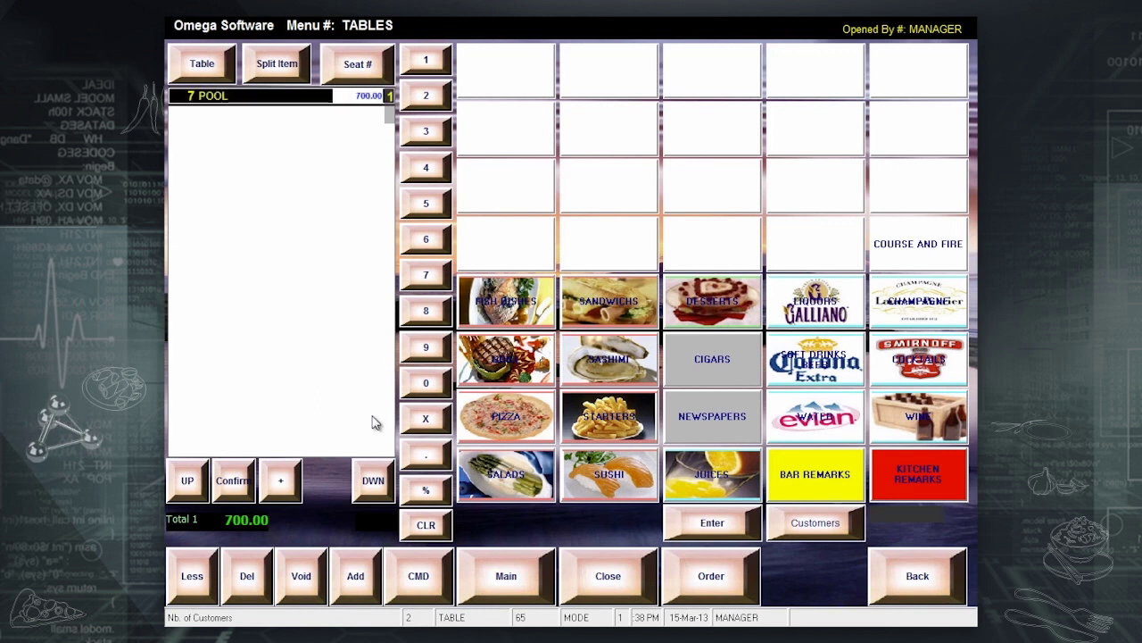
click(428, 526)
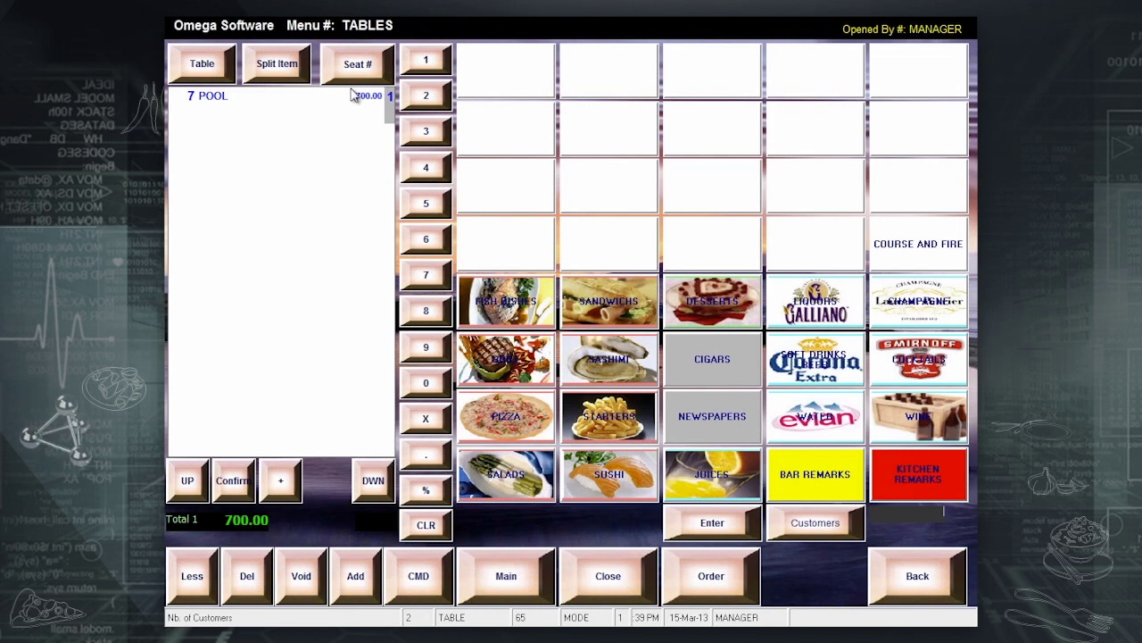
click(704, 571)
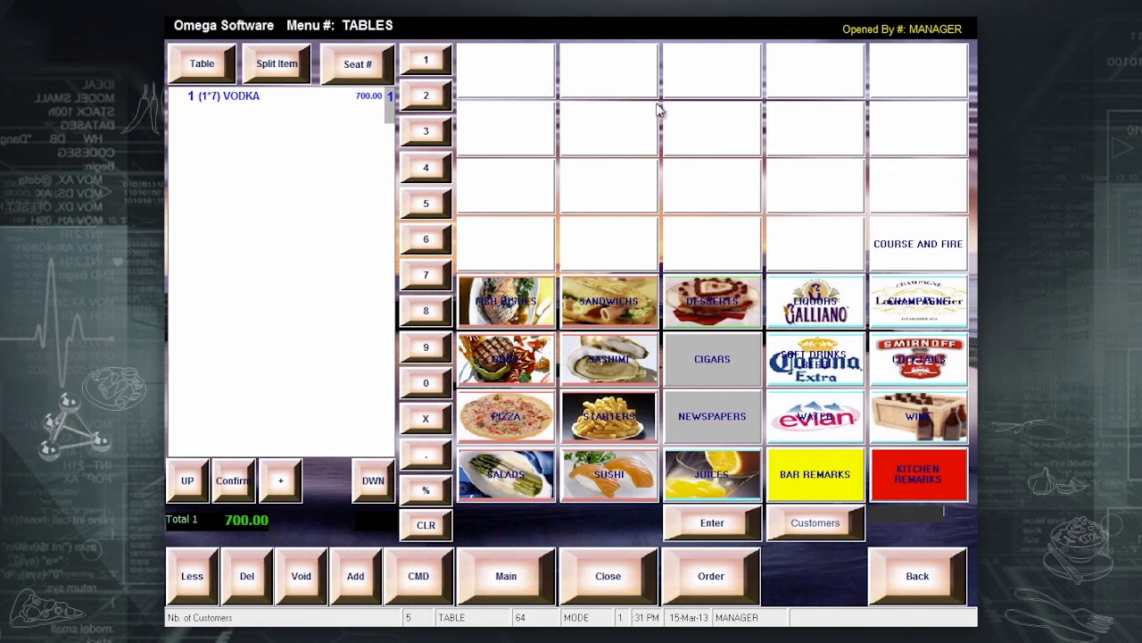
Step: Search the items by description for "ravio" from table 64's order
click(641, 303)
click(415, 579)
click(515, 434)
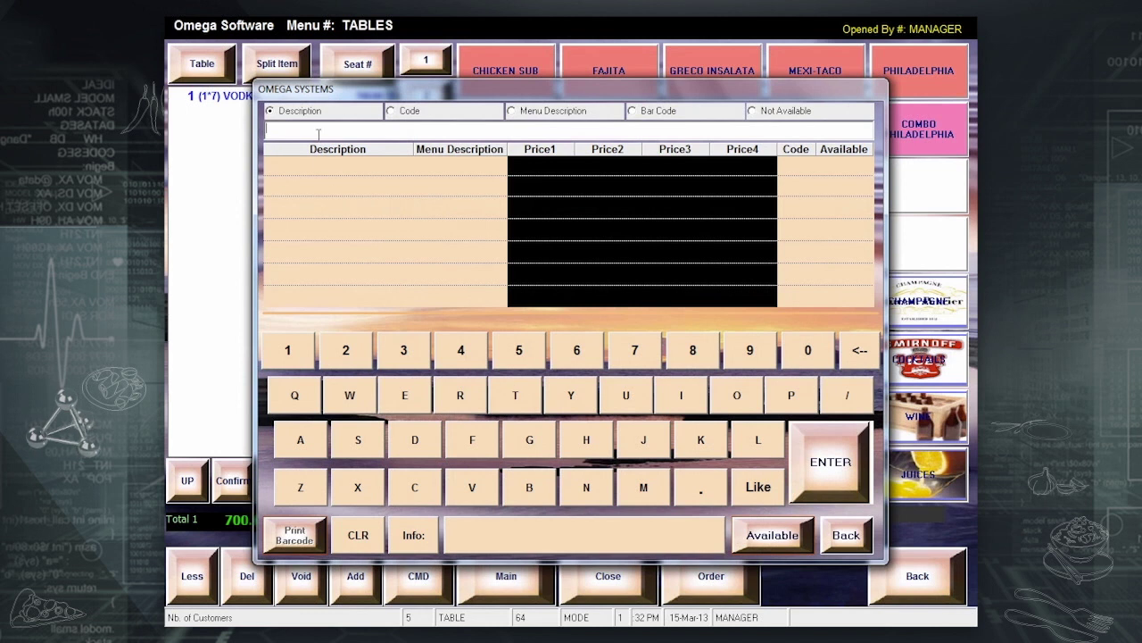
text(ravio)
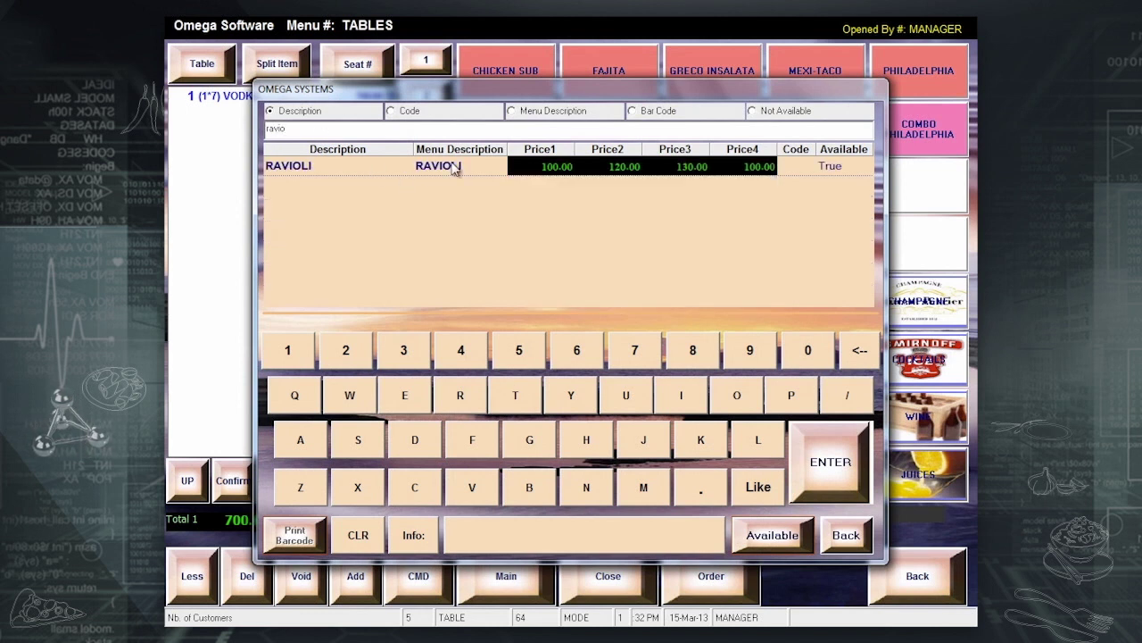
Step: Add RAVIOLI at Price1 to table 64's order and send the order
click(544, 167)
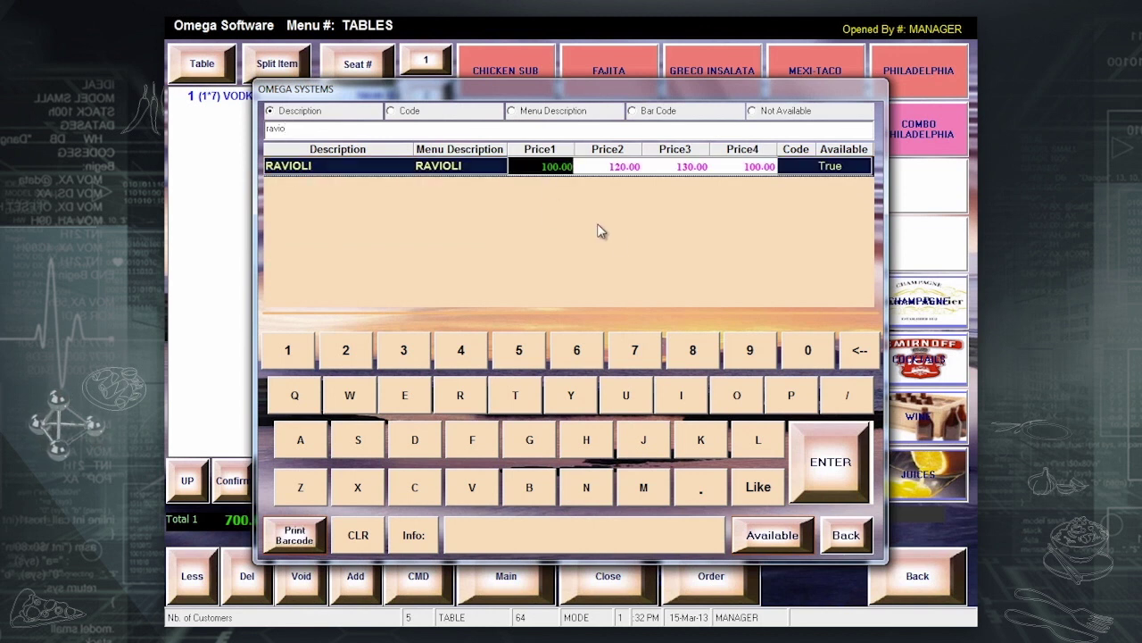
click(554, 165)
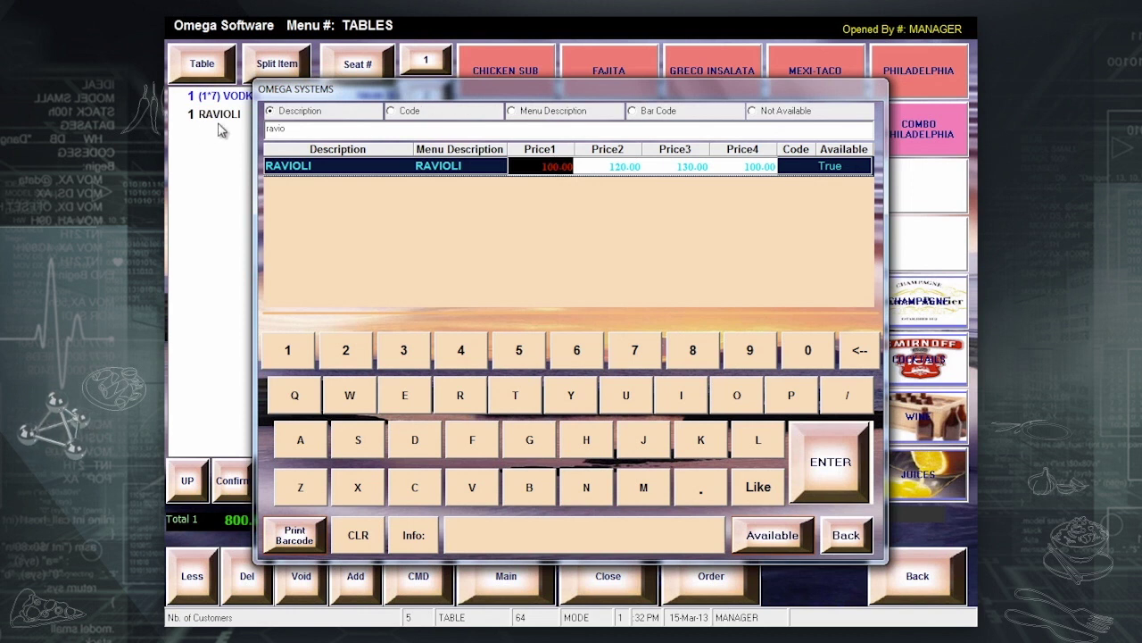
click(846, 538)
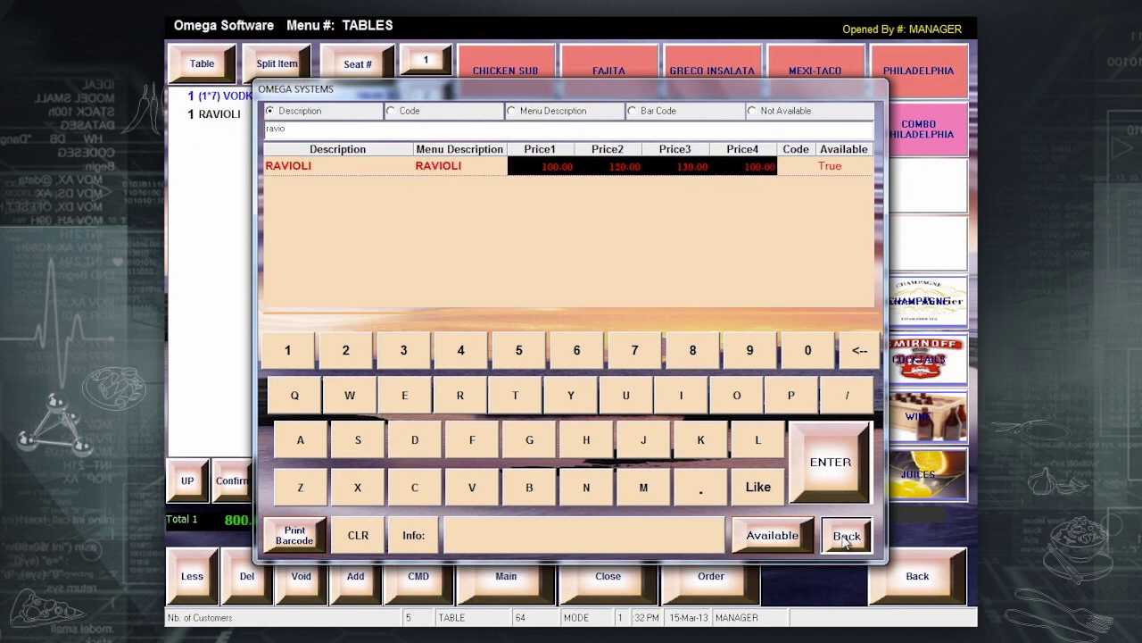
click(732, 585)
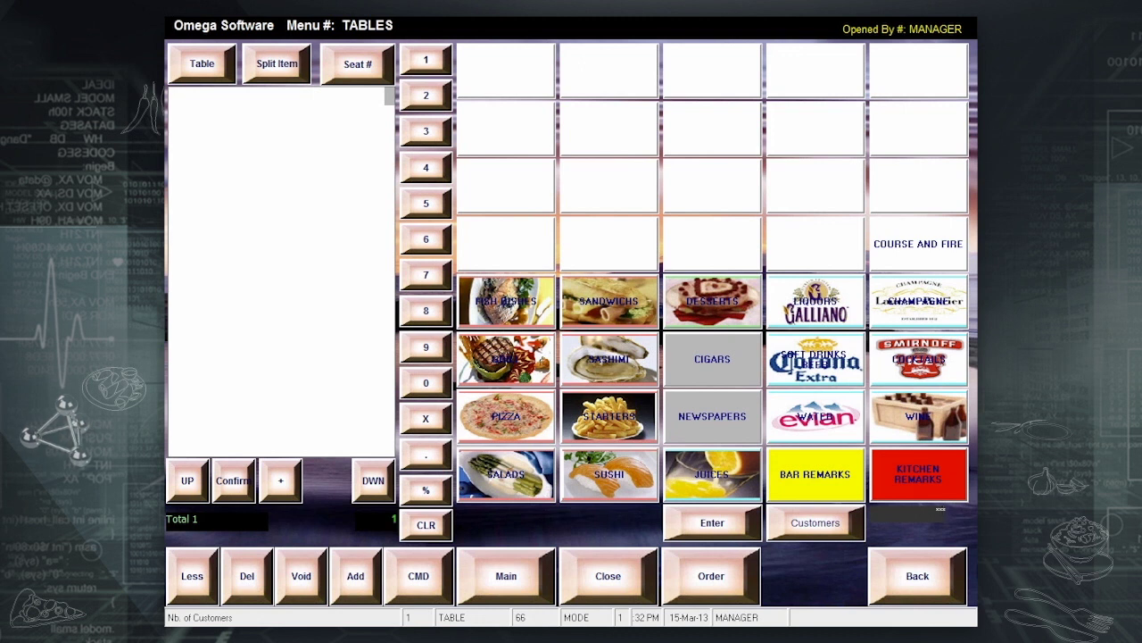
Step: Add MOET ET CHANDON to table 66's order by its item code, and try to add an item by PLU number 123
key(Return)
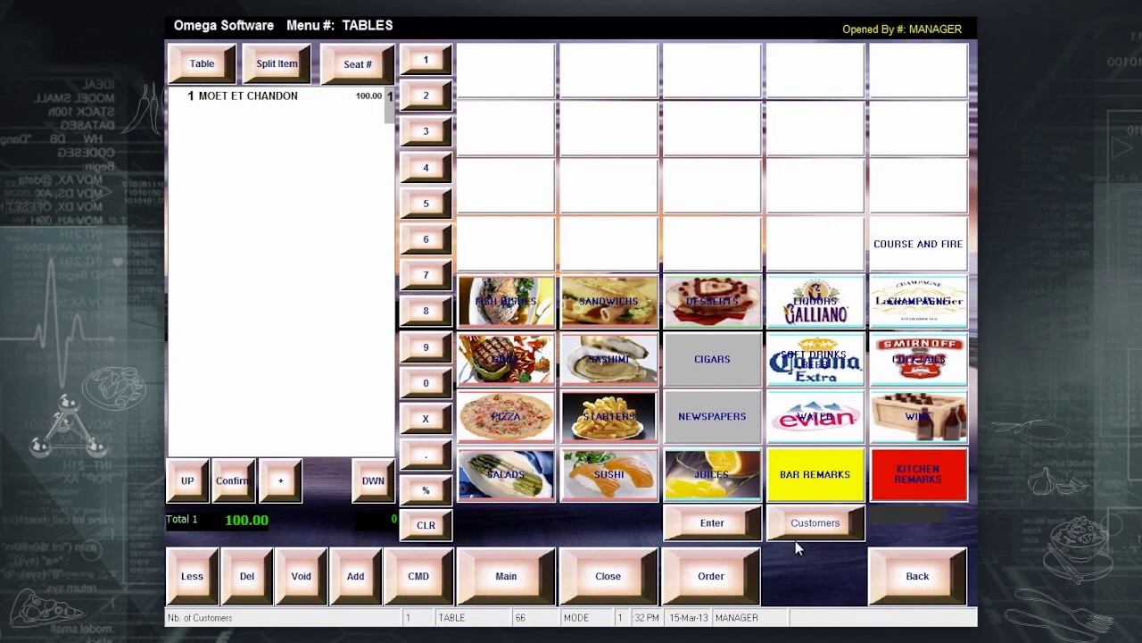
click(714, 532)
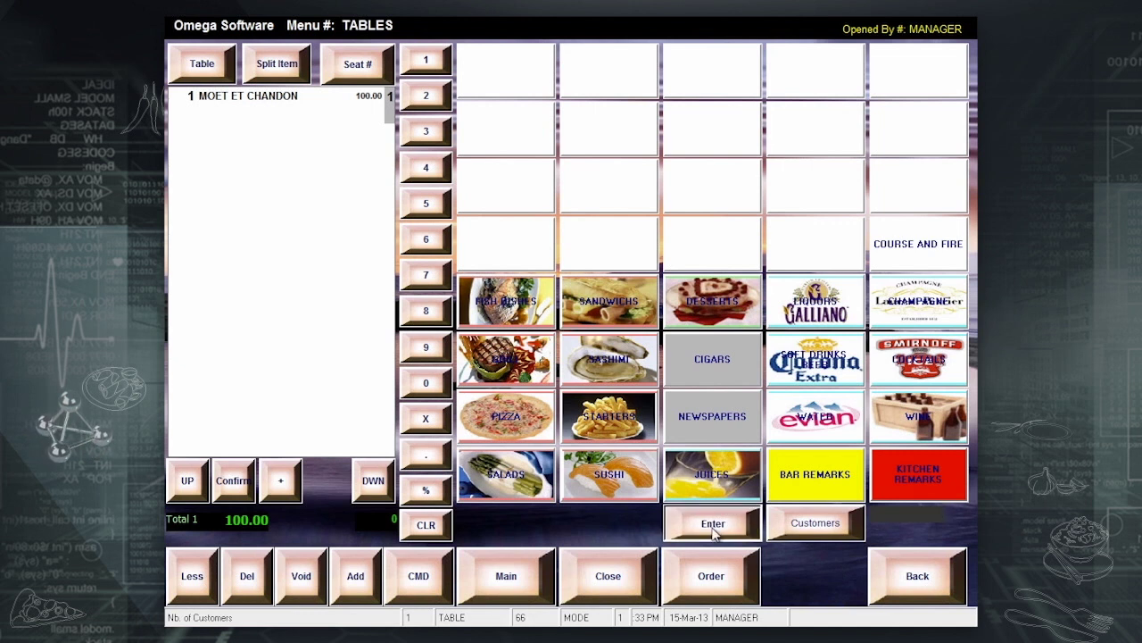
click(714, 527)
text(1)
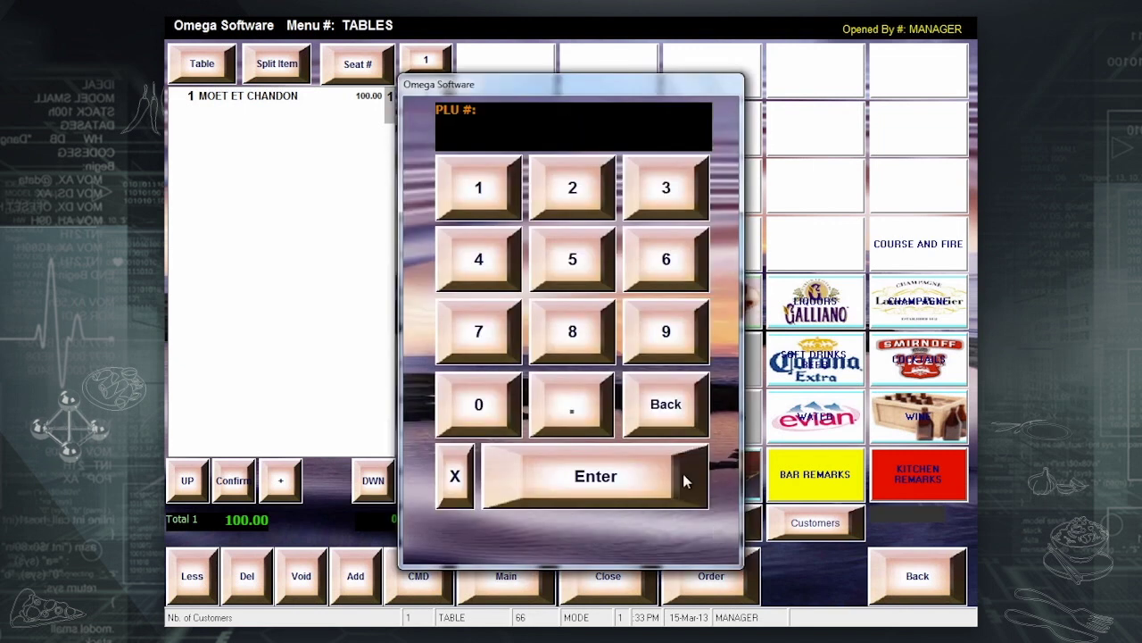
click(551, 185)
click(675, 180)
click(604, 490)
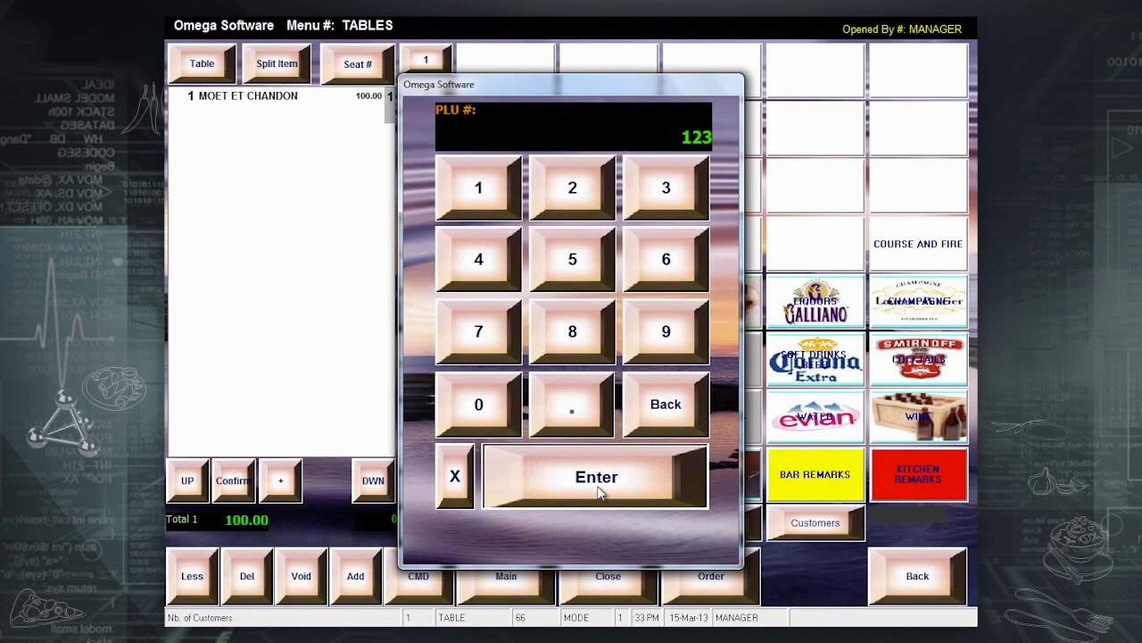
click(681, 406)
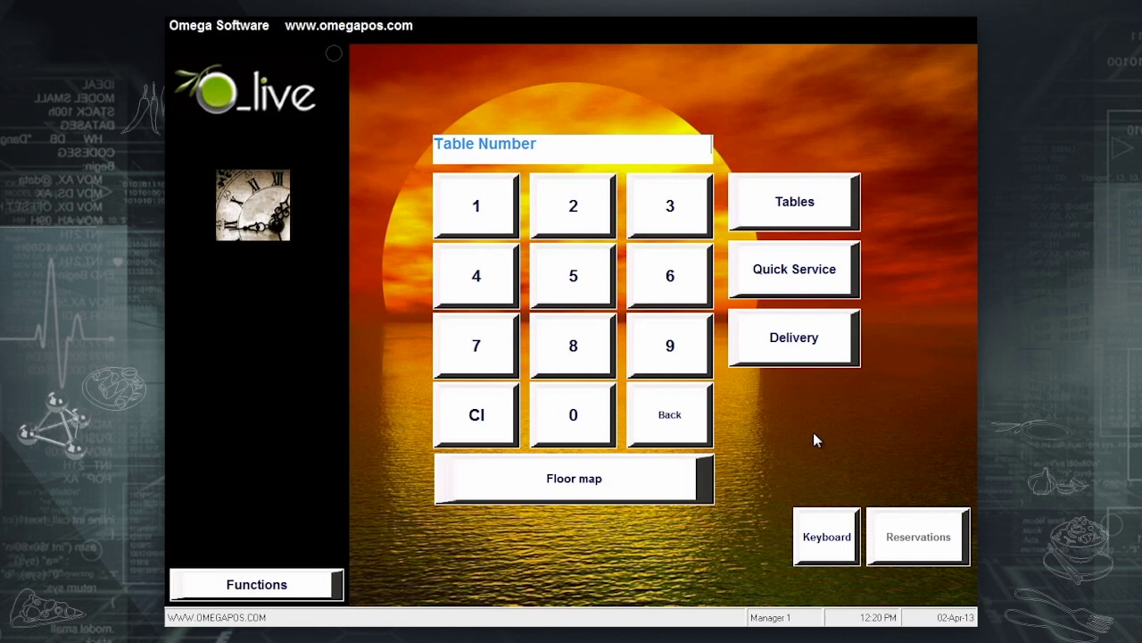
Step: Set the number of customers on table 10 to 4 and send the order
click(808, 219)
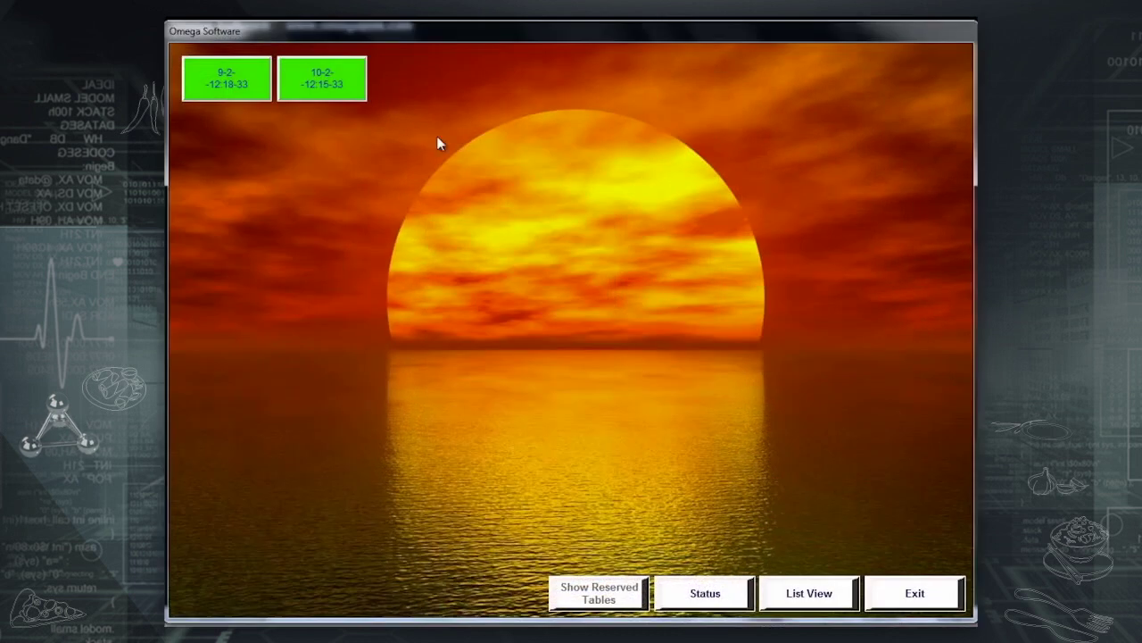
click(333, 83)
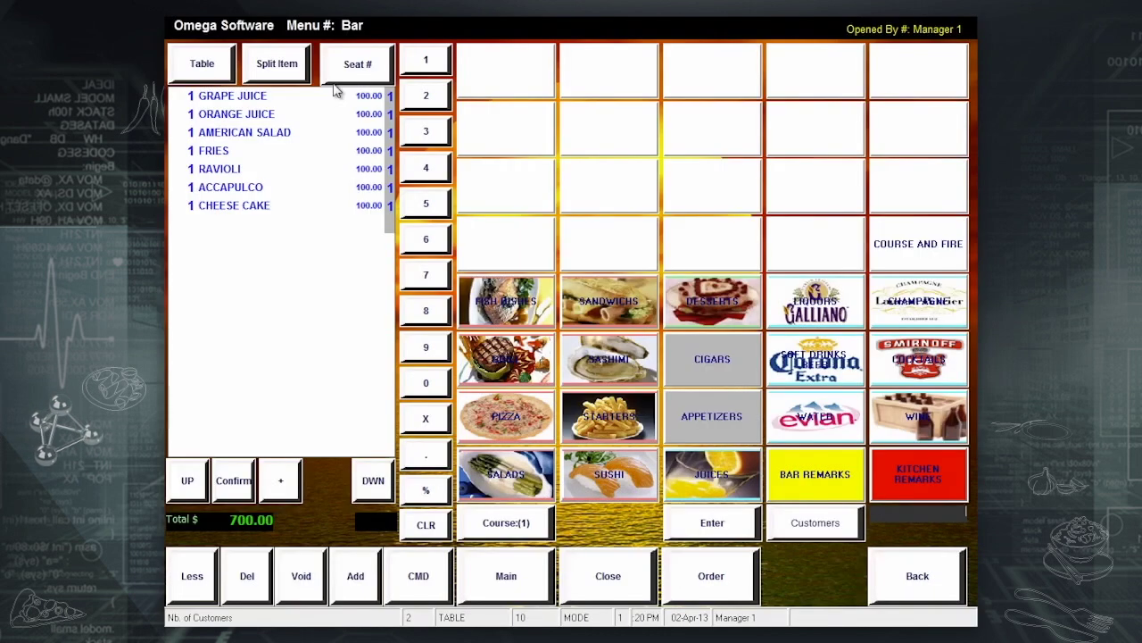
click(425, 582)
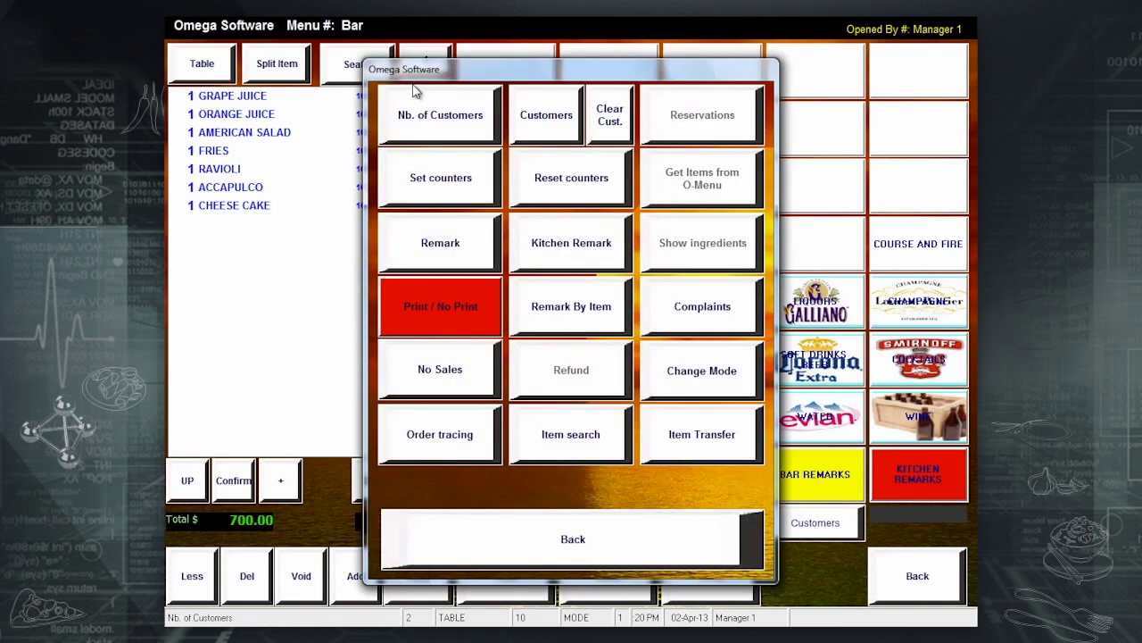
click(444, 125)
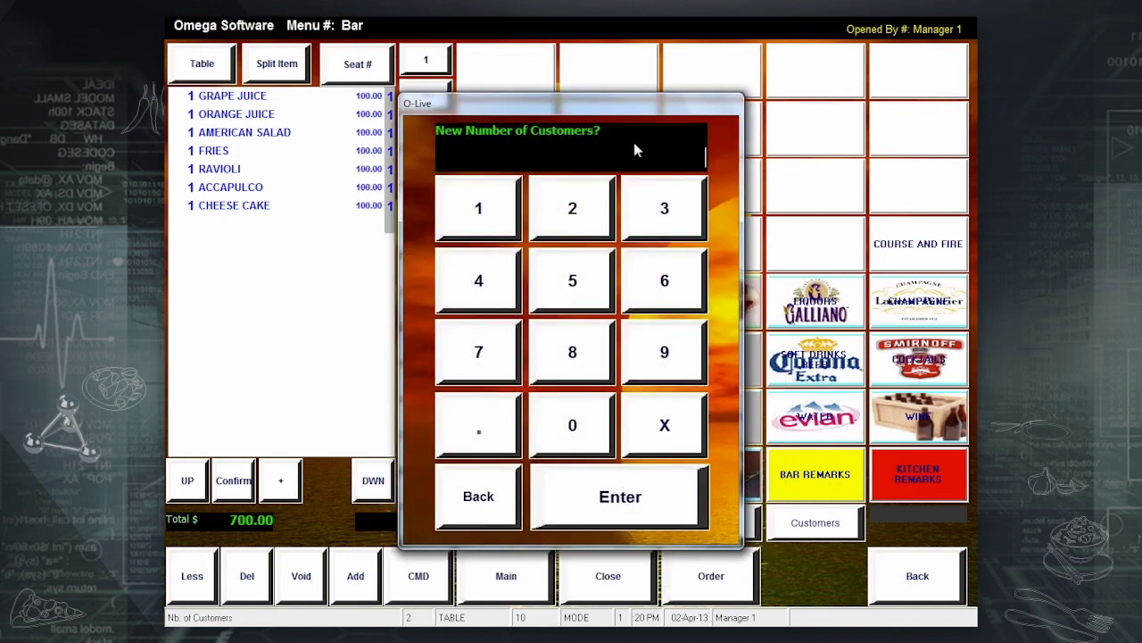
click(493, 304)
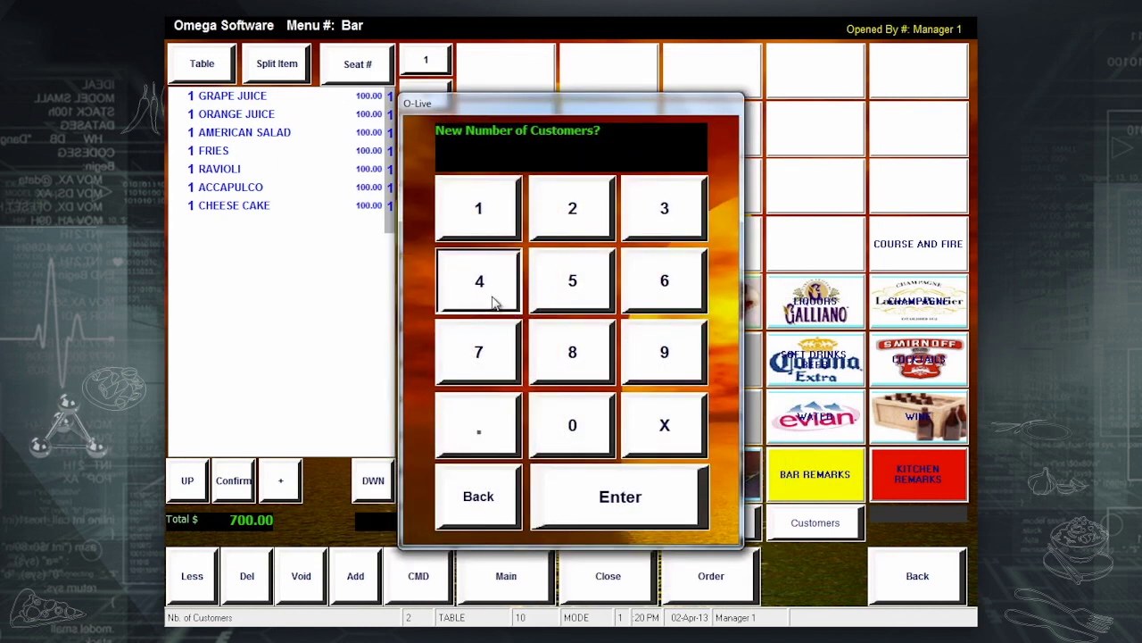
click(616, 500)
click(705, 578)
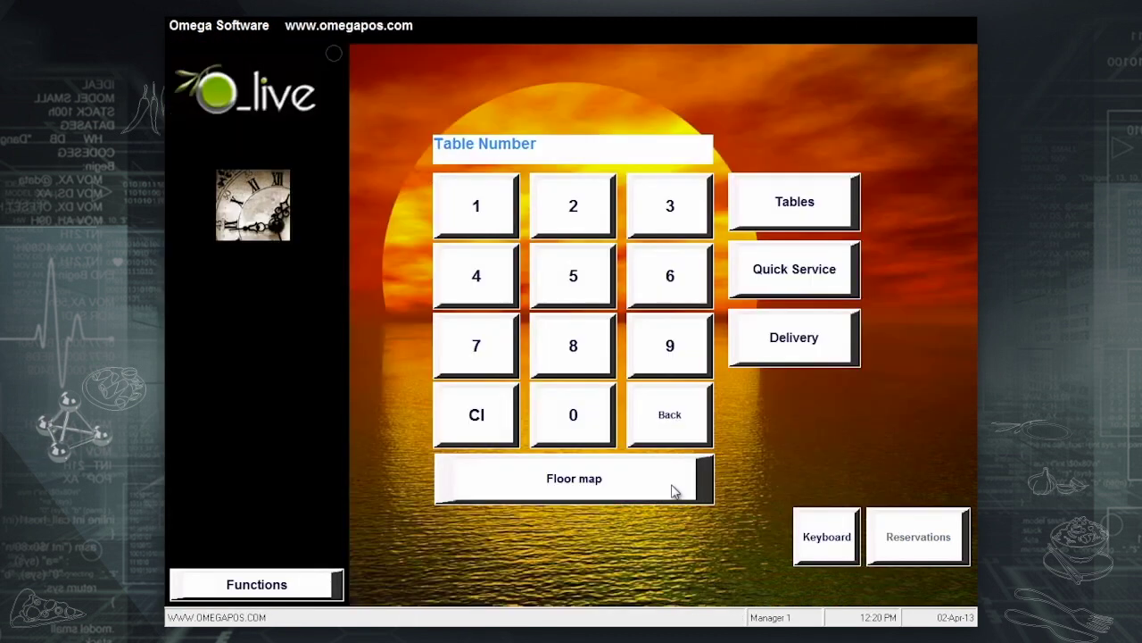
Step: Open table 64's order and start a new customer record for it
click(794, 205)
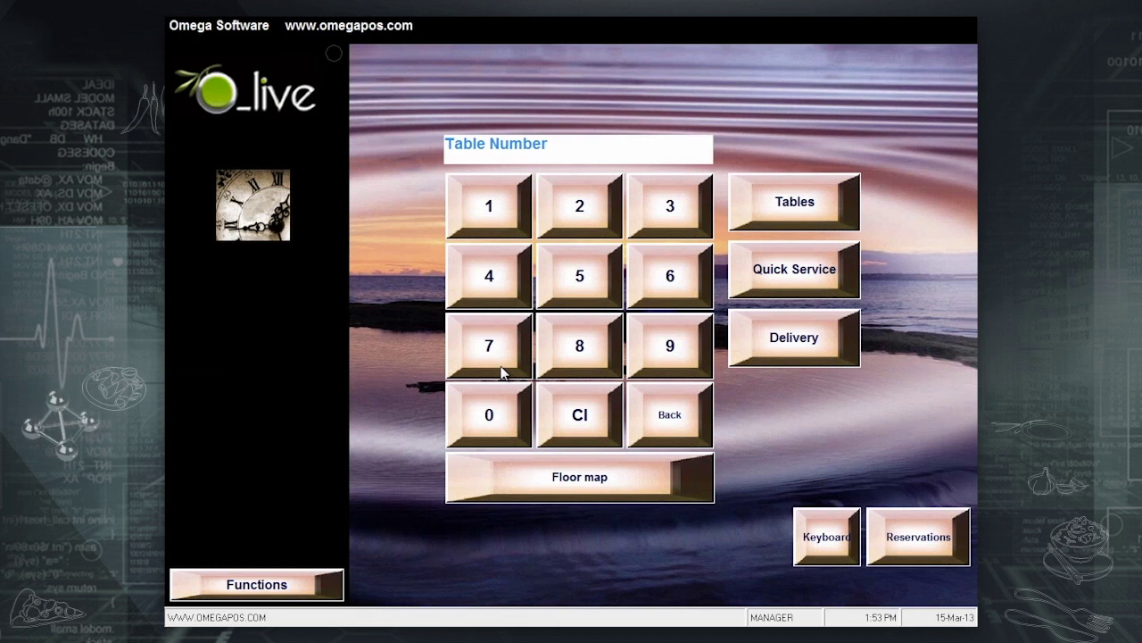
click(789, 199)
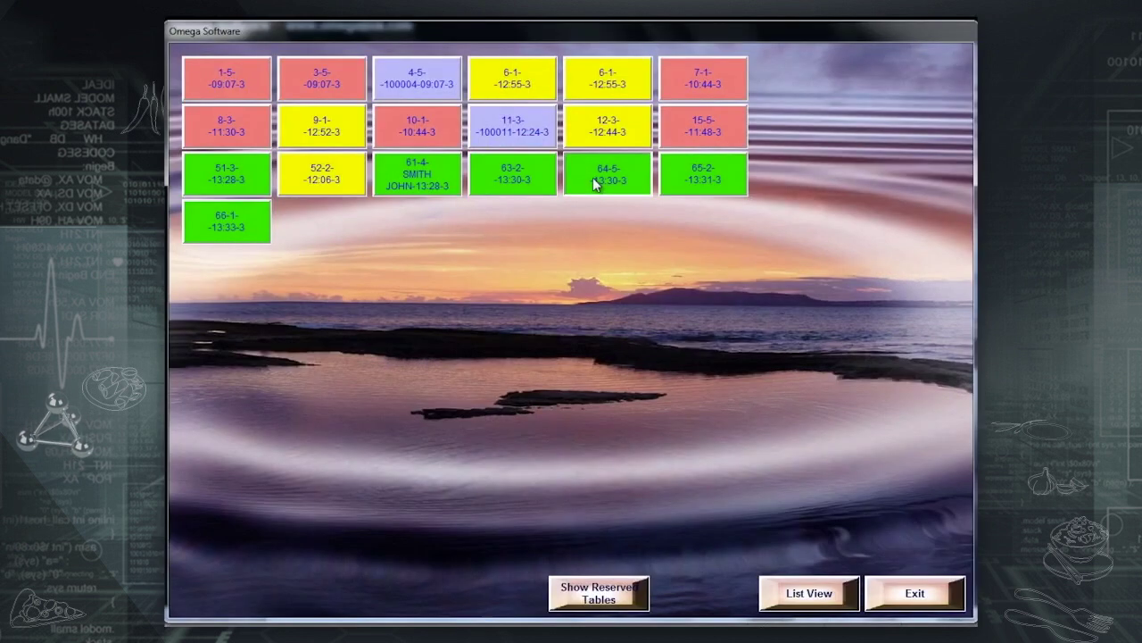
click(593, 176)
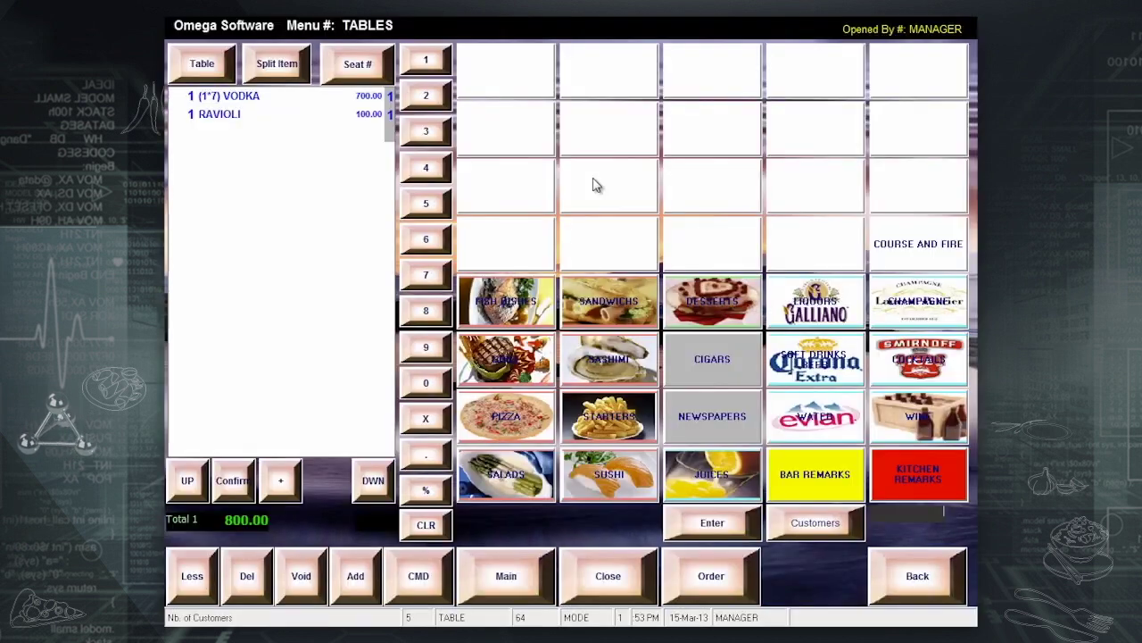
click(423, 596)
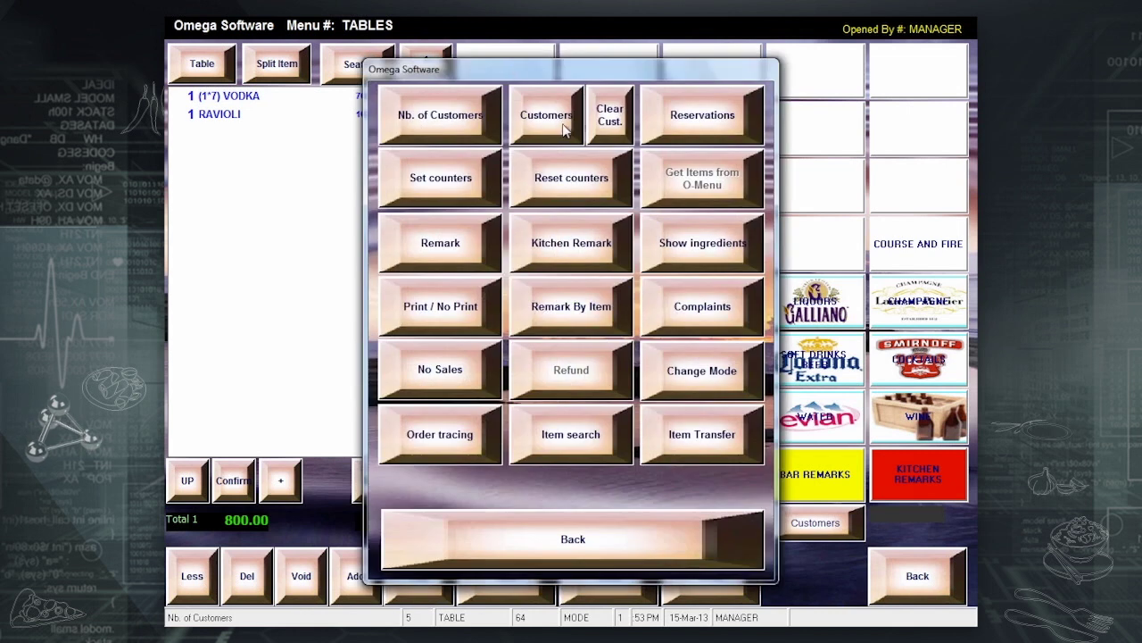
click(546, 116)
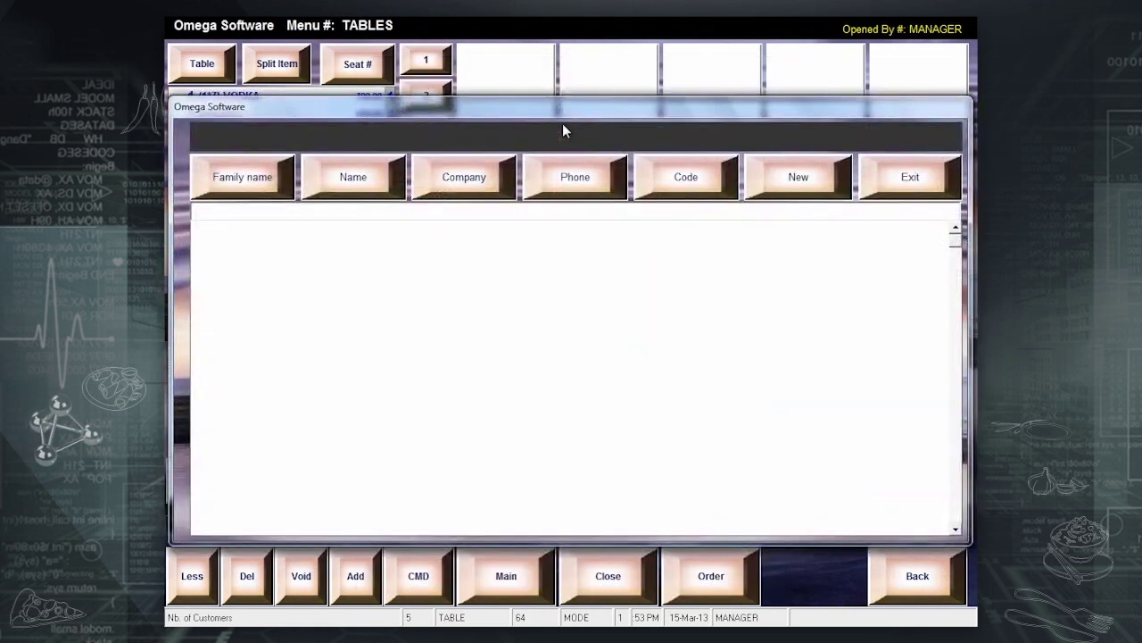
click(808, 193)
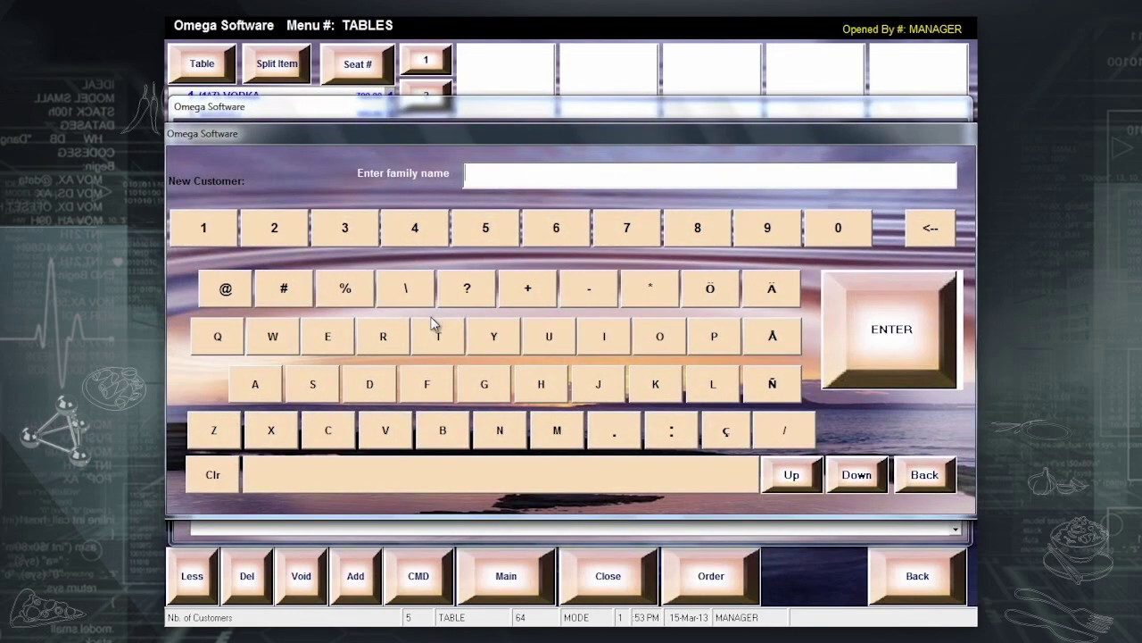
Step: Enter the new customer's family name and first name
click(430, 346)
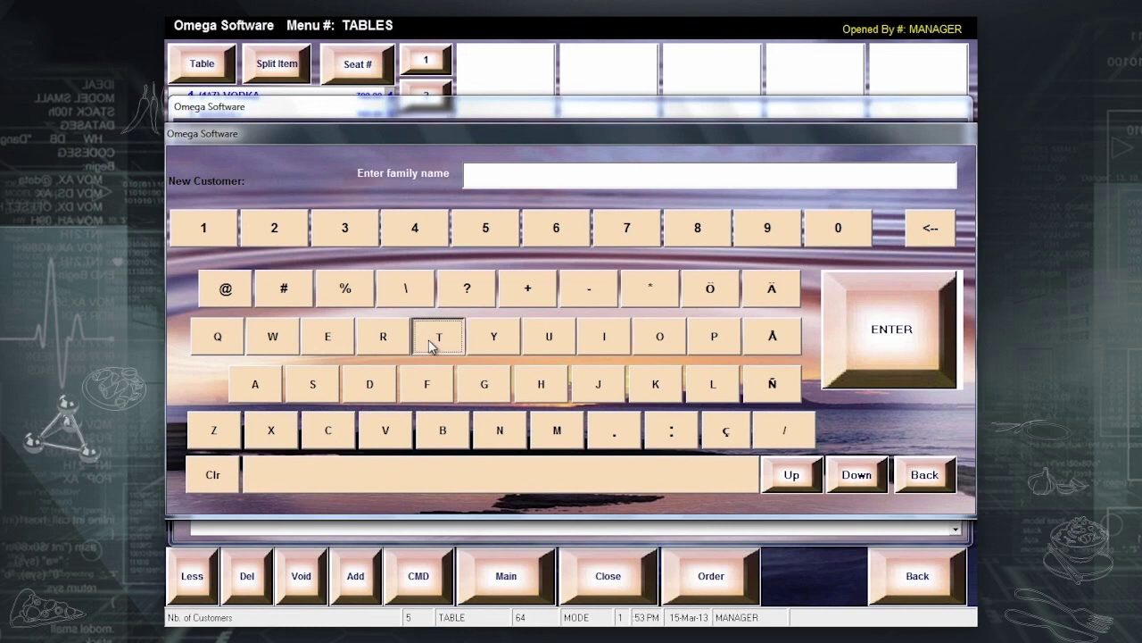
click(598, 344)
click(496, 386)
click(321, 335)
click(384, 335)
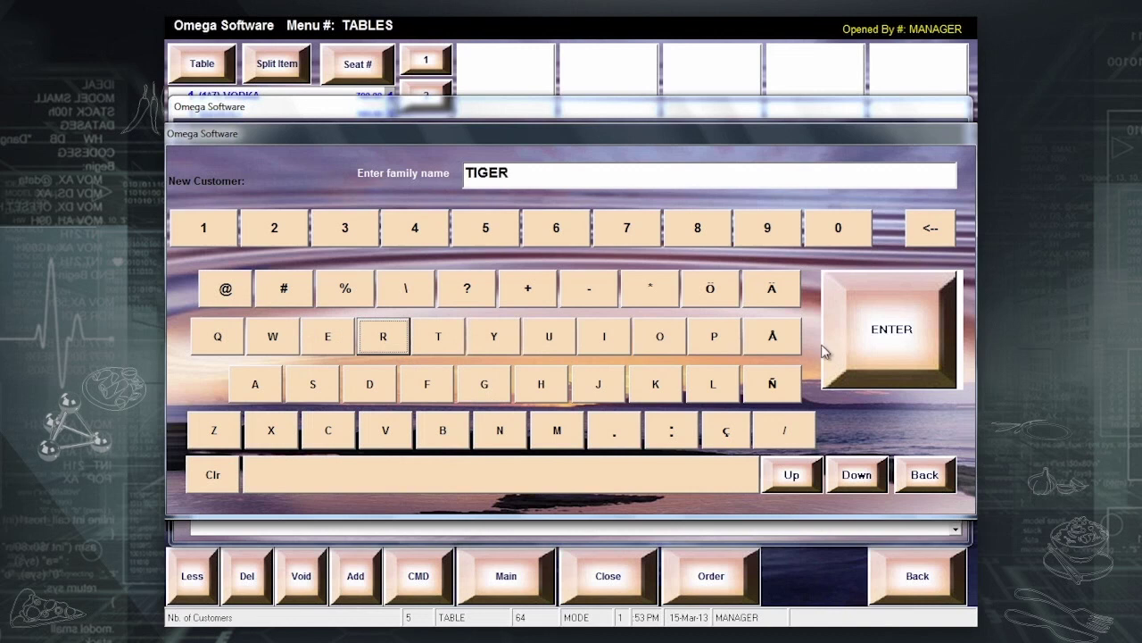
click(922, 334)
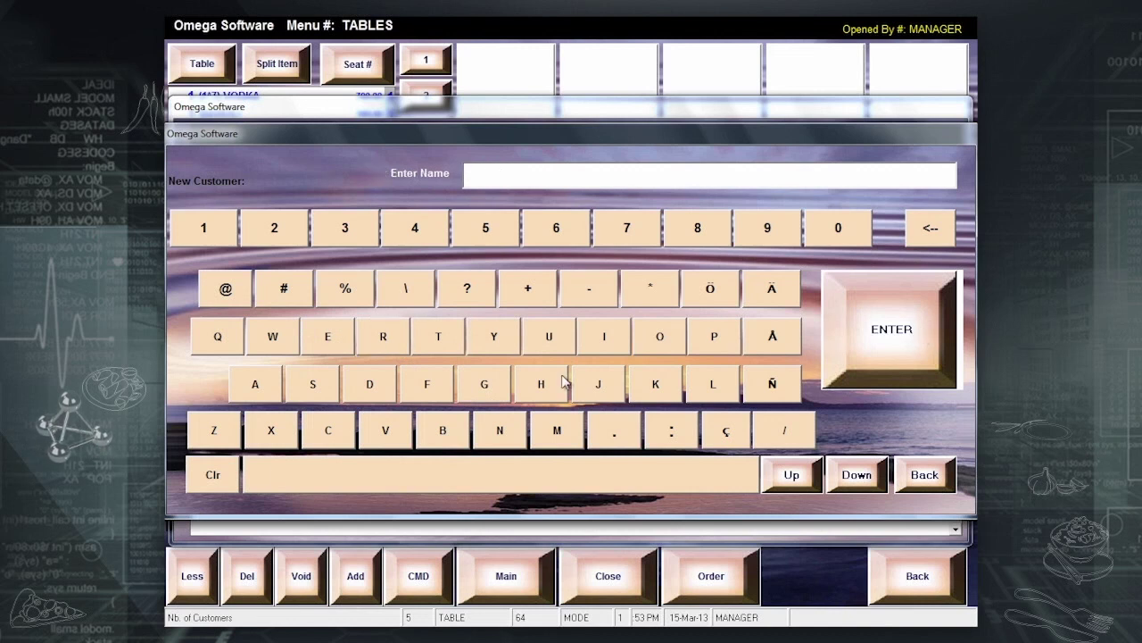
click(314, 391)
click(320, 419)
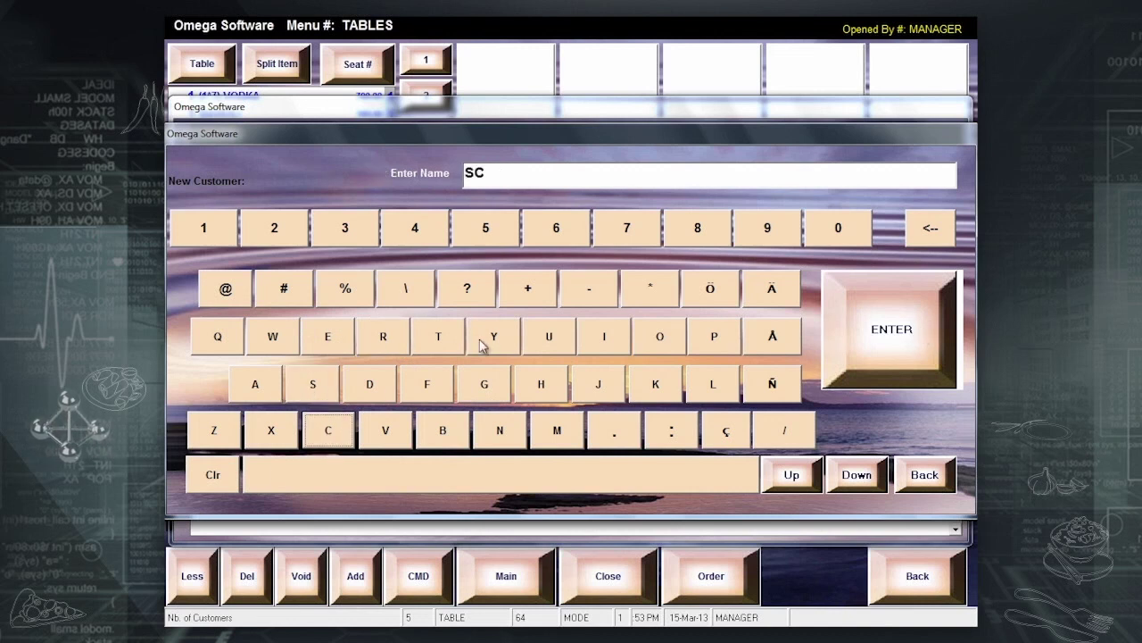
click(657, 339)
click(456, 340)
click(456, 339)
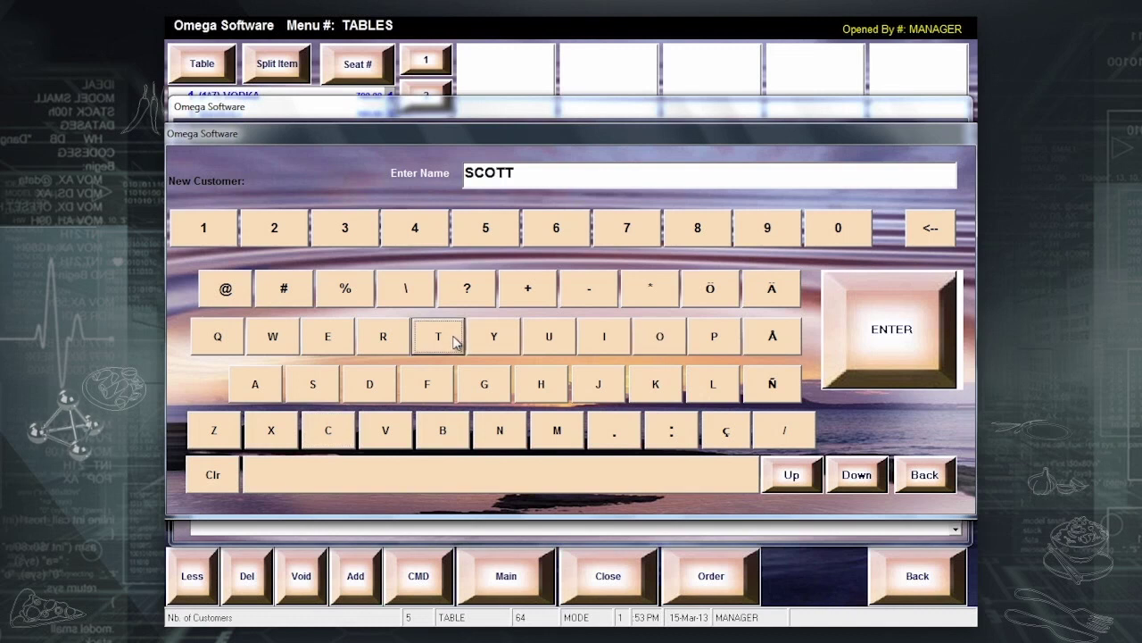
click(843, 332)
Step: Enter the new customer's telephone number
click(841, 237)
click(788, 230)
click(788, 230)
click(788, 230)
click(788, 231)
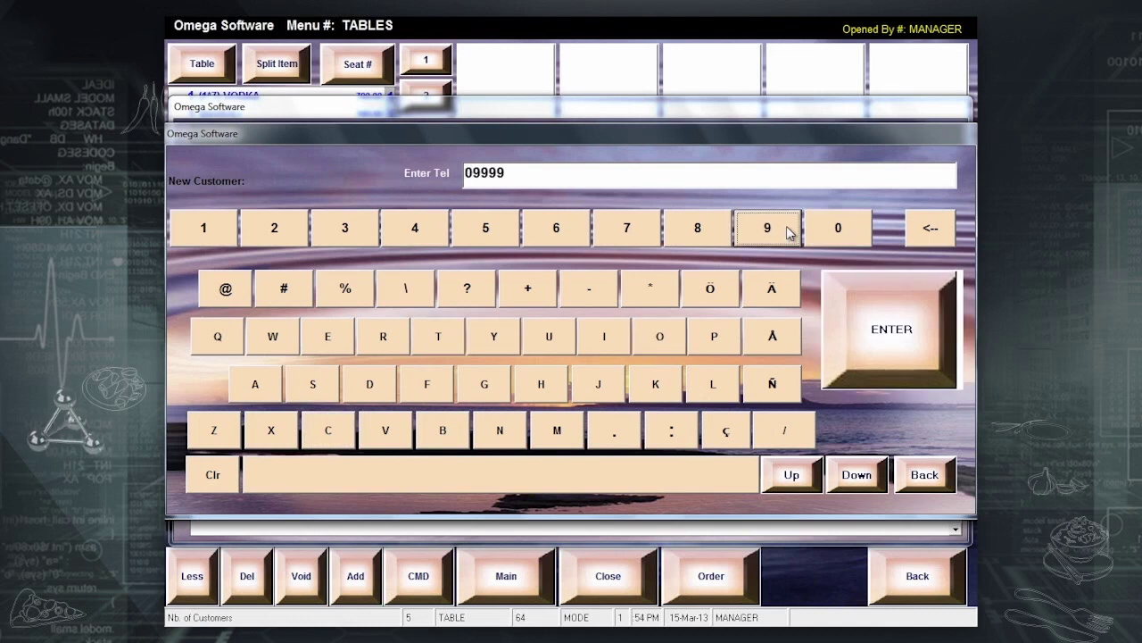
click(686, 229)
click(685, 228)
click(686, 229)
click(861, 321)
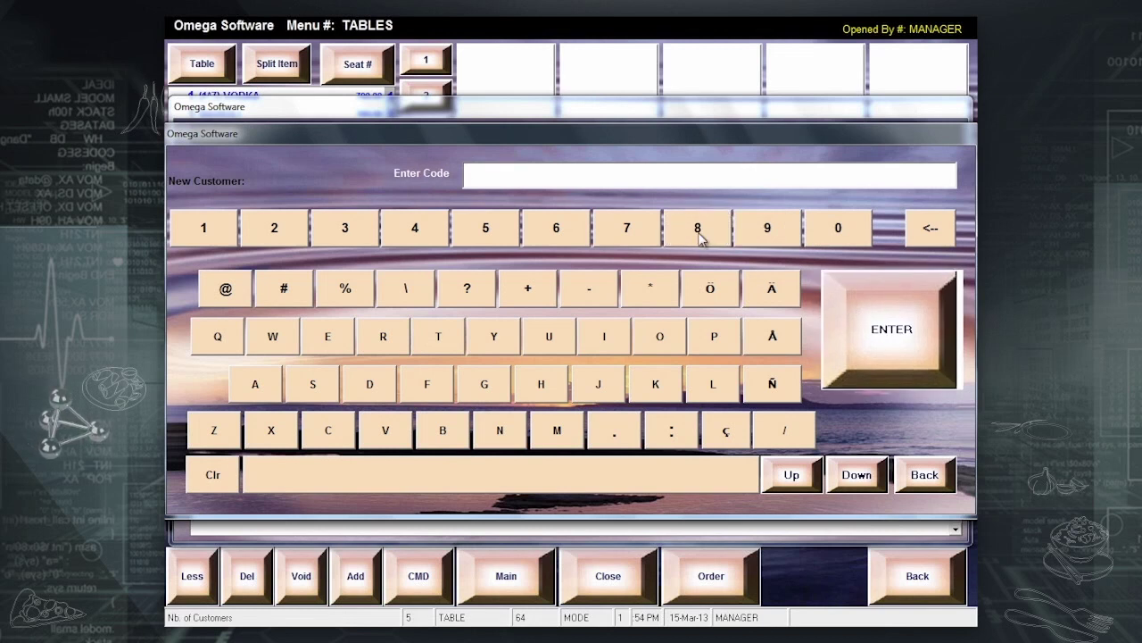
Step: Enter the customer's code to save the new customer to table 64, and leave the order
click(727, 245)
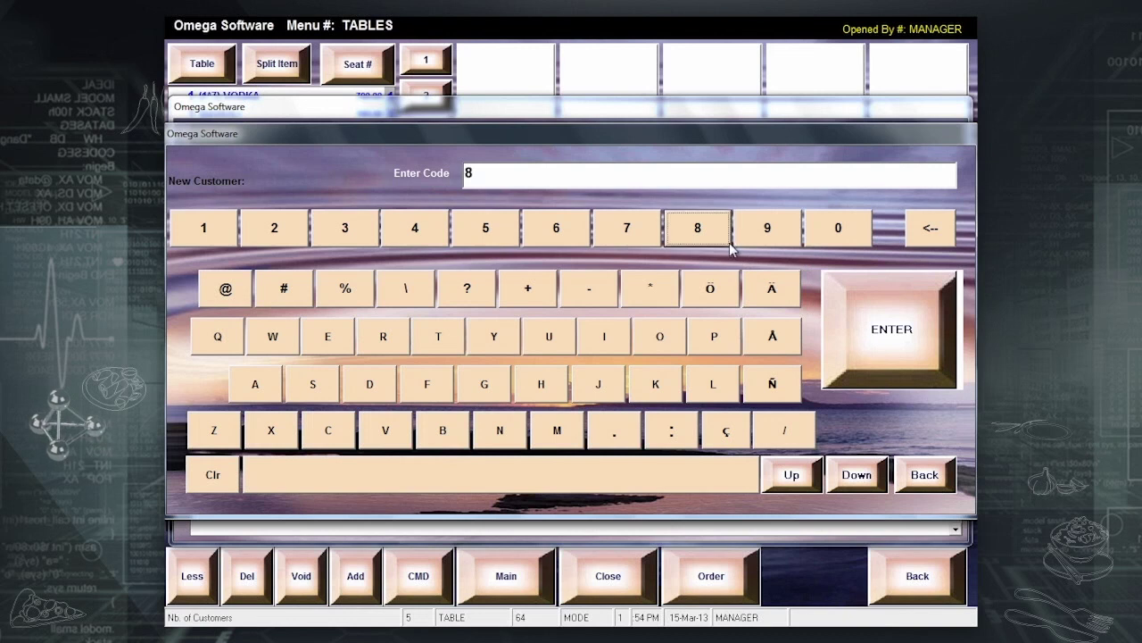
click(953, 359)
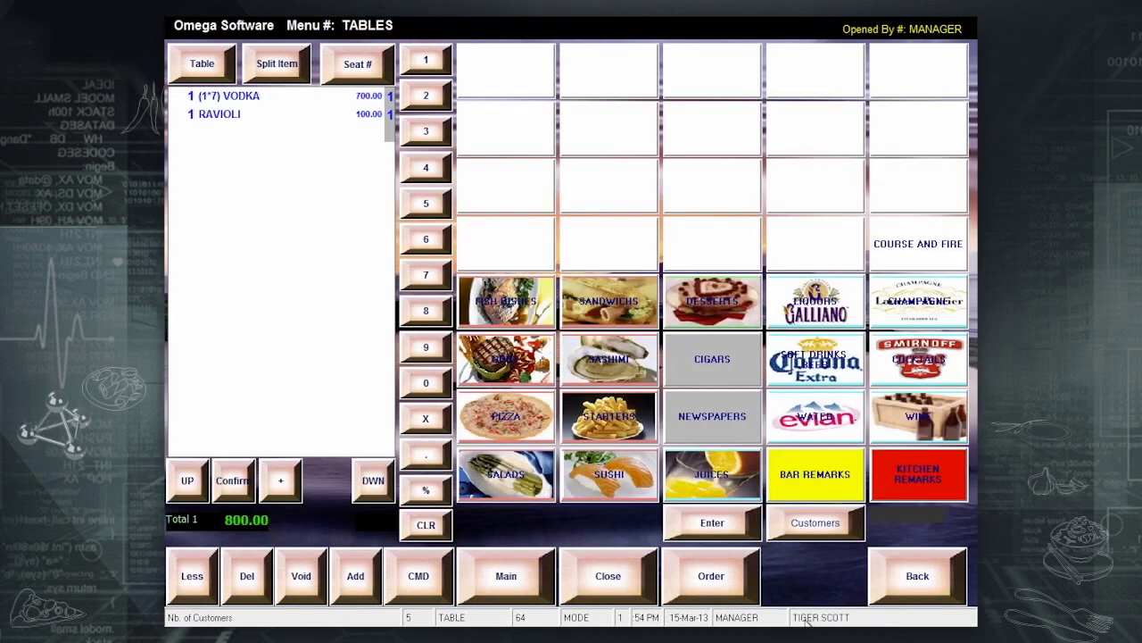
click(922, 582)
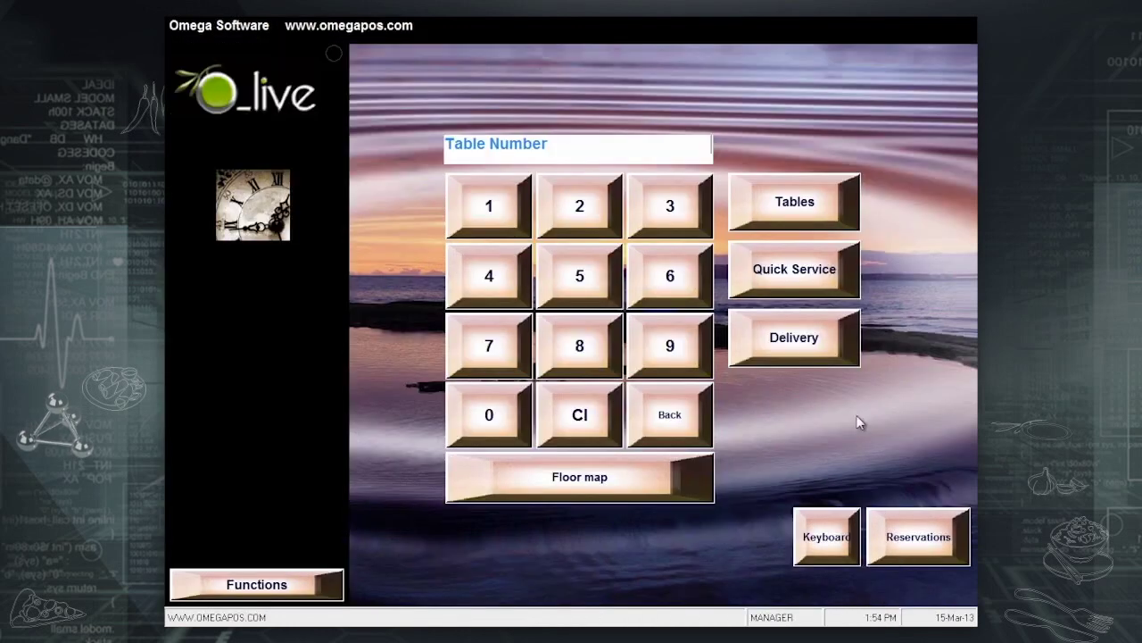
Step: Search the customer list by the first two letters of the customer's name from table 65's order
click(827, 207)
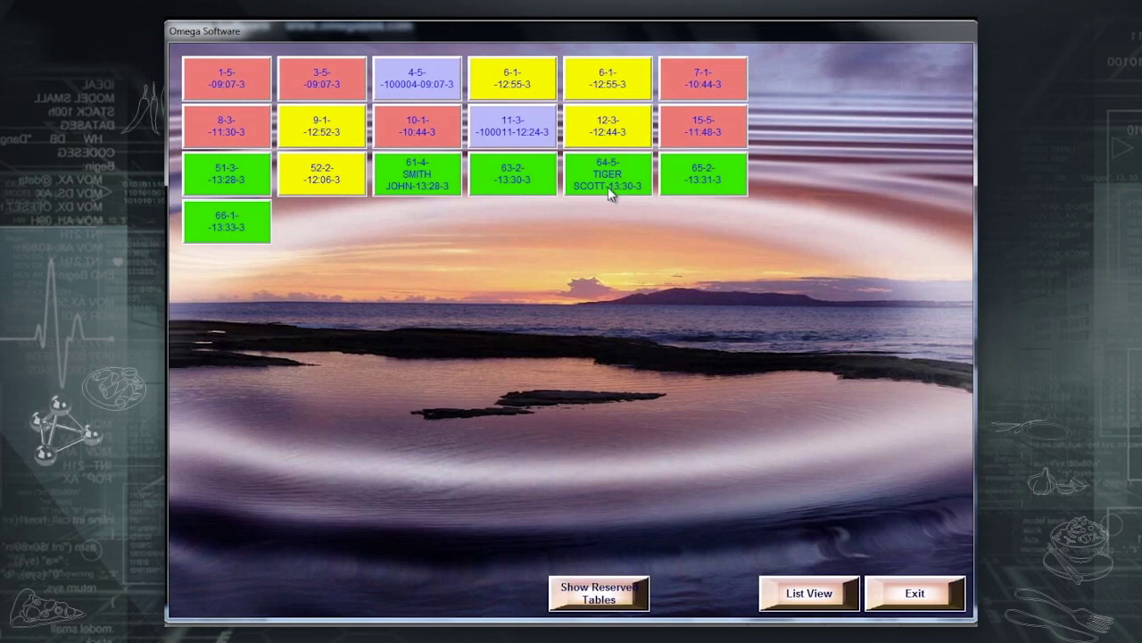
click(722, 178)
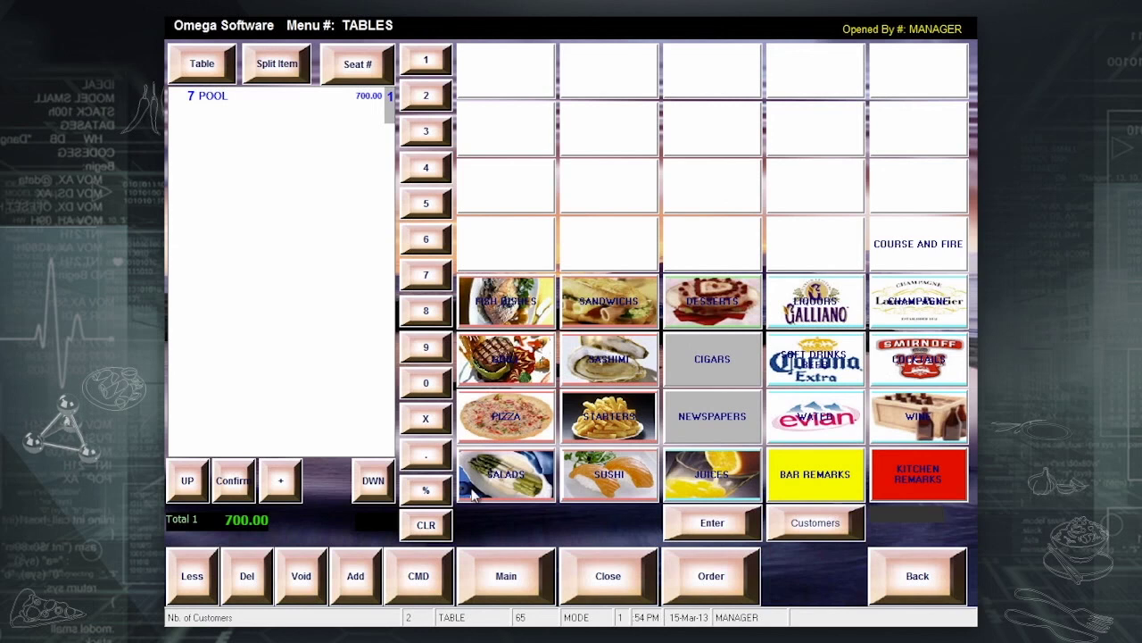
click(434, 587)
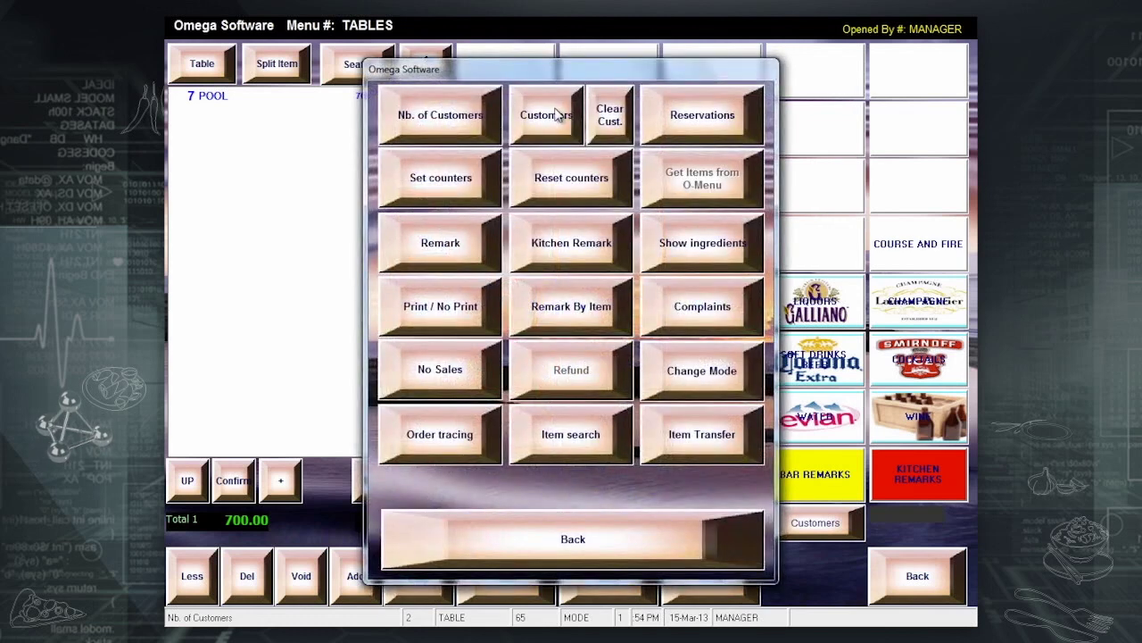
click(554, 114)
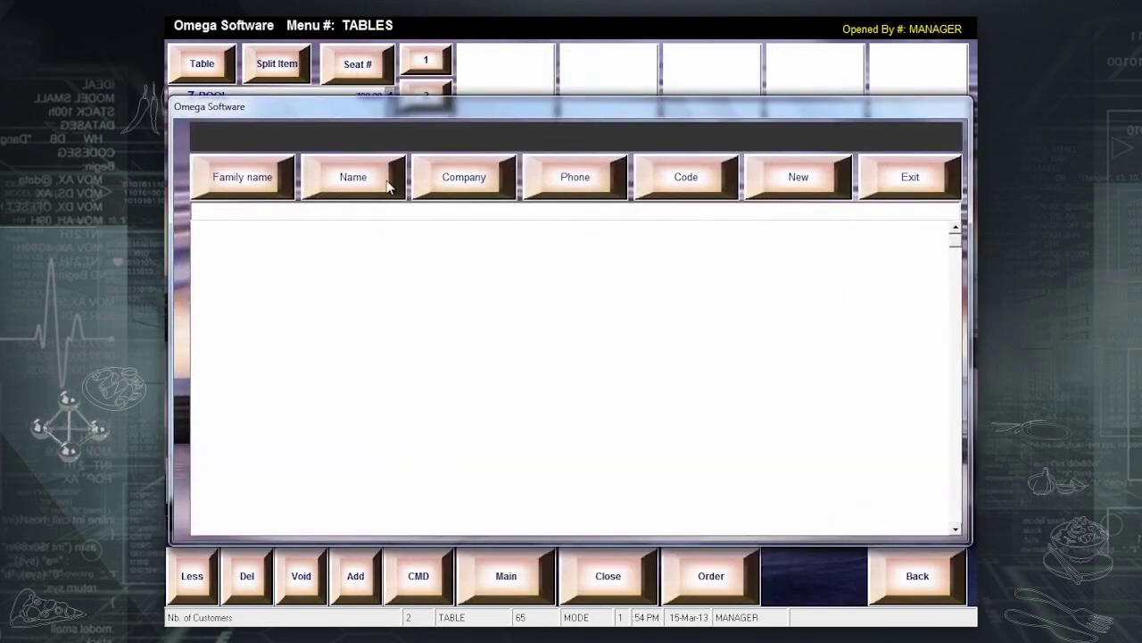
click(355, 186)
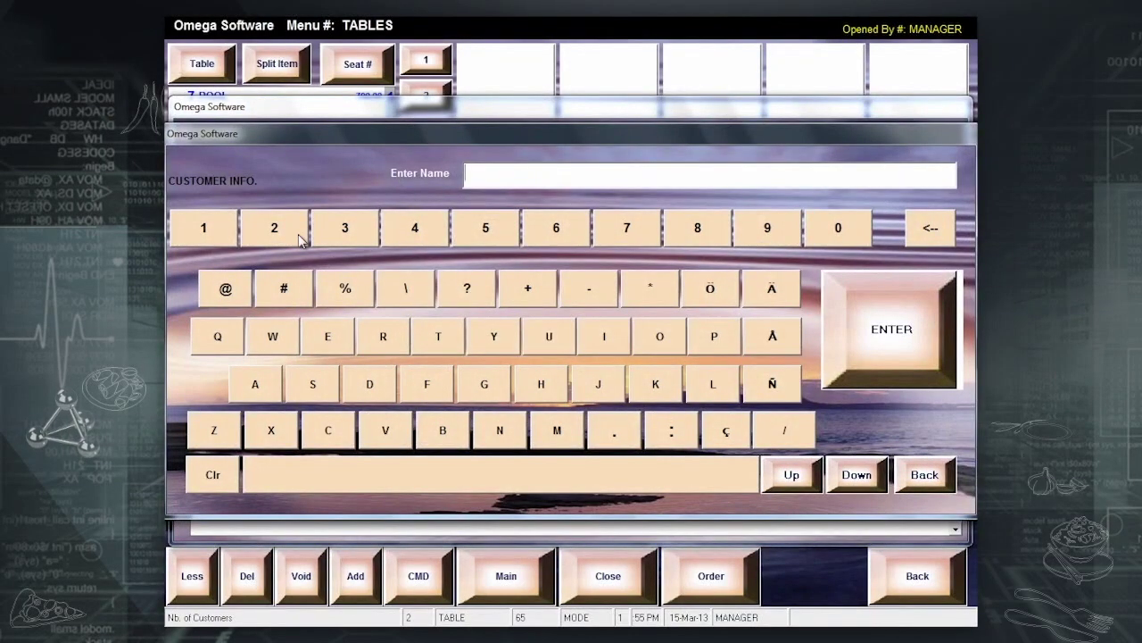
click(316, 384)
click(329, 430)
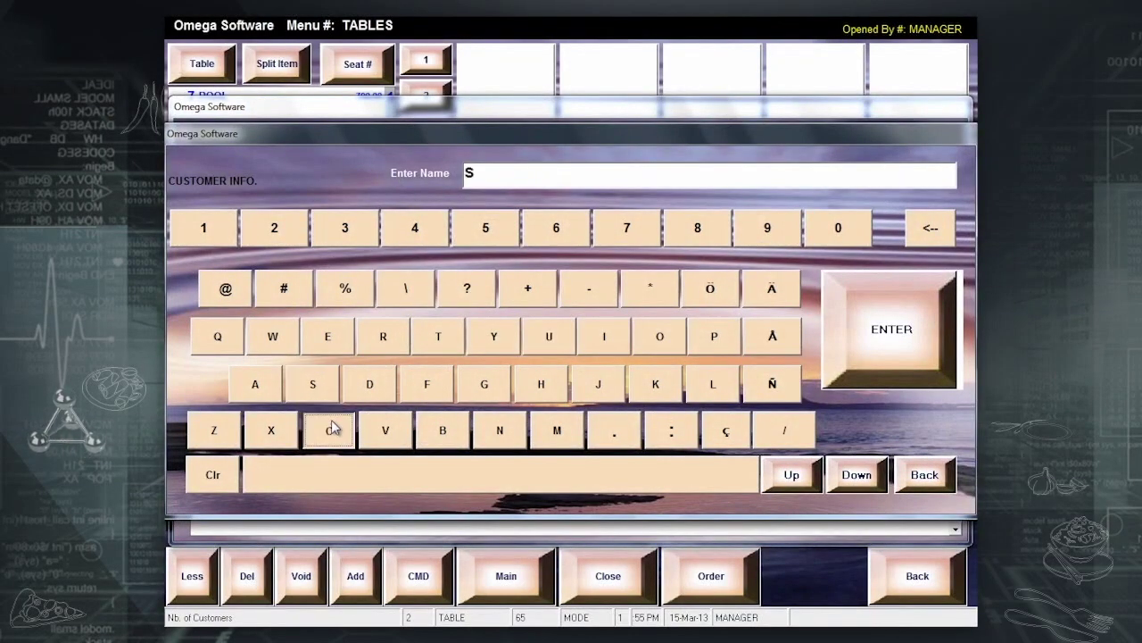
click(912, 328)
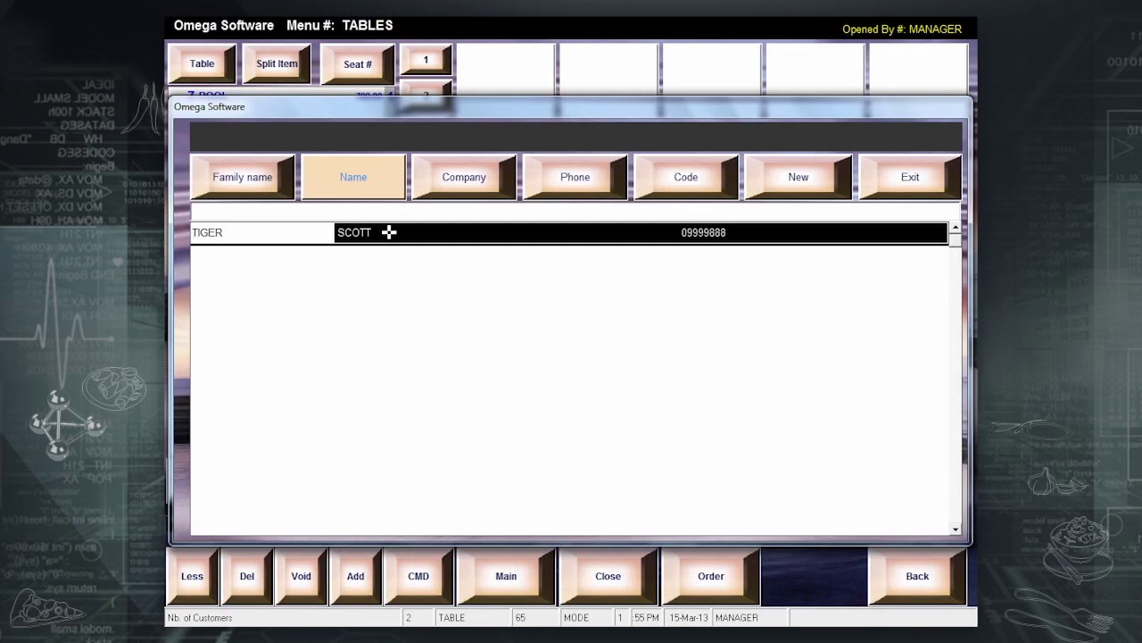
Step: Assign the matching customer to table 65's order, skip the invoice remark and return to the order
click(390, 232)
click(389, 232)
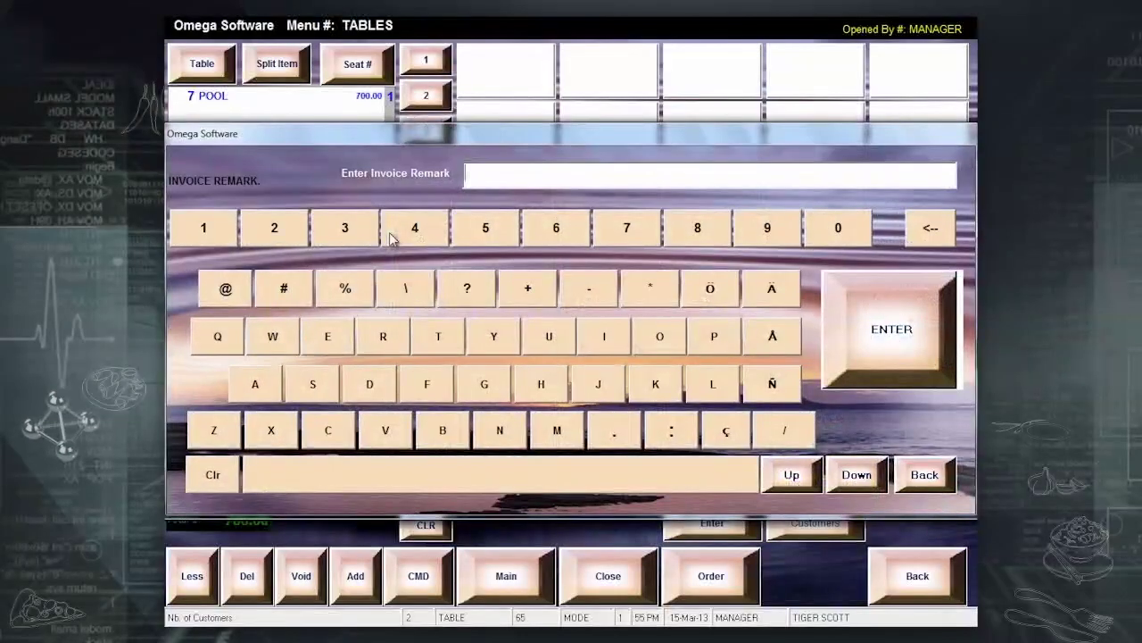
click(946, 481)
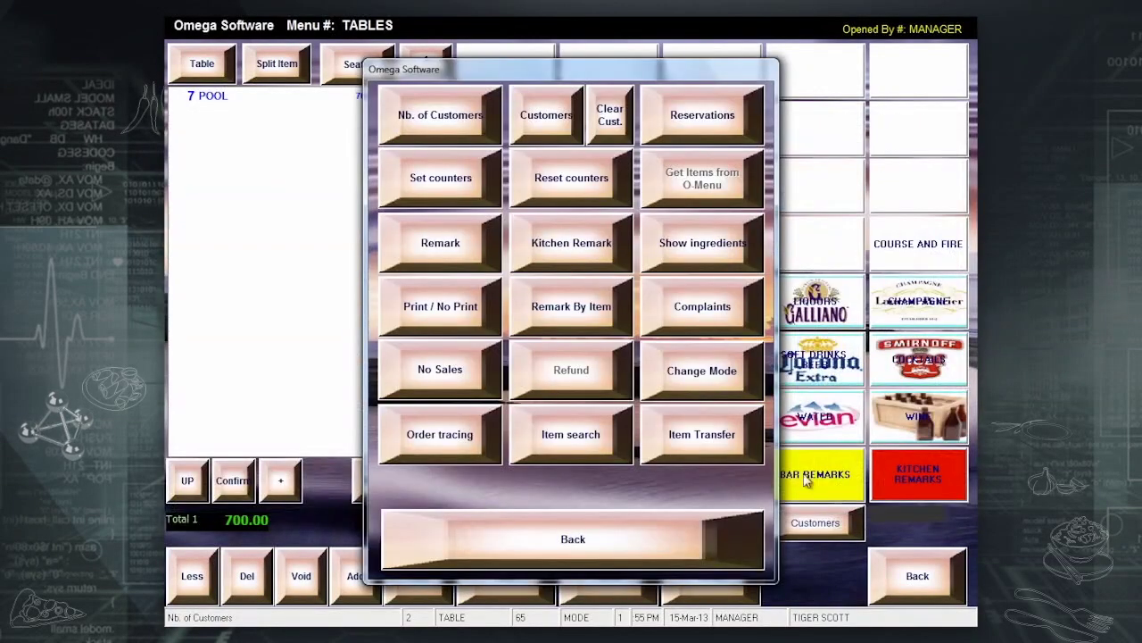
click(646, 543)
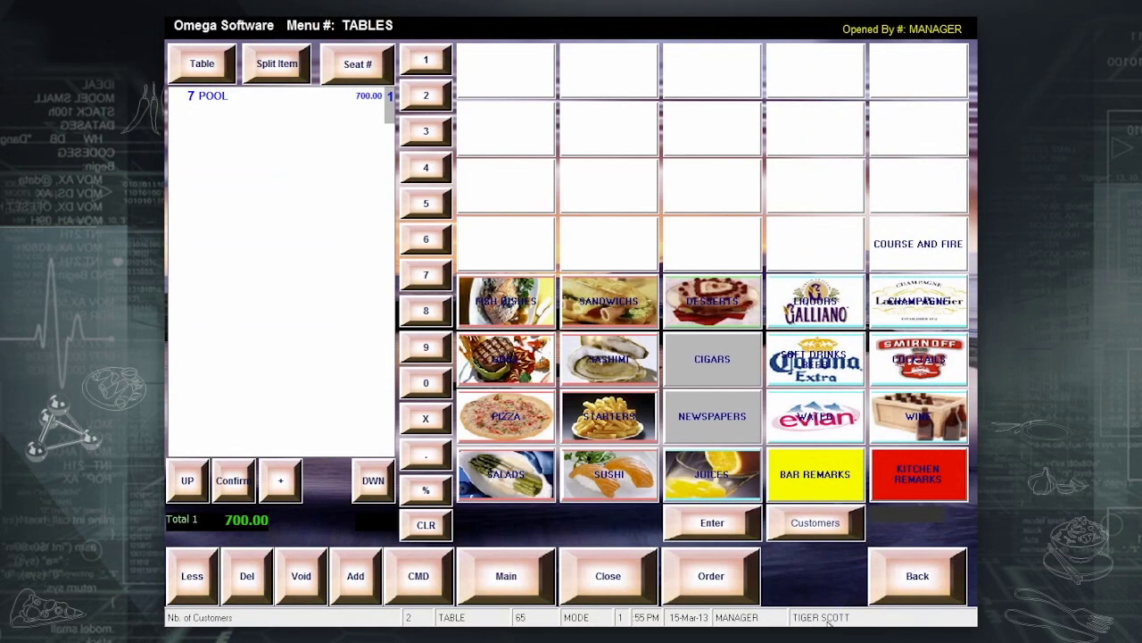
Step: Clear the assigned customer from table 65's order
click(418, 576)
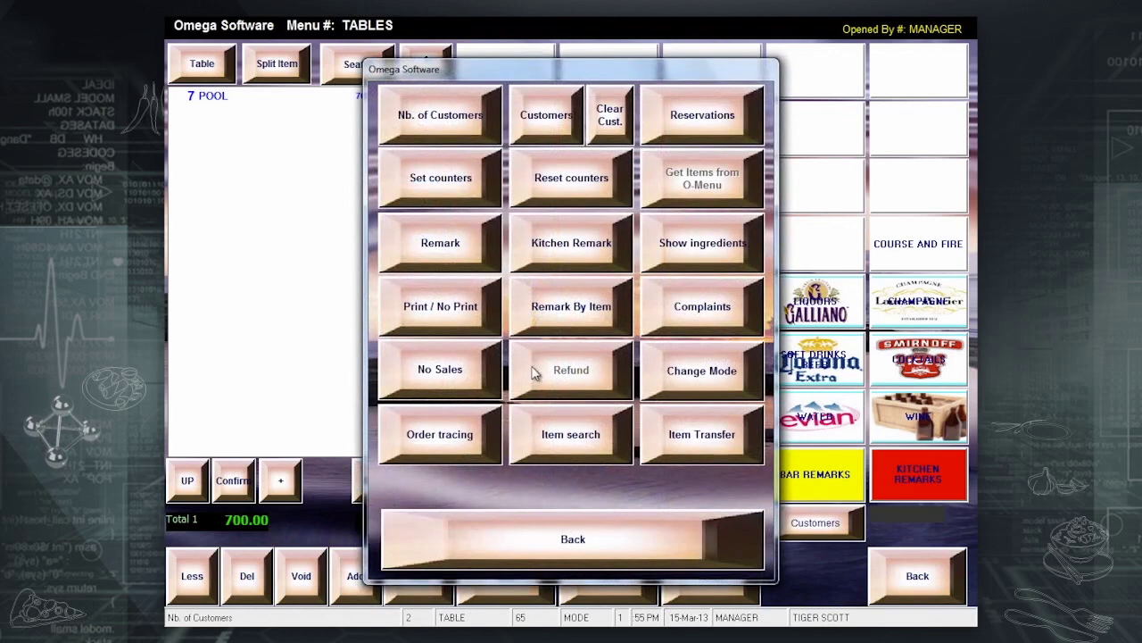
click(615, 122)
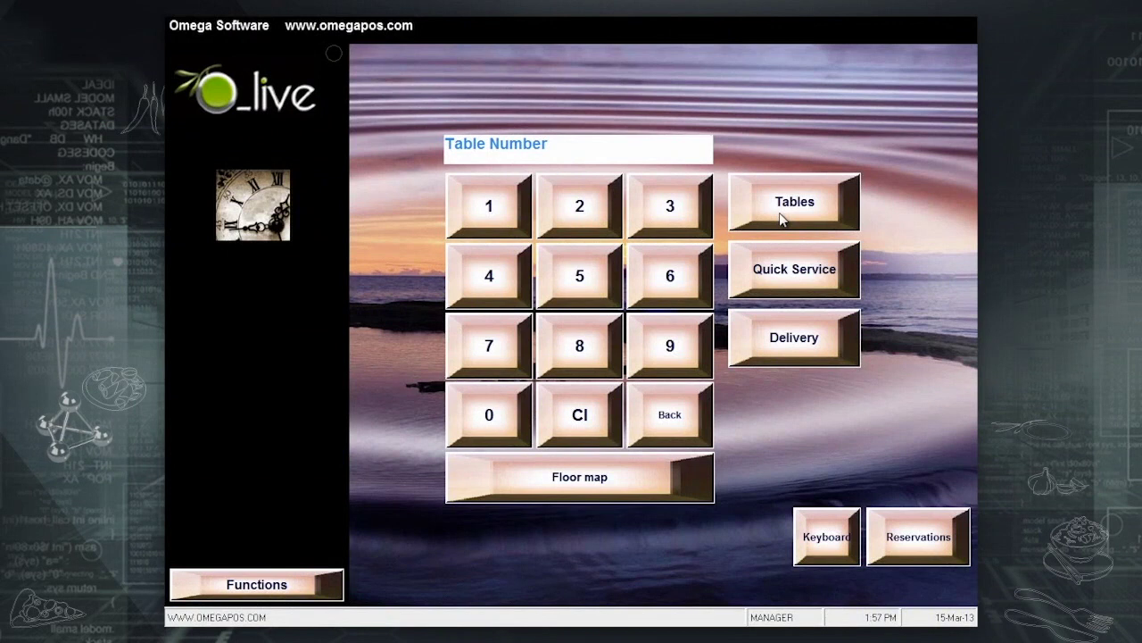
Step: Start a complaint from table 65's order and search for the customer by the first two letters of the name
click(781, 219)
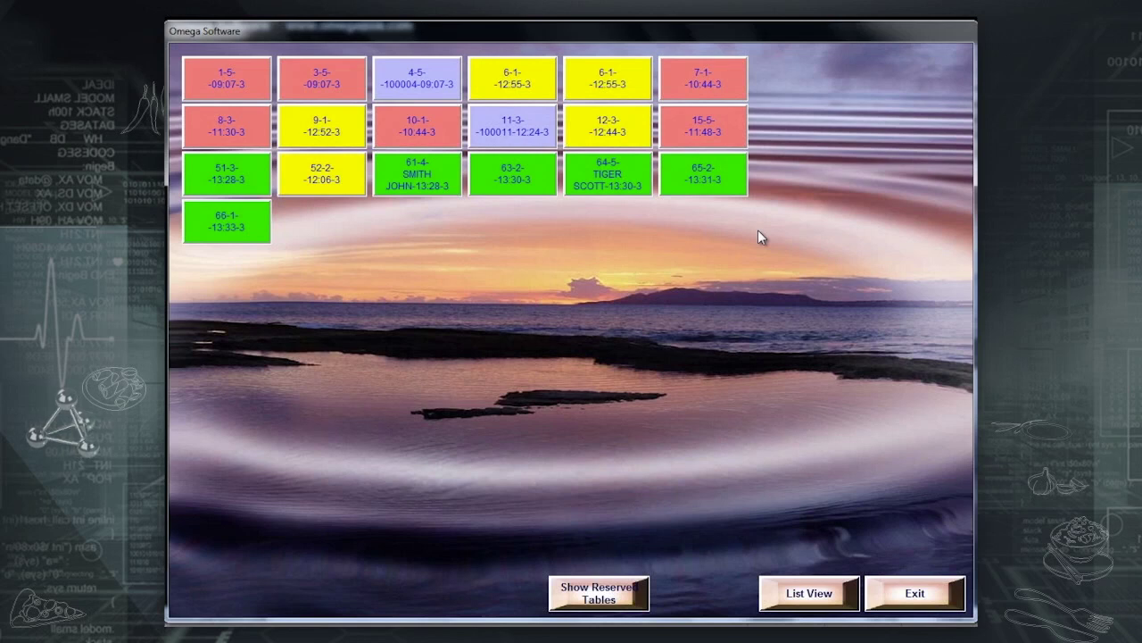
click(716, 173)
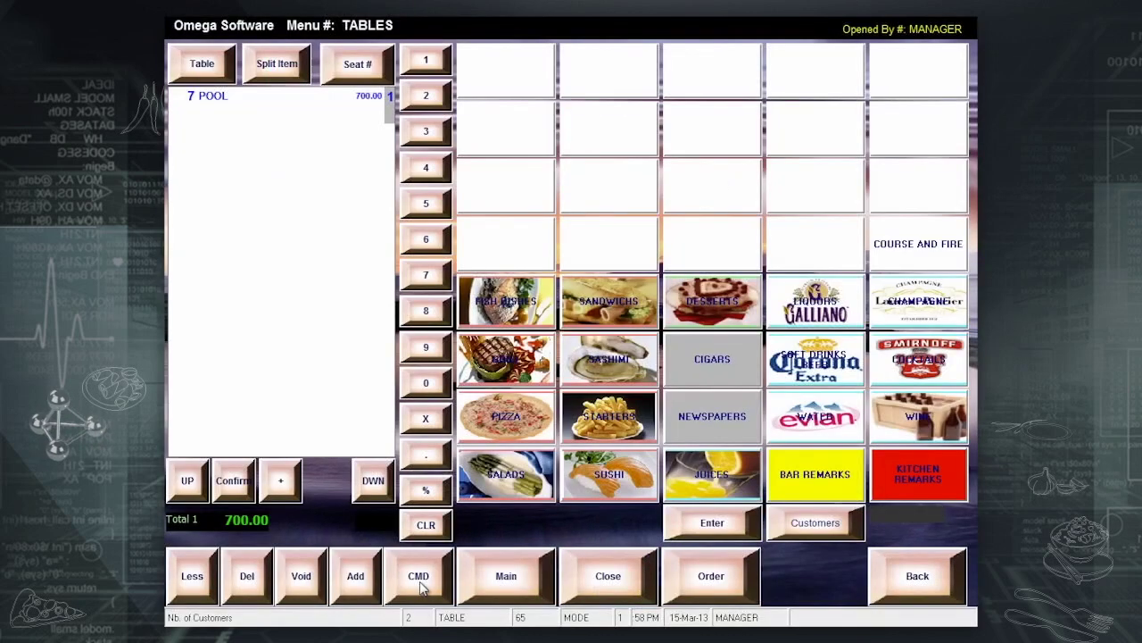
click(419, 580)
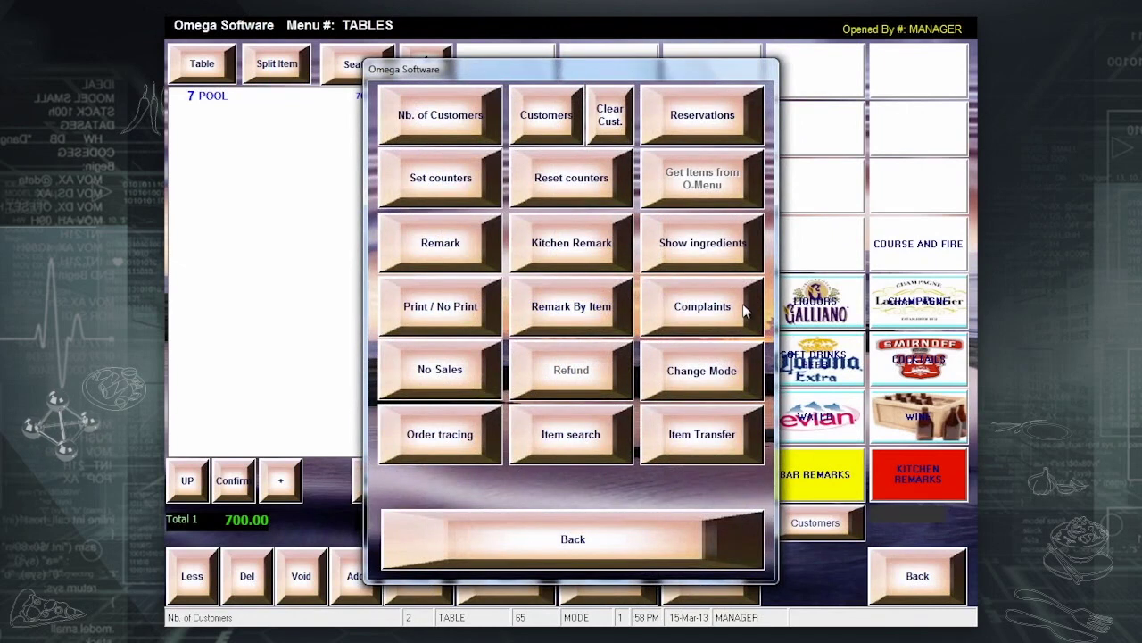
click(744, 310)
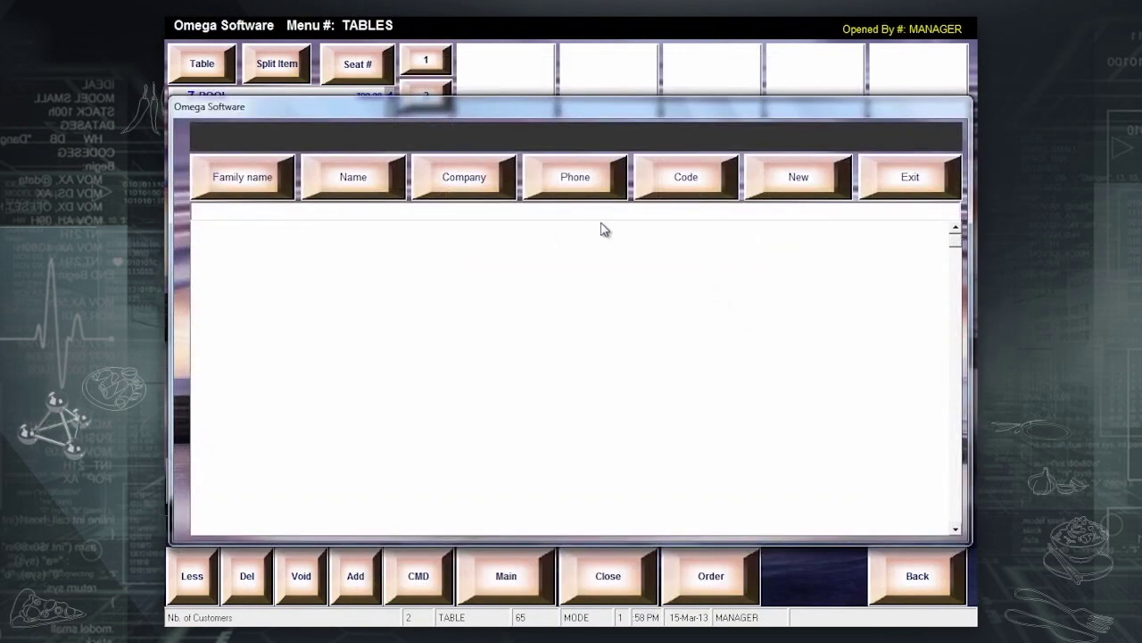
click(333, 181)
click(313, 384)
click(328, 430)
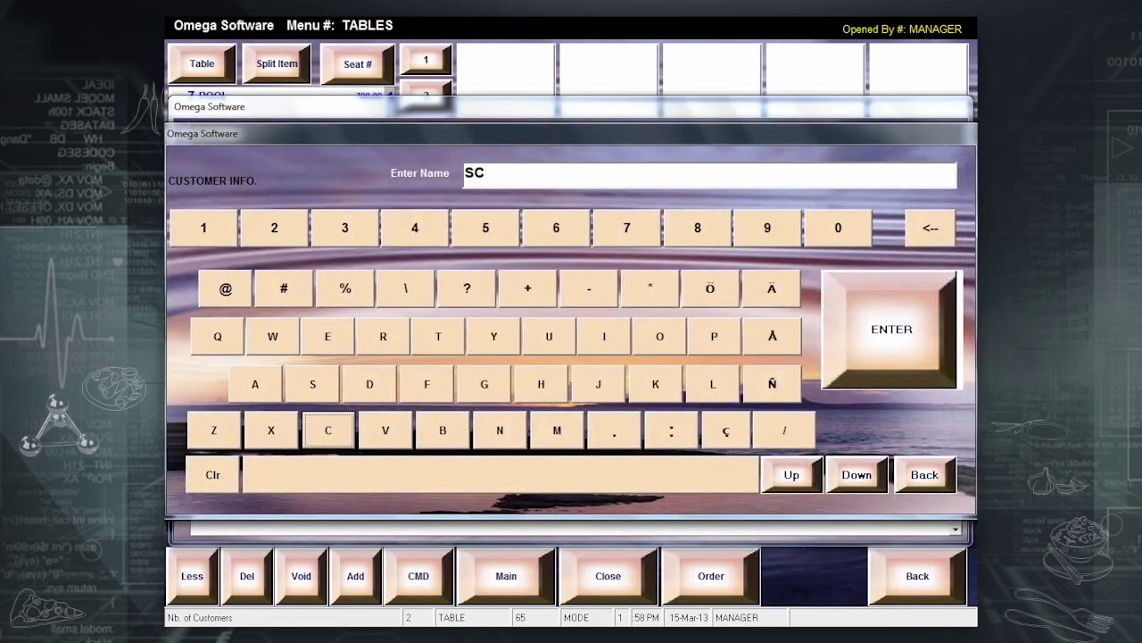
click(920, 340)
Step: Choose the matching customer for the complaint and remove the stray 4 from the complaint text
click(384, 234)
click(387, 237)
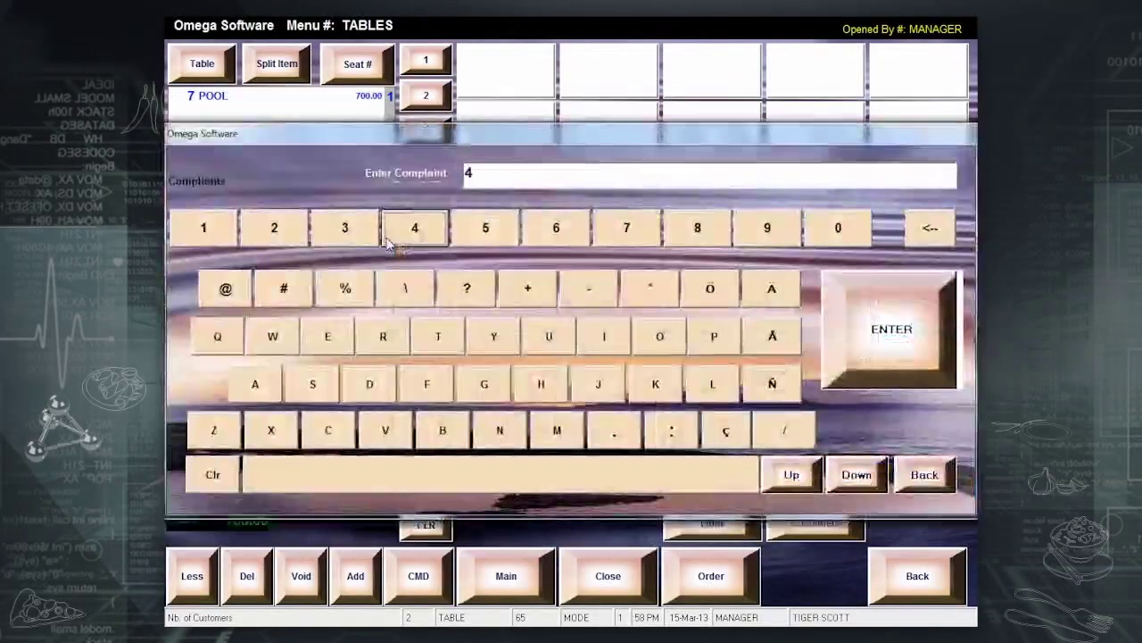
click(930, 229)
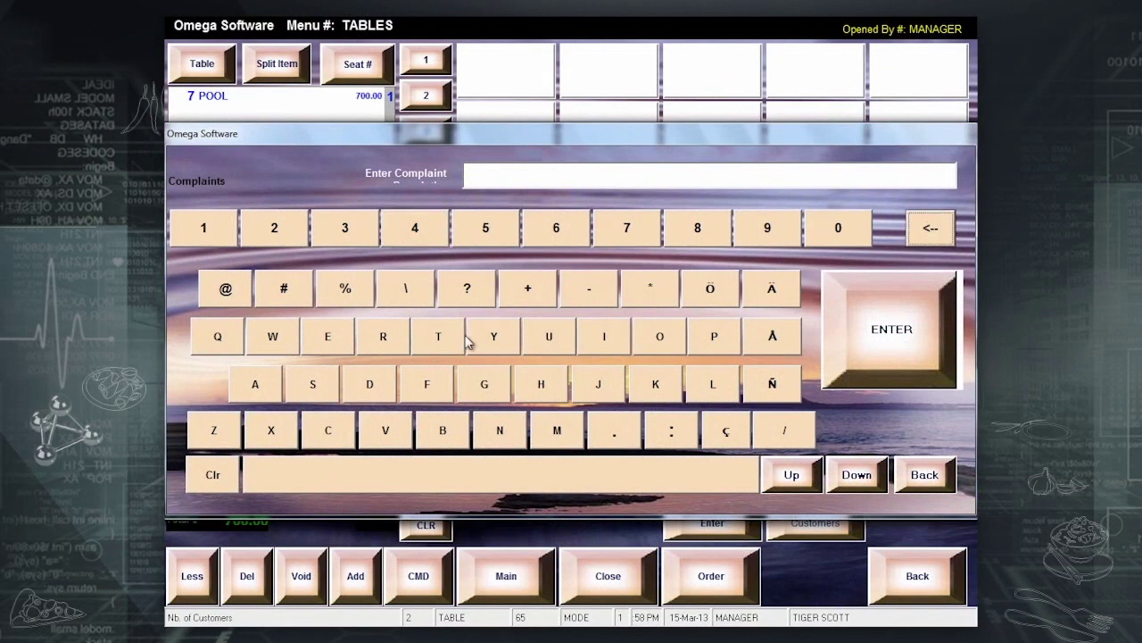
Step: Enter SLOW SERVICE as the complaint description, submit it, and send table 65's order
click(313, 383)
click(713, 384)
click(660, 336)
click(272, 336)
click(312, 473)
click(312, 384)
click(327, 336)
click(382, 337)
click(386, 431)
click(615, 345)
click(328, 430)
click(327, 337)
click(914, 339)
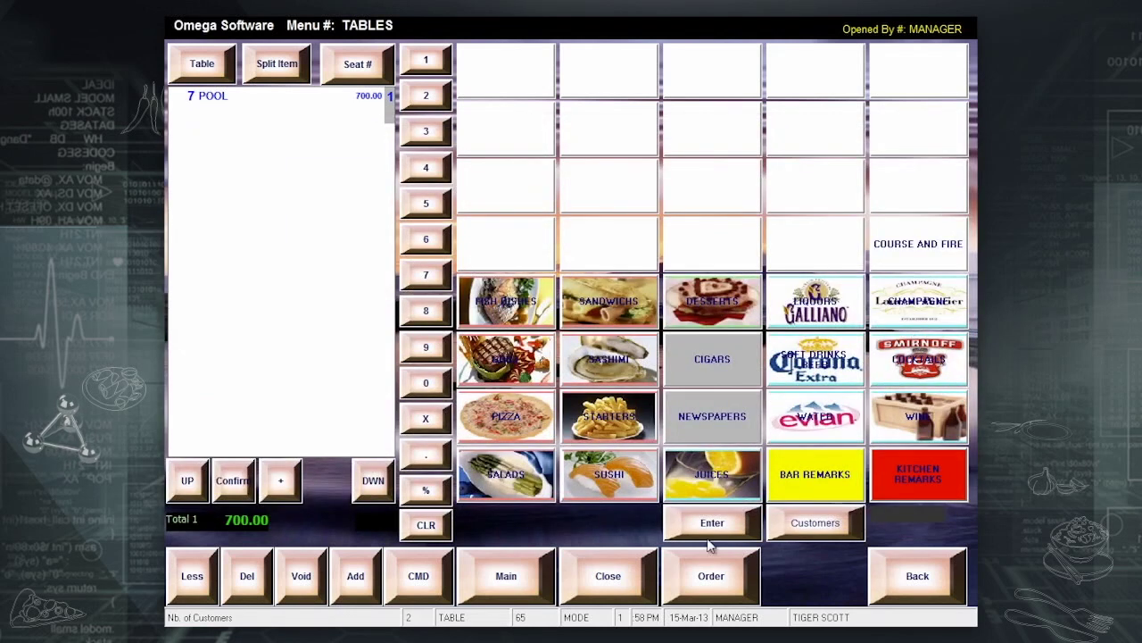
click(711, 578)
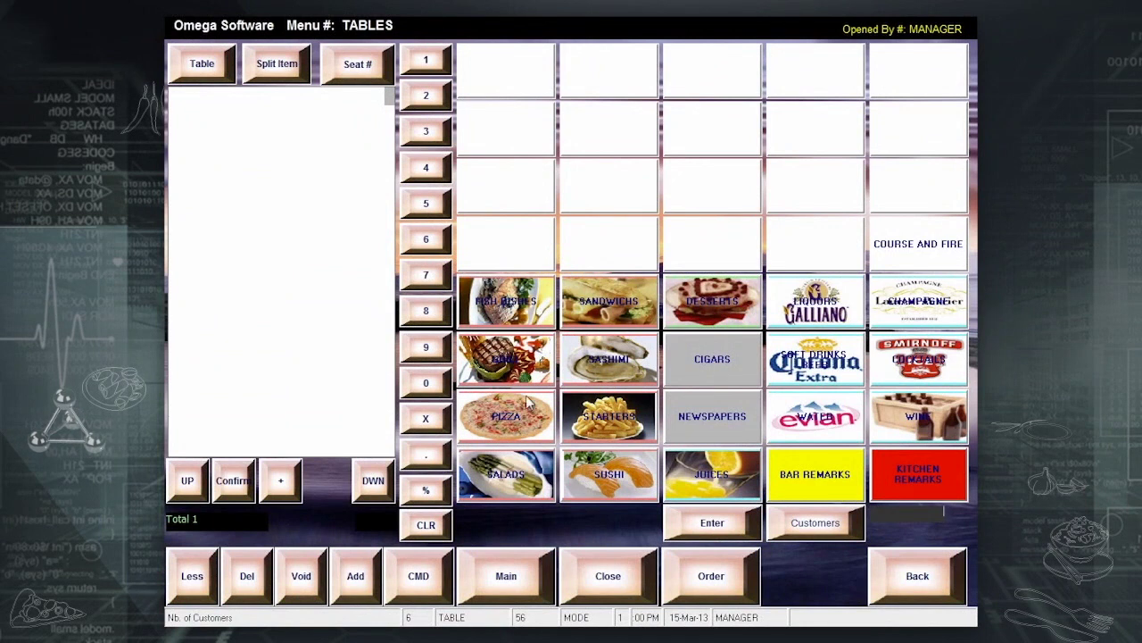
Step: Set the item counter for Ravioli to 10 from table 56's order
click(530, 367)
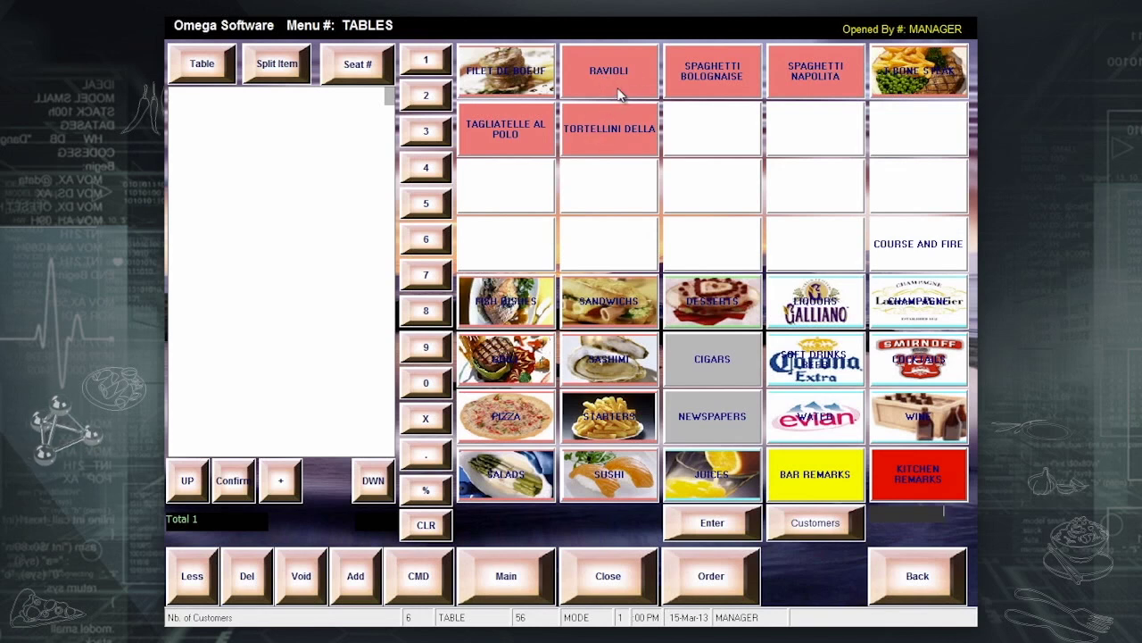
click(418, 580)
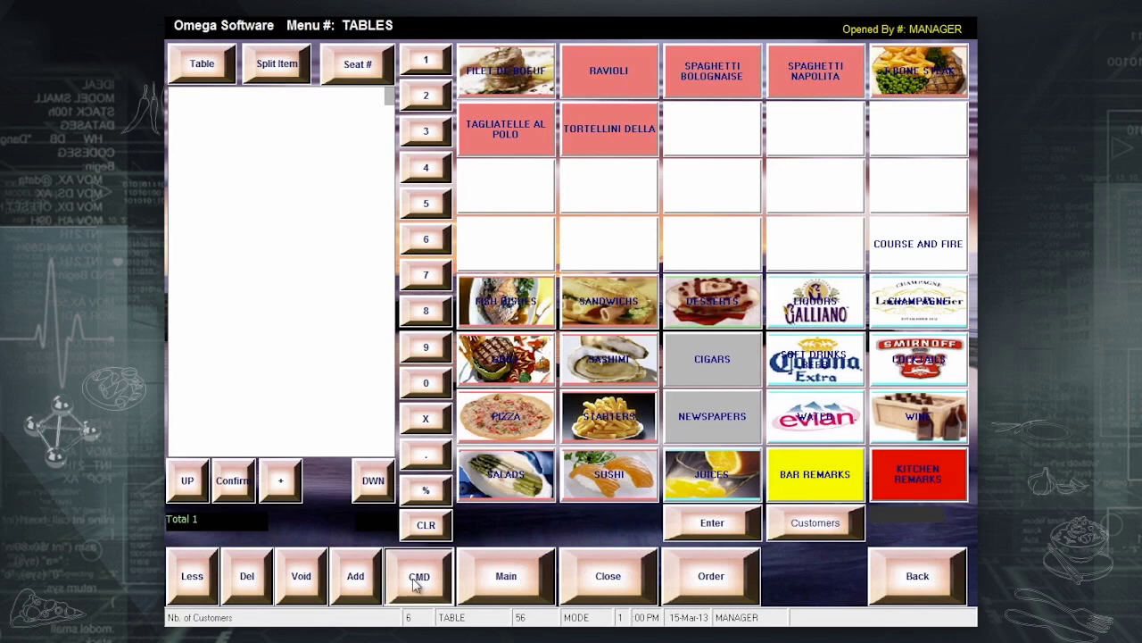
click(468, 190)
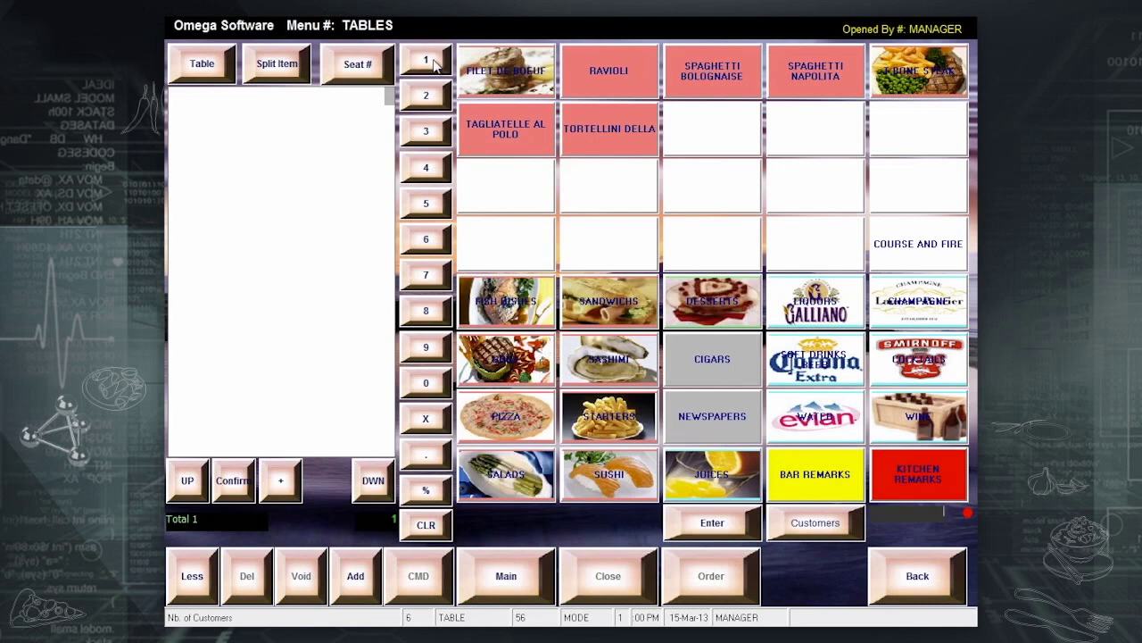
click(429, 384)
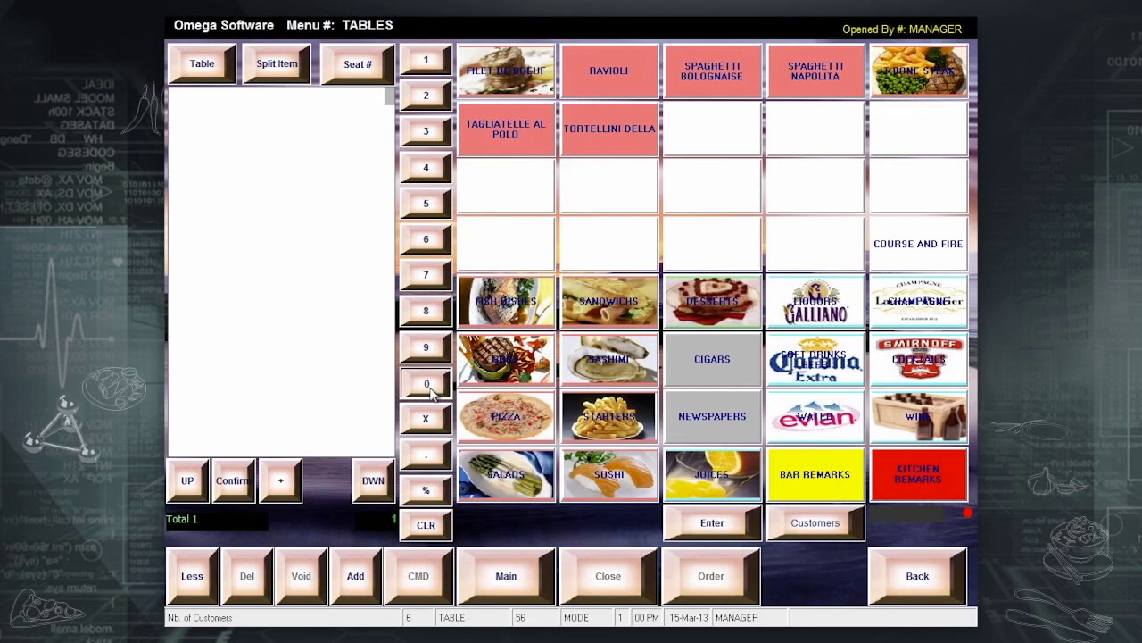
click(633, 65)
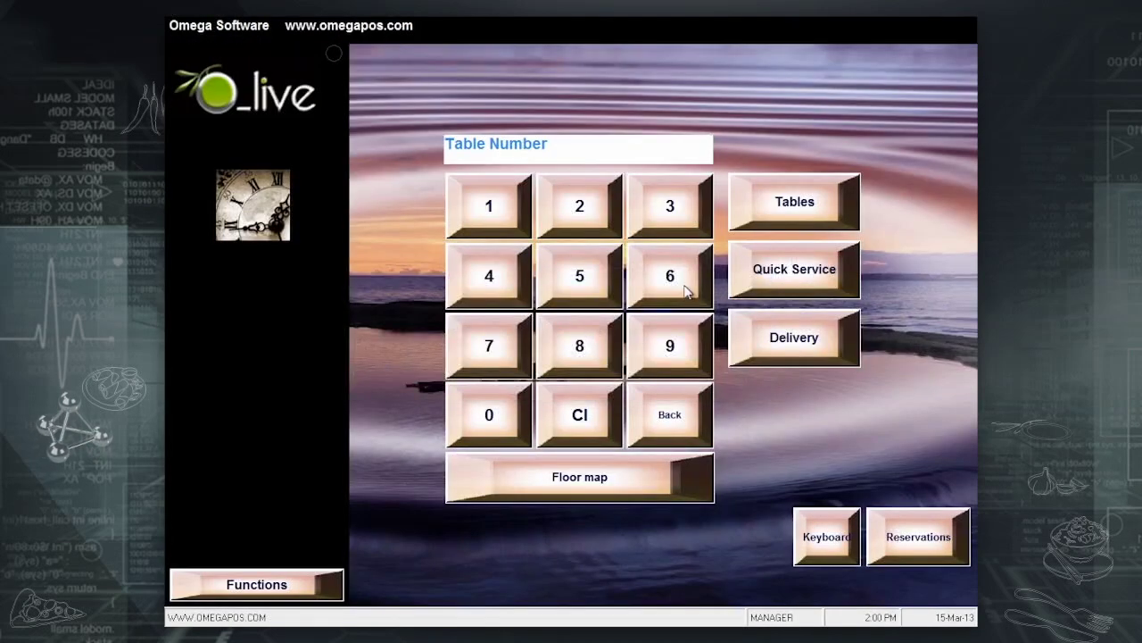
Step: Open table 66 and add Ravioli repeatedly, one portion at a time, to count down its item counter
click(687, 291)
click(688, 290)
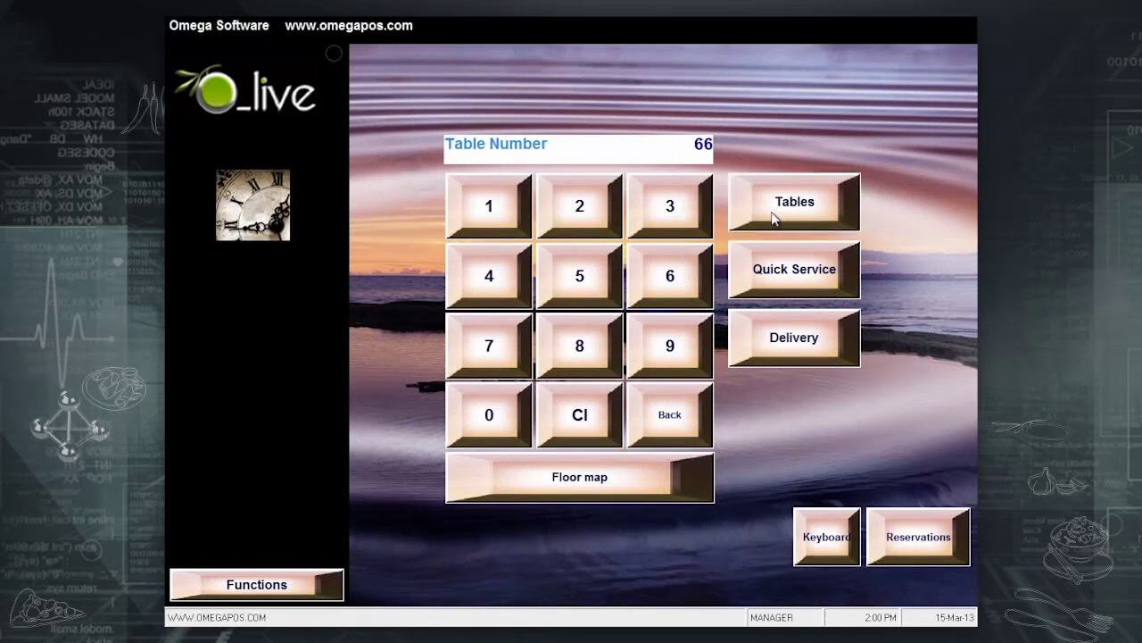
click(773, 220)
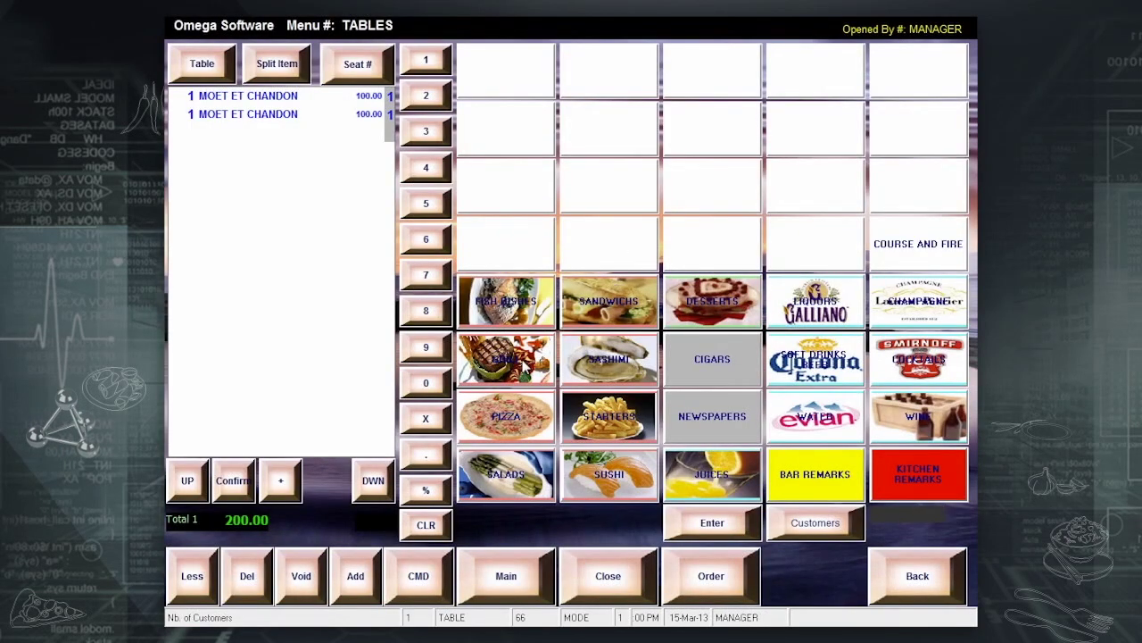
click(526, 365)
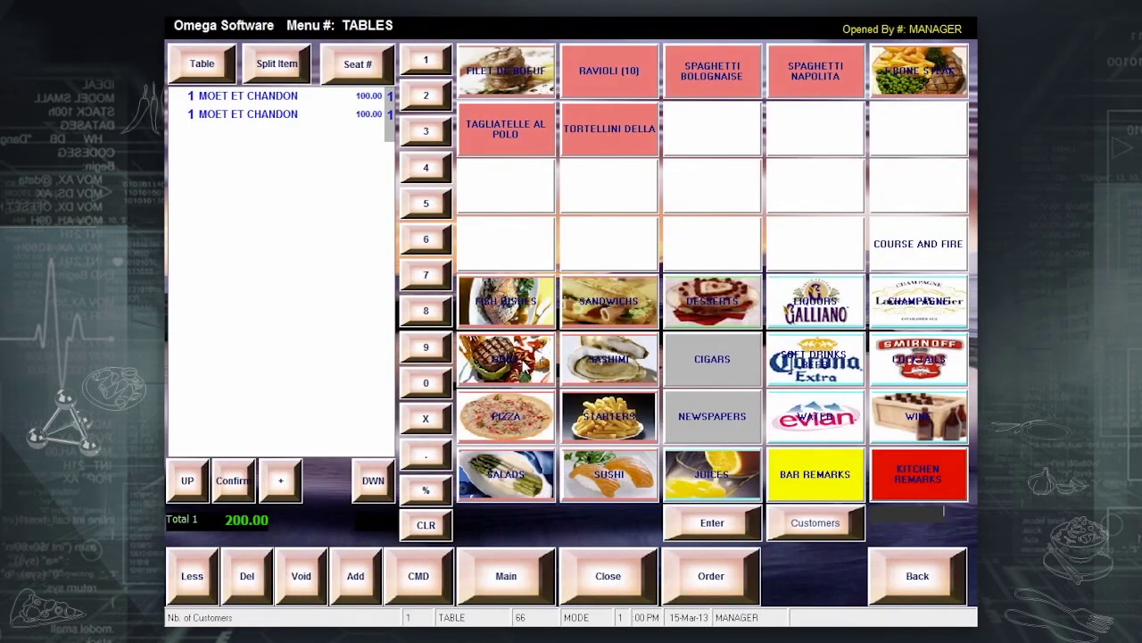
click(633, 73)
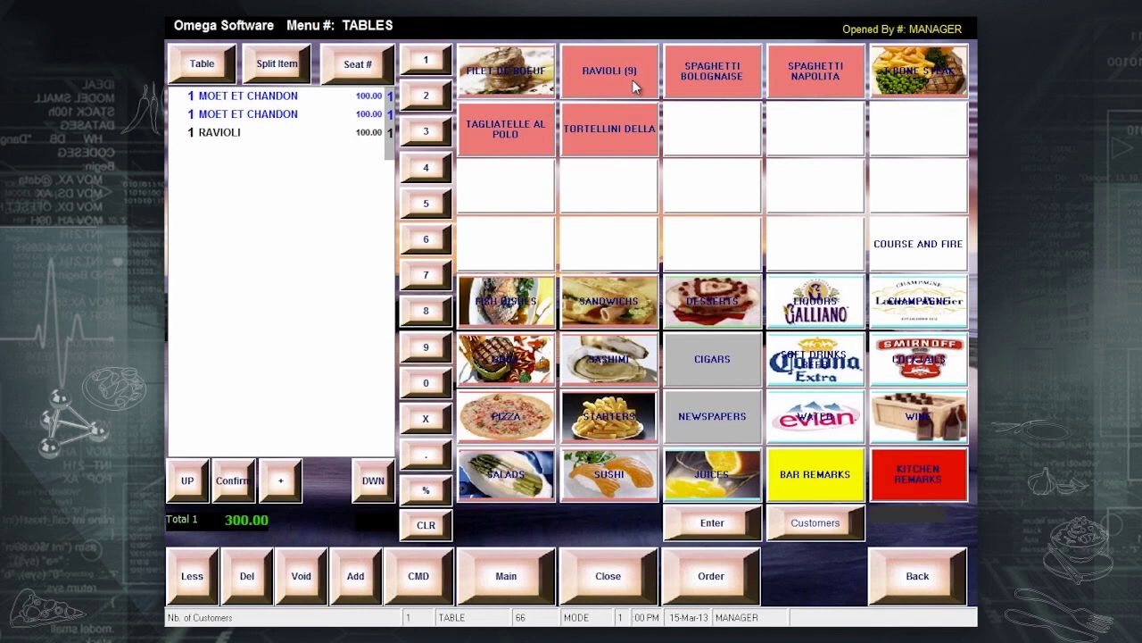
click(632, 79)
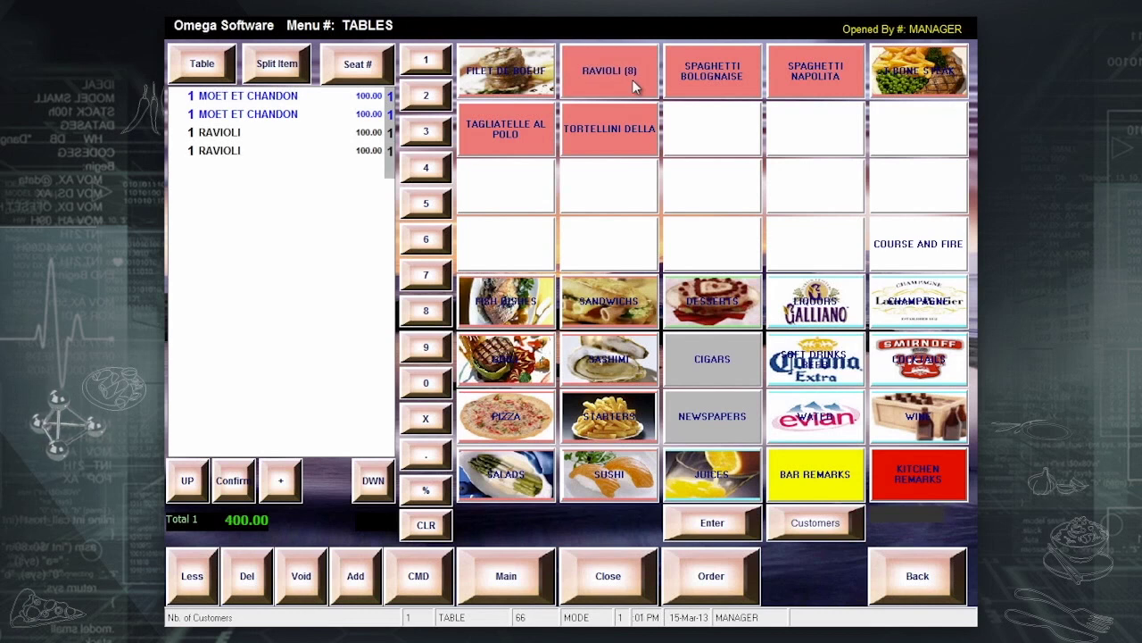
click(632, 79)
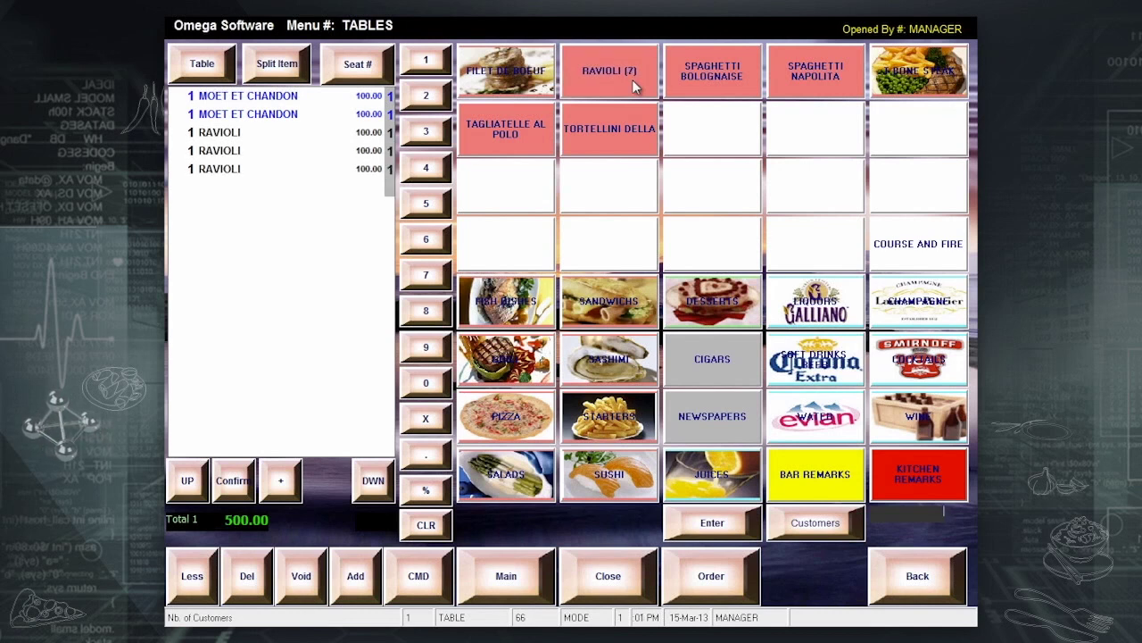
click(632, 79)
click(632, 79)
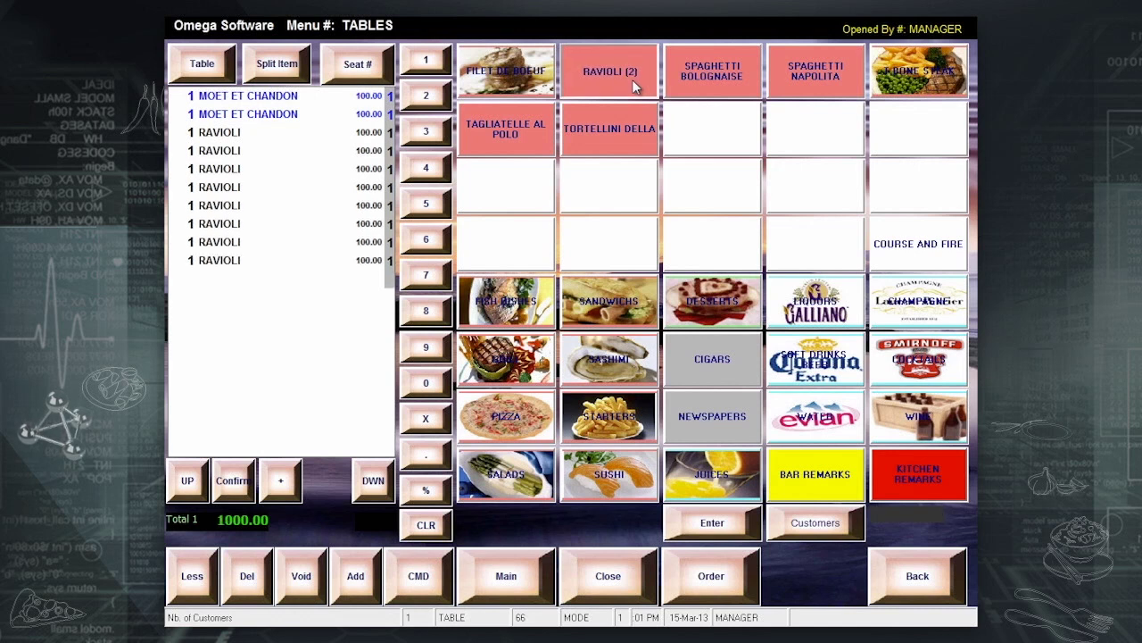
click(632, 80)
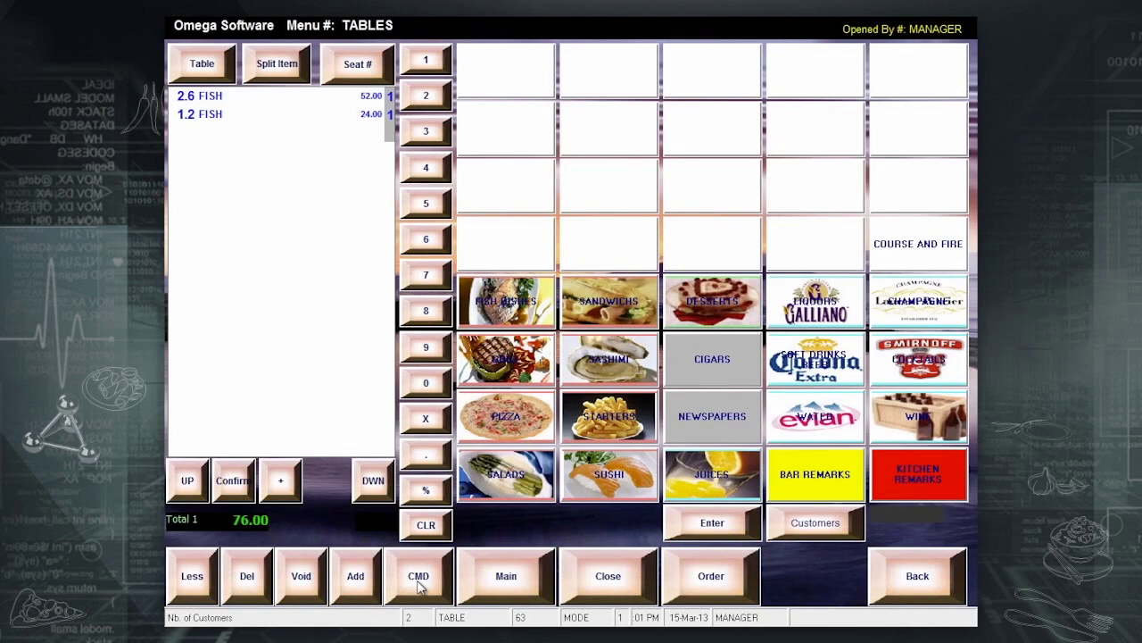
Step: Reset the item counters from table 63's order and confirm the reset
click(418, 578)
click(601, 181)
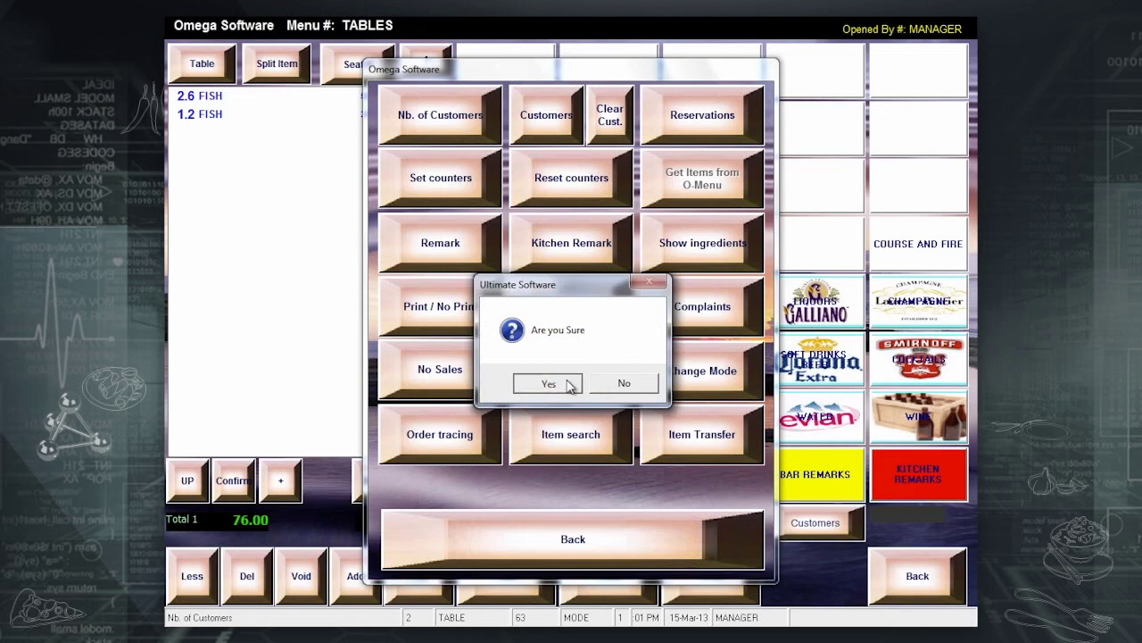
click(568, 382)
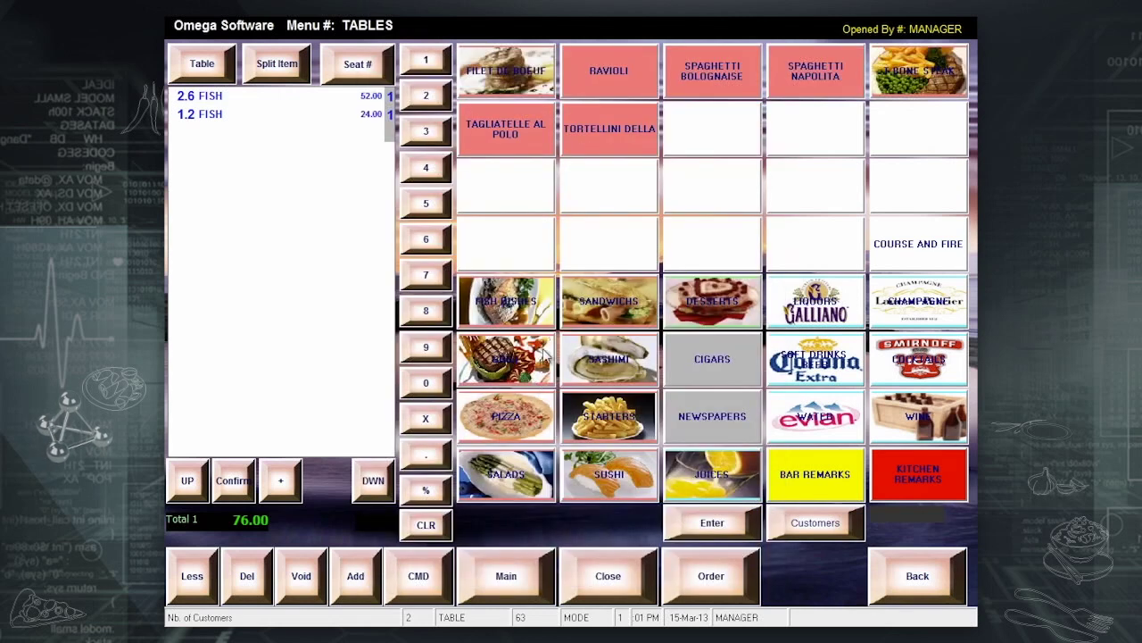
Step: Add two Ravioli to table 63 and send the order
click(629, 92)
click(629, 92)
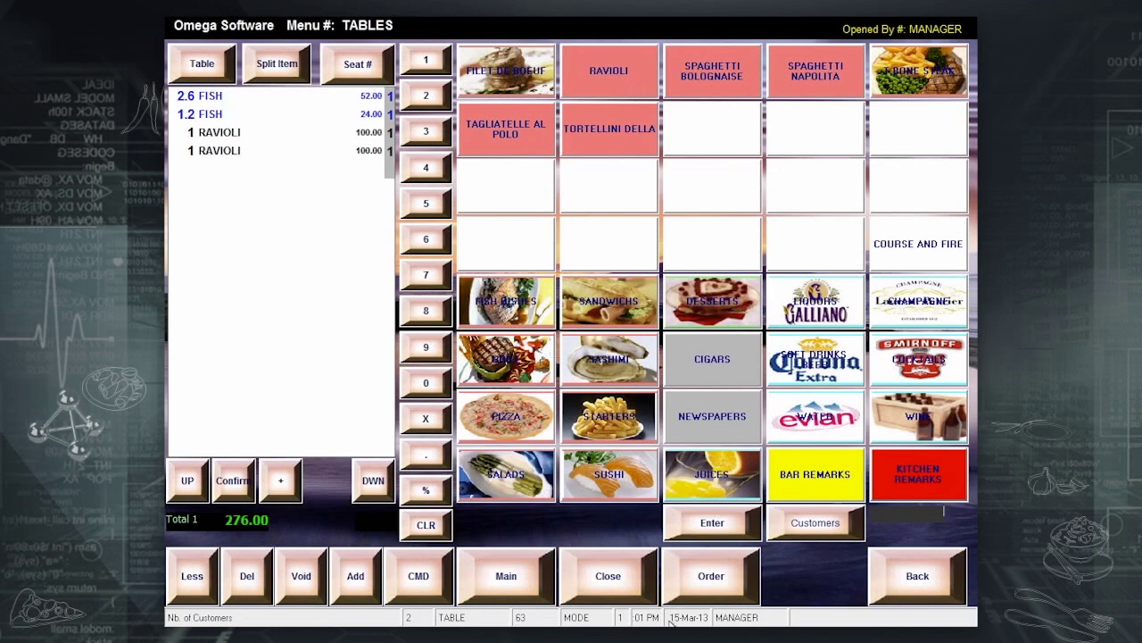
click(700, 575)
Step: Reopen table 63 and close its bill with a cash payment
click(687, 272)
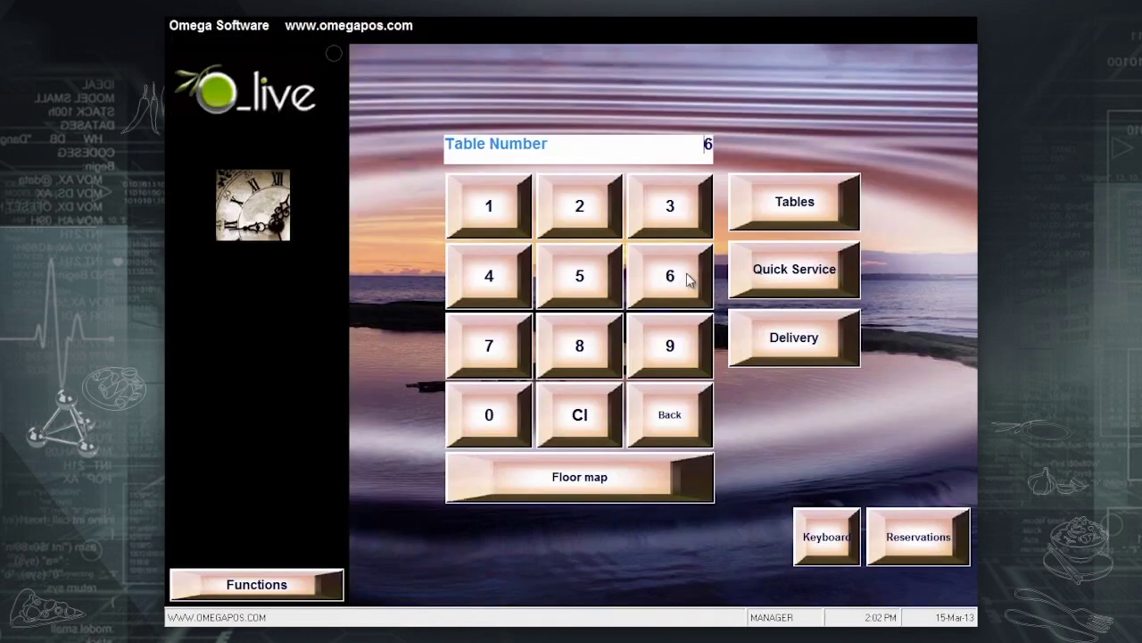
click(671, 206)
click(803, 204)
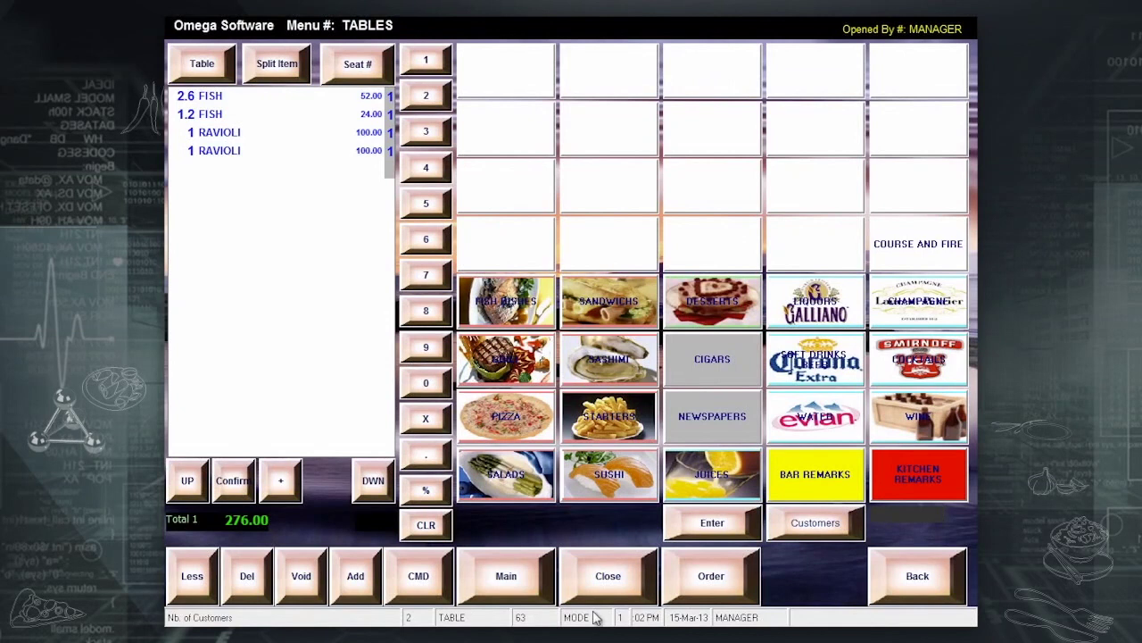
click(607, 587)
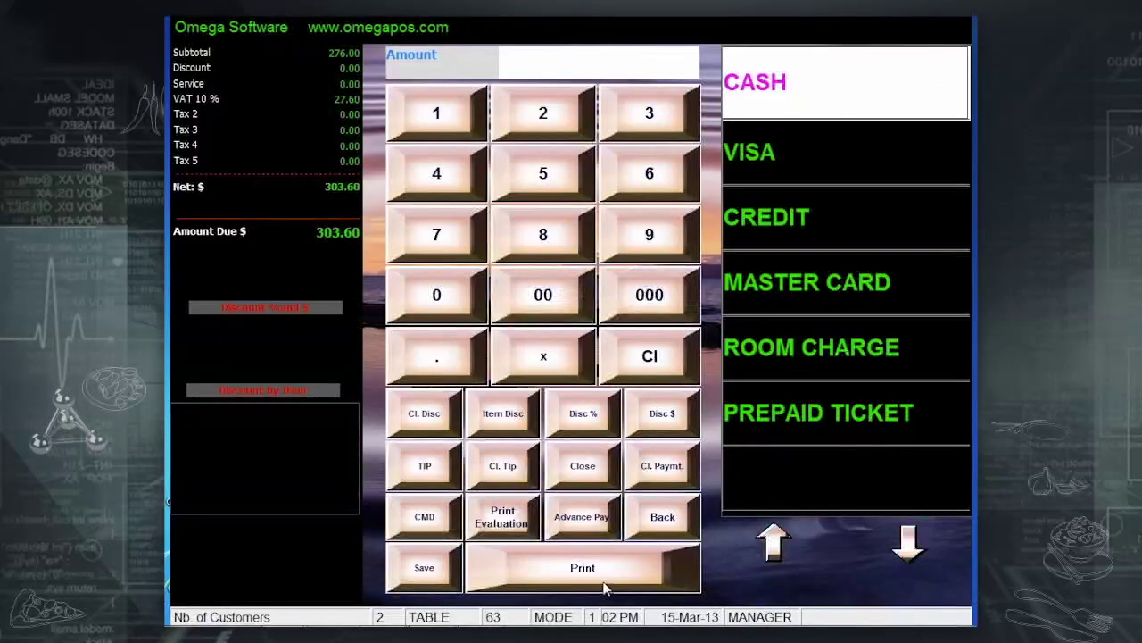
click(930, 86)
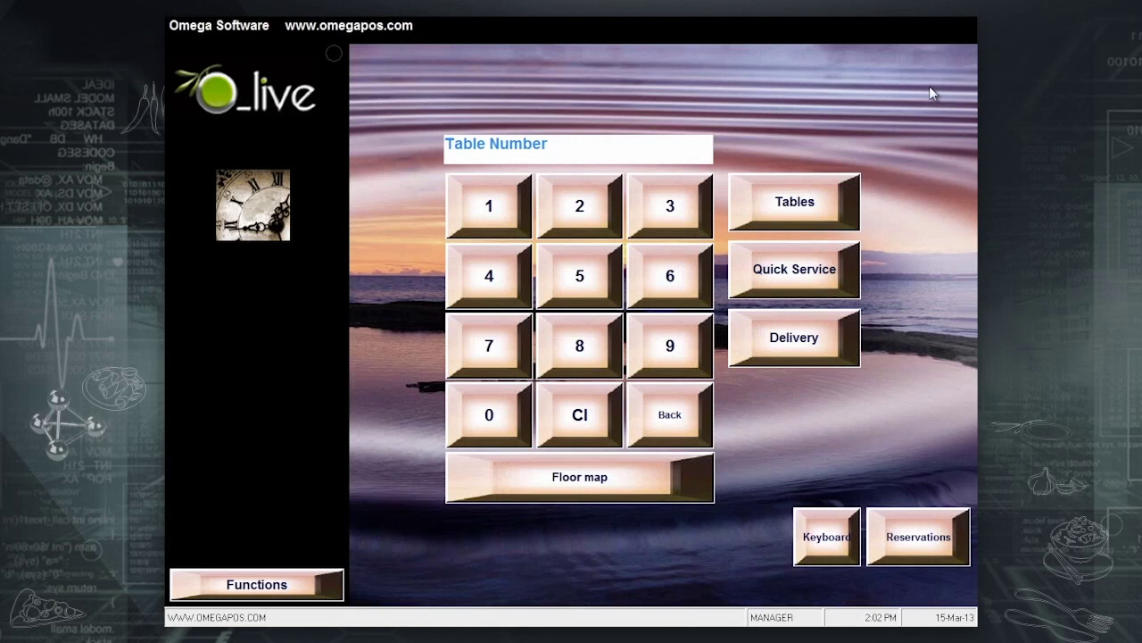
Step: Open table 66 from the open tables and run the No Sales command from its order
click(744, 211)
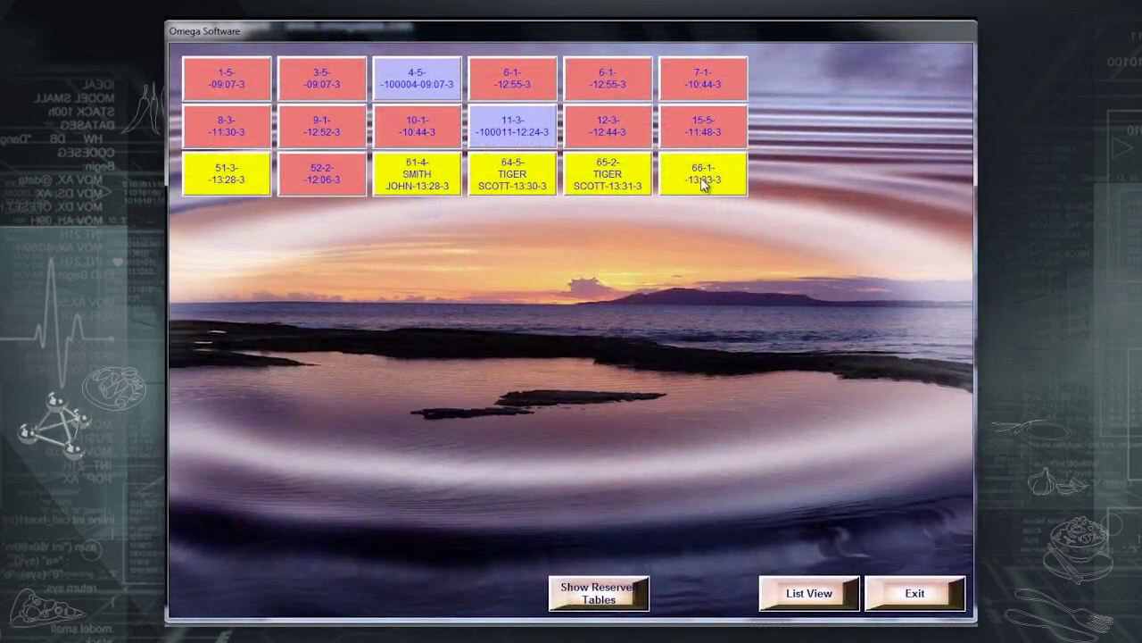
click(704, 183)
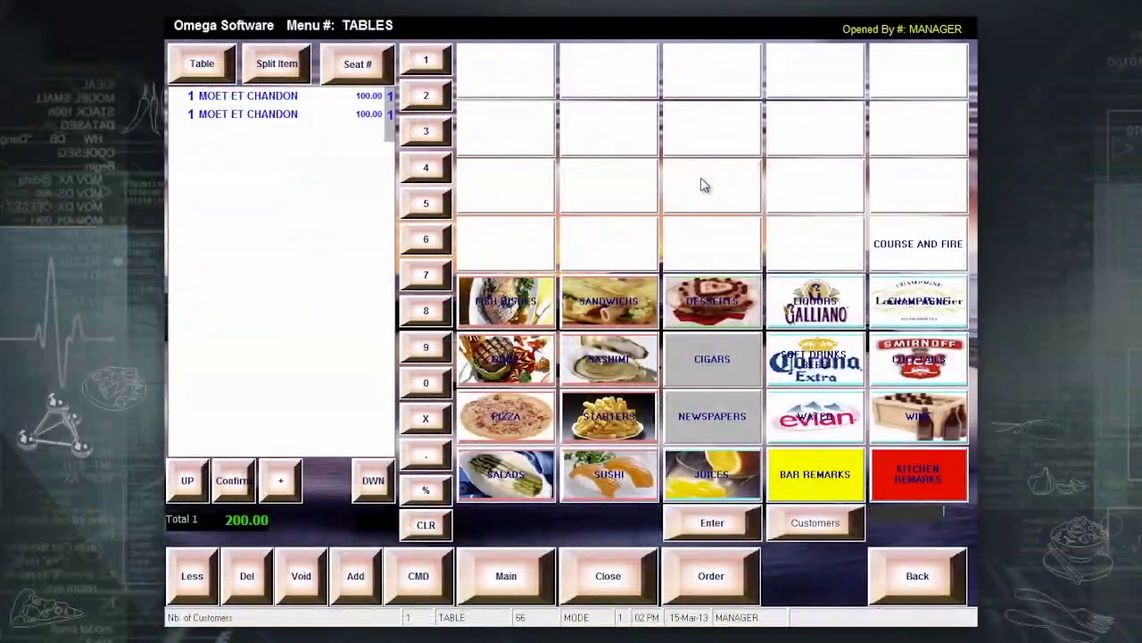
click(418, 591)
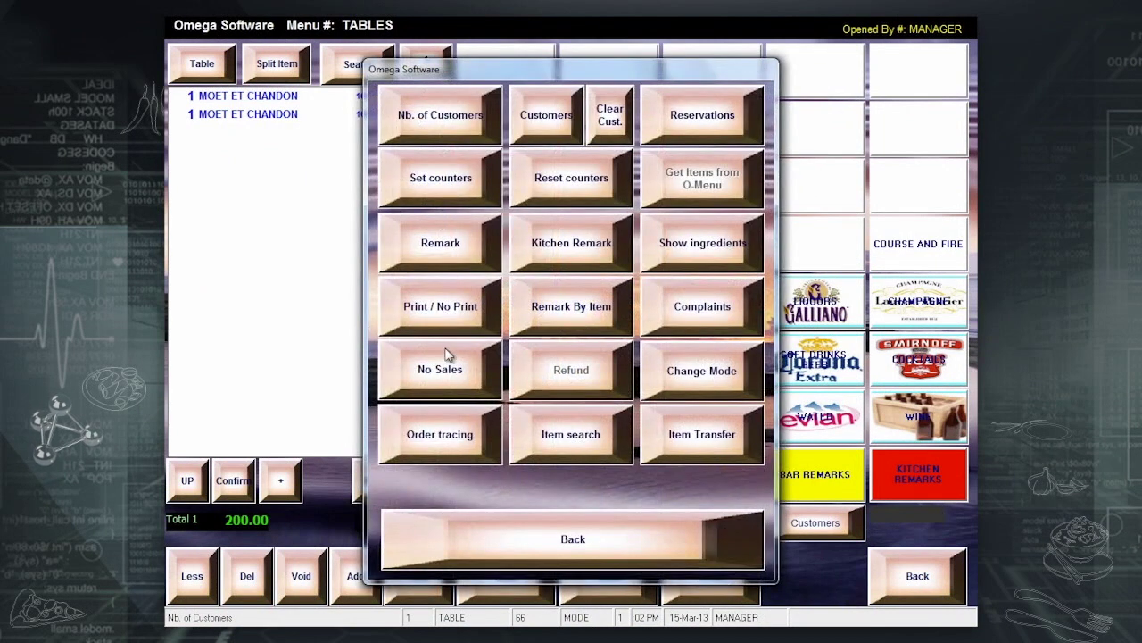
click(449, 357)
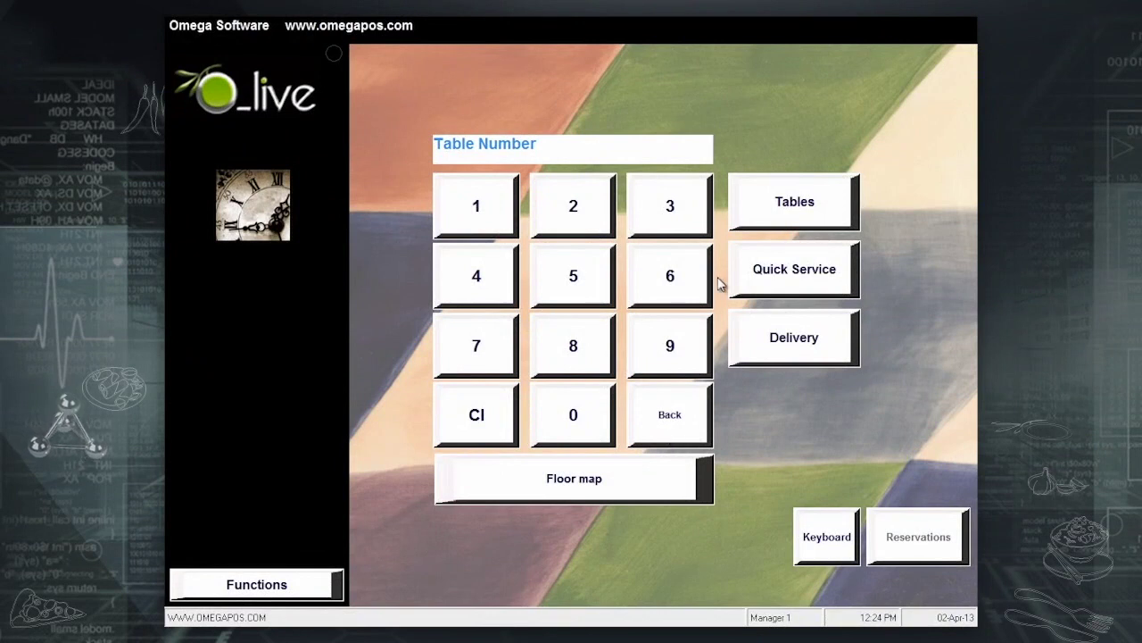
Step: Open table 10 from the open tables and add an American Salad to its order
click(763, 225)
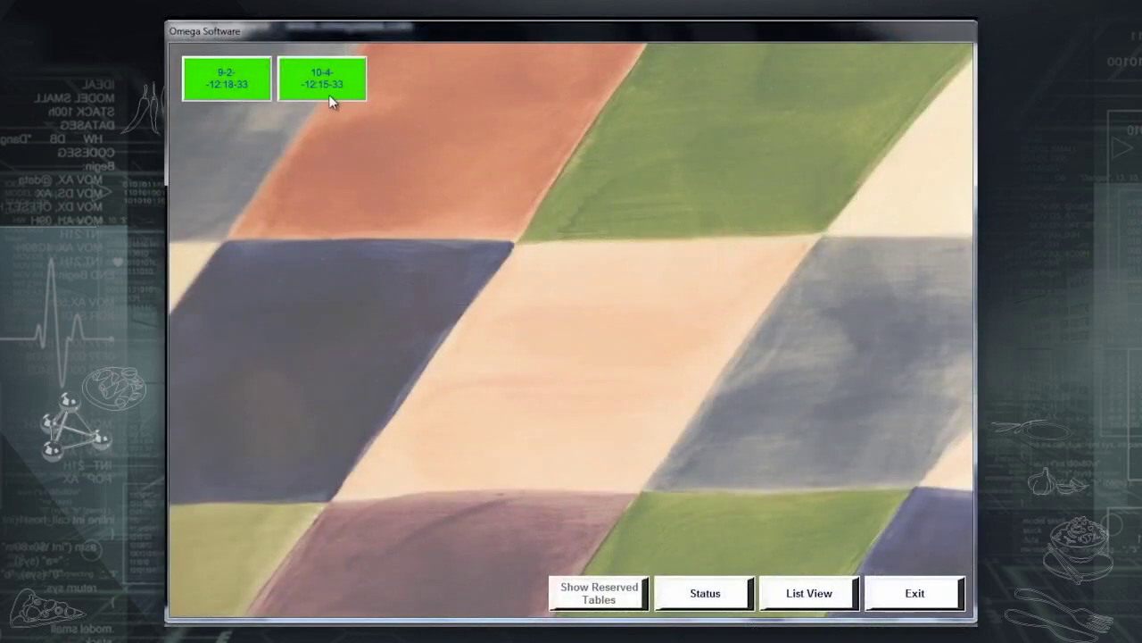
click(328, 89)
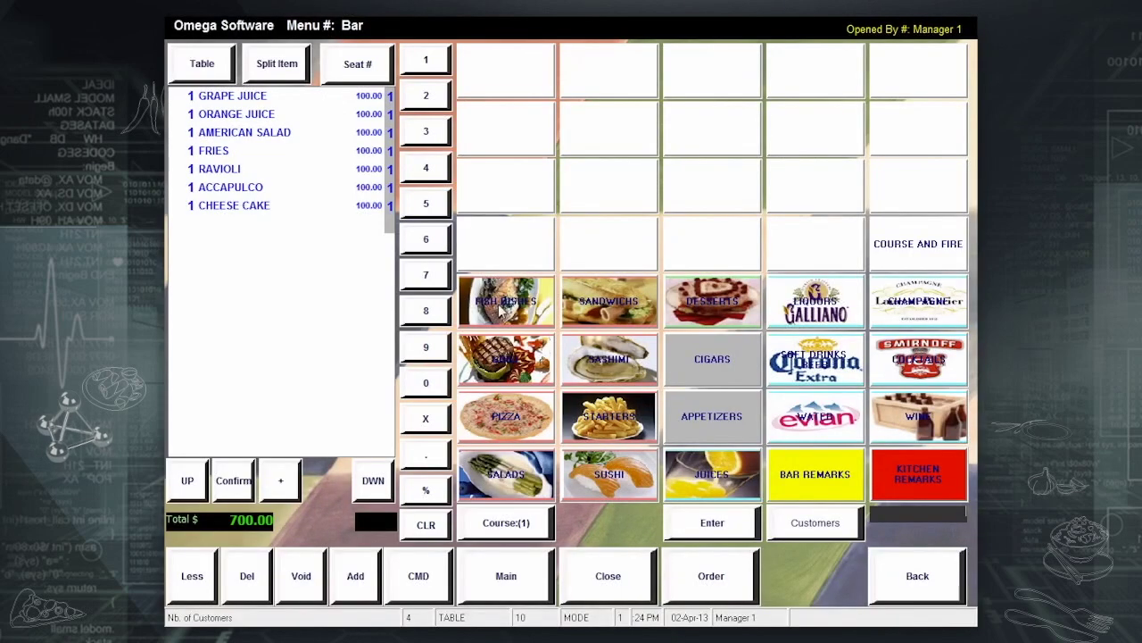
click(509, 489)
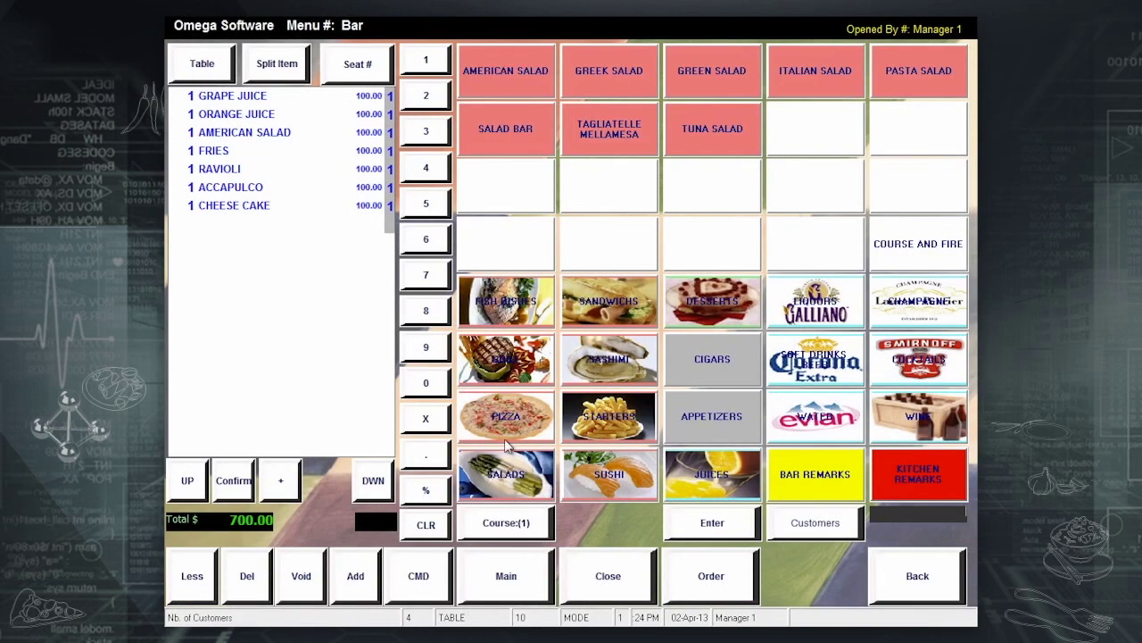
click(505, 72)
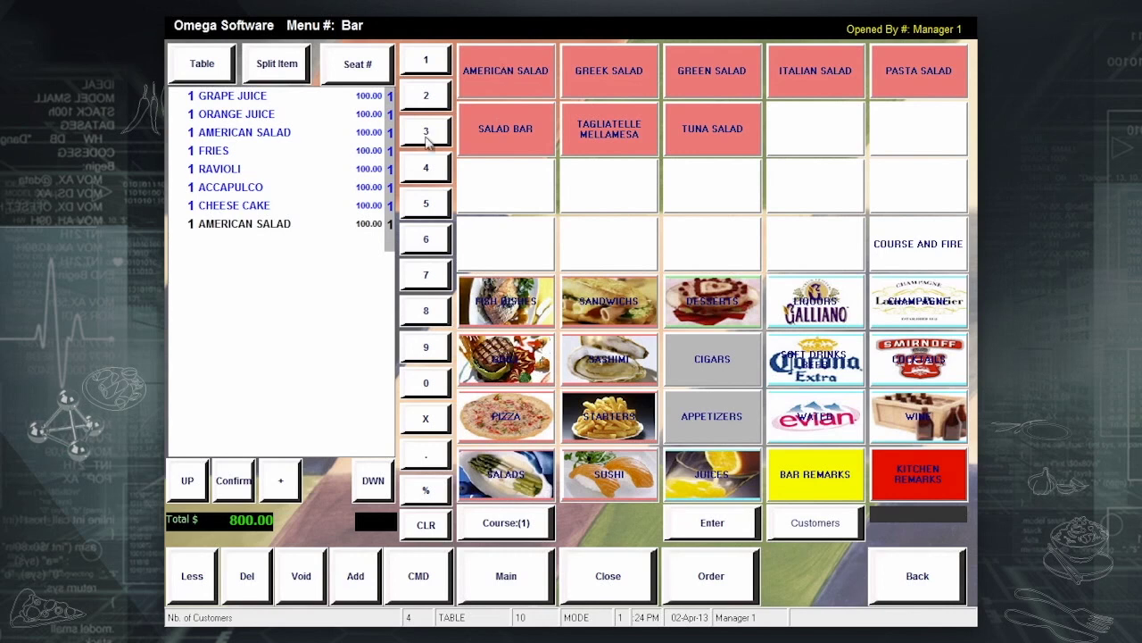
Step: Show the ingredients of the newly added American Salad, and return to table 10's order
click(294, 222)
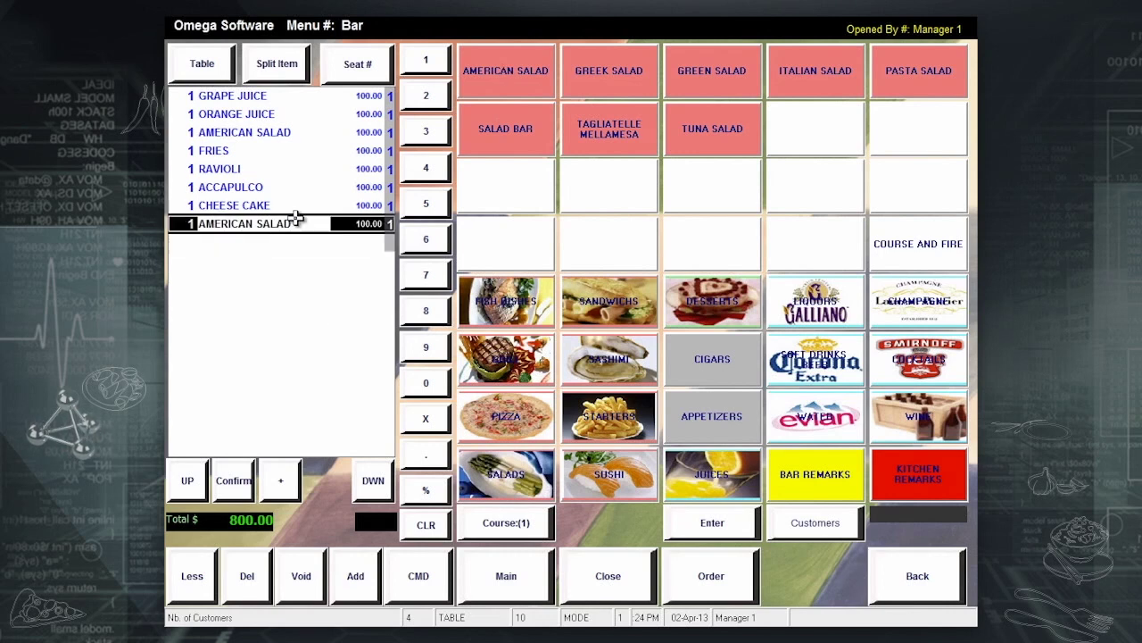
click(426, 592)
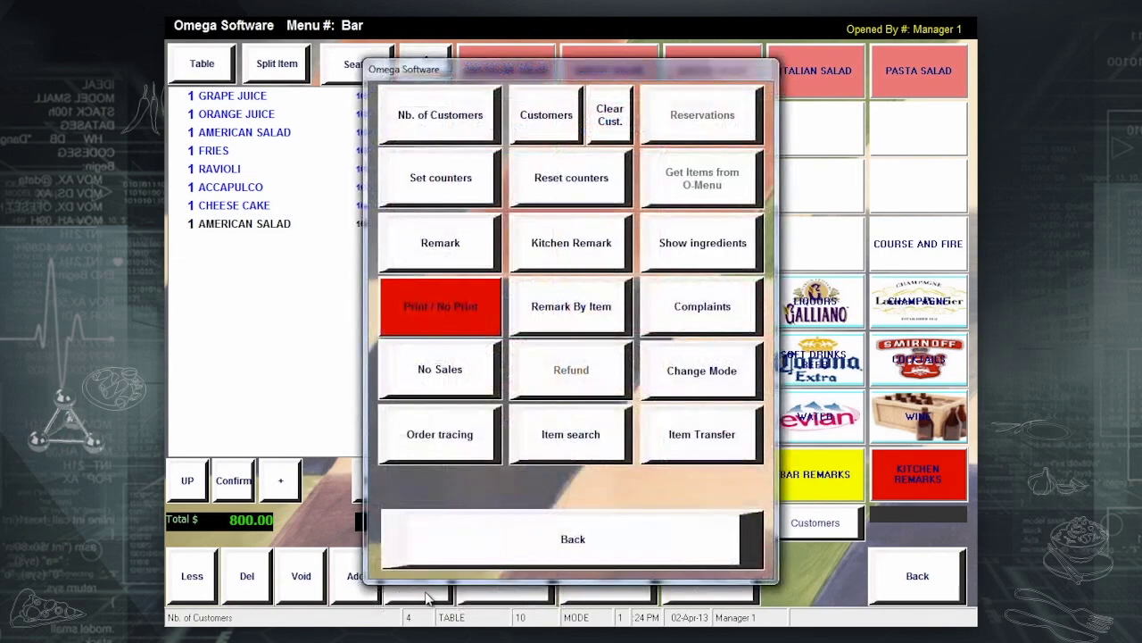
click(687, 250)
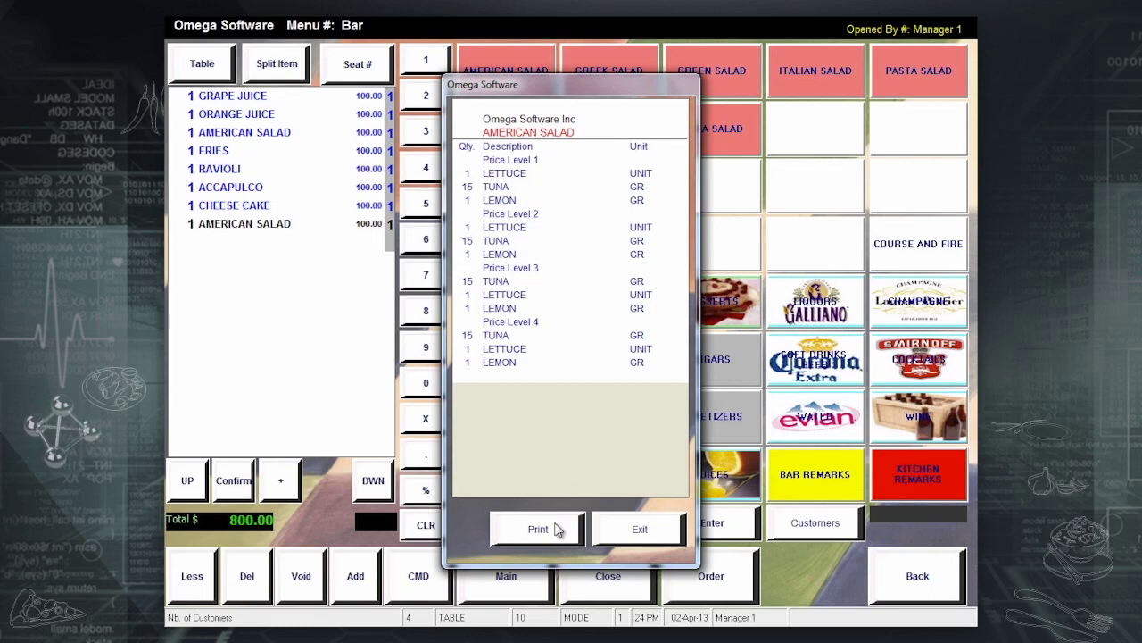
click(640, 530)
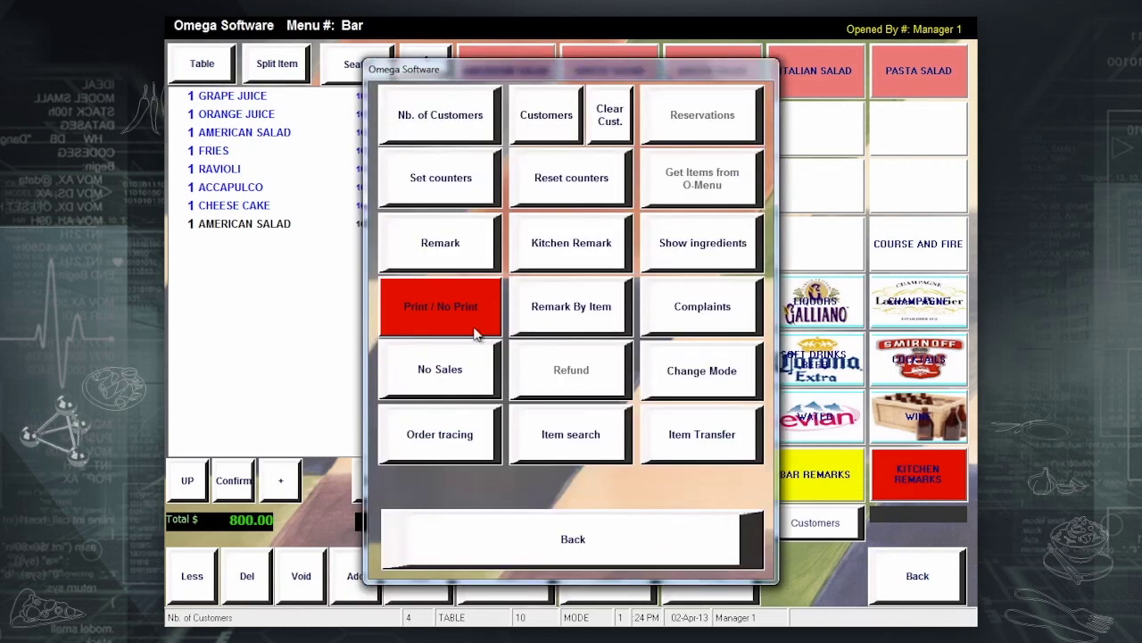
click(558, 543)
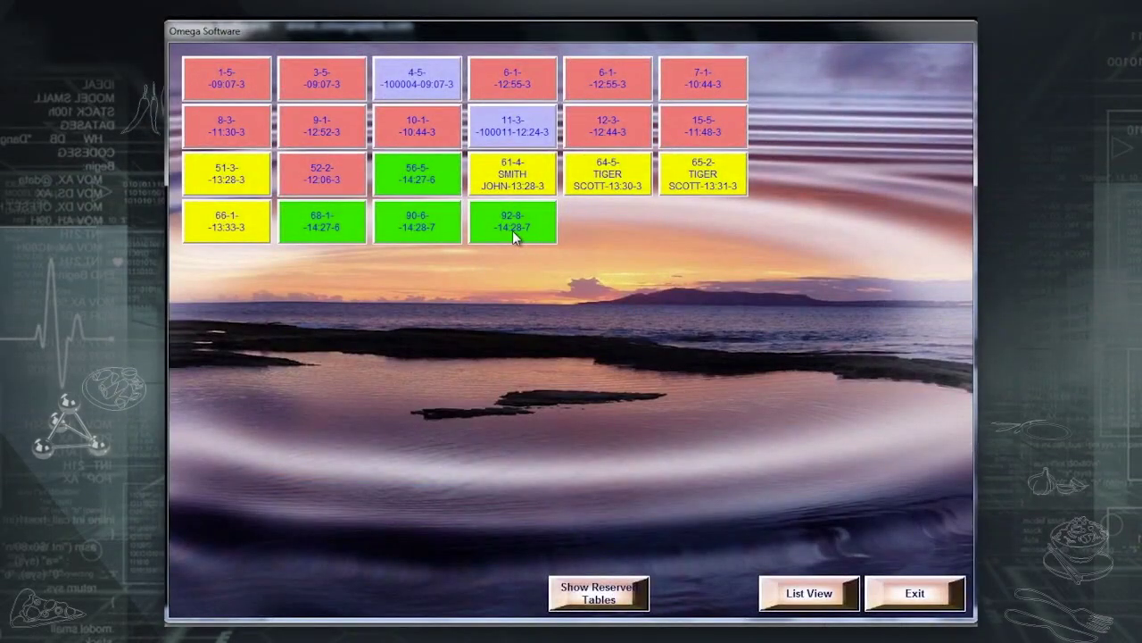
Step: Open table 92 from the open tables and bring up order tracing for its orders
click(512, 230)
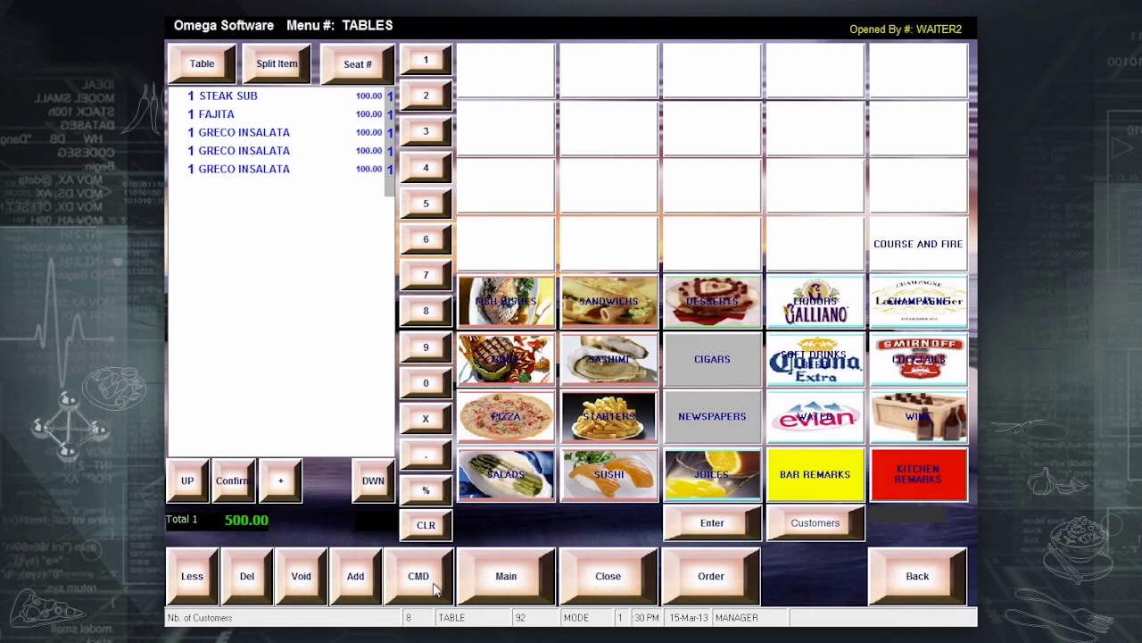
click(413, 582)
click(433, 428)
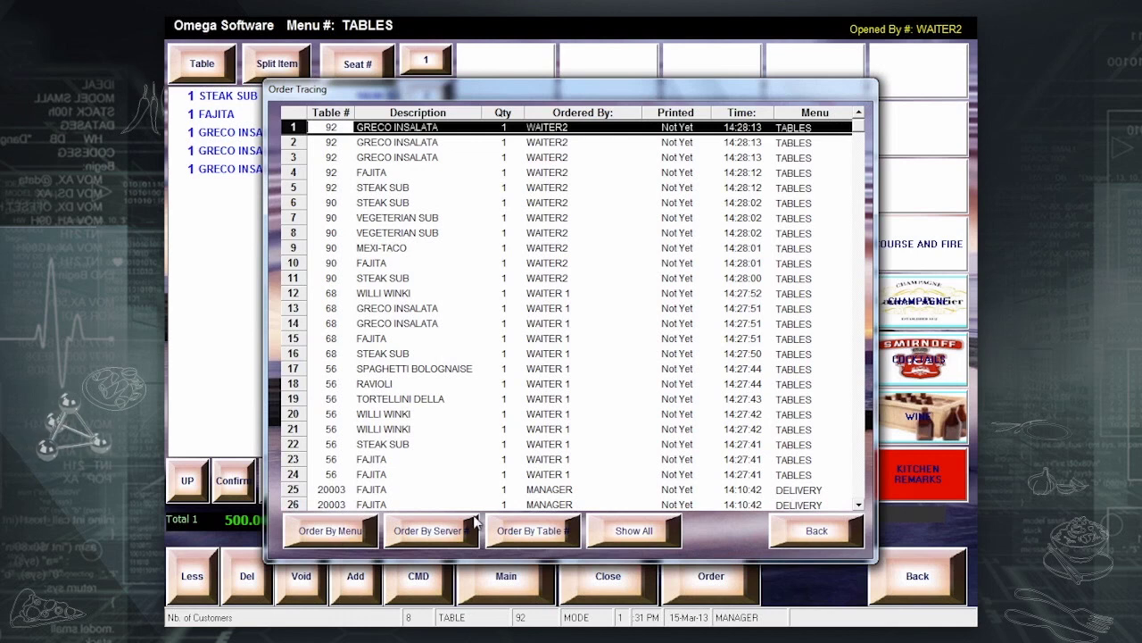
Step: Sort the traced orders by table number, show all of them again, and return to table 92's order
click(505, 533)
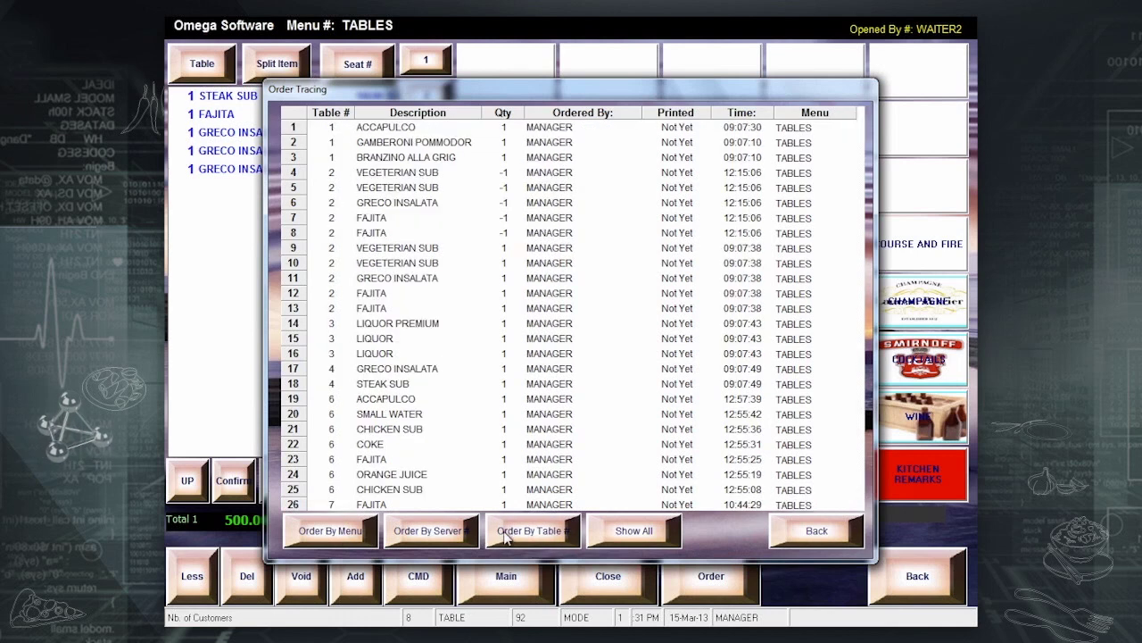
click(609, 533)
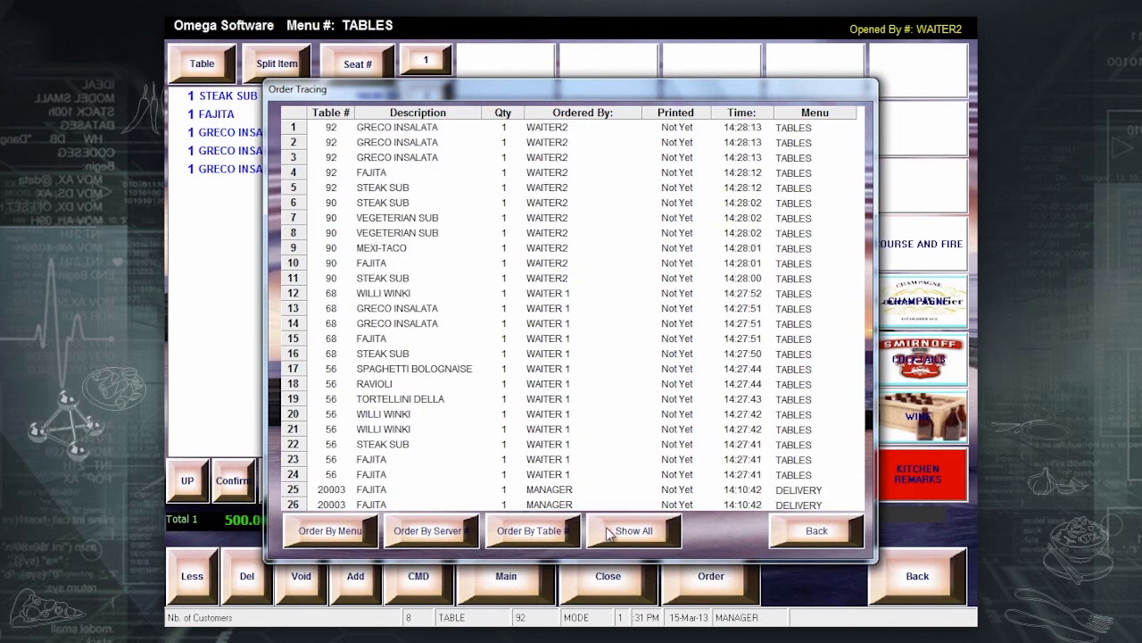
click(802, 533)
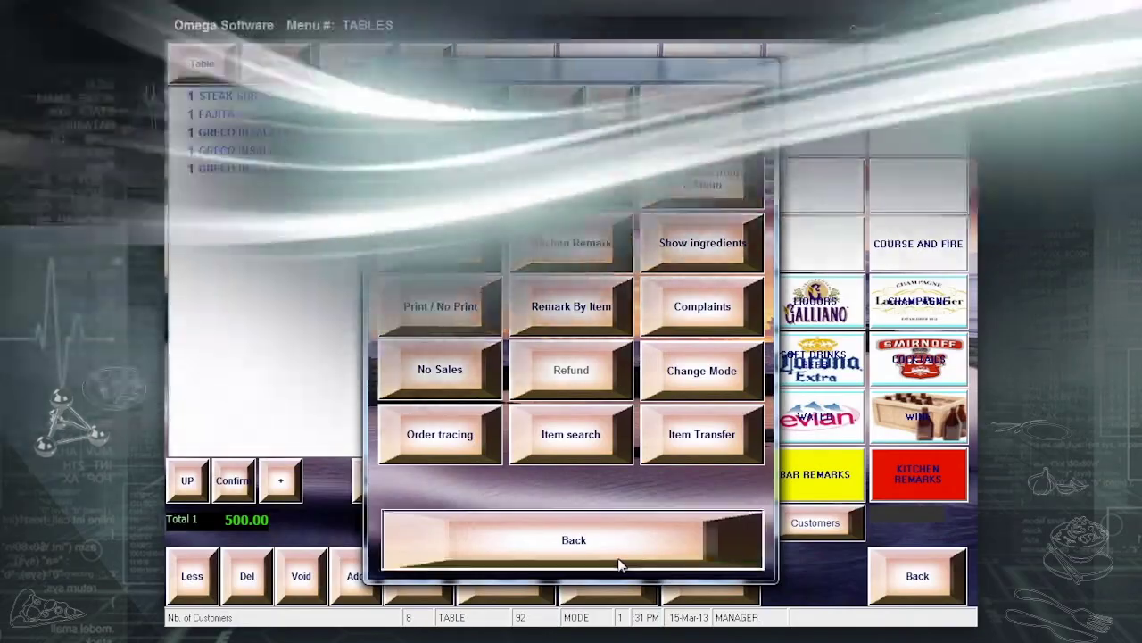
click(621, 564)
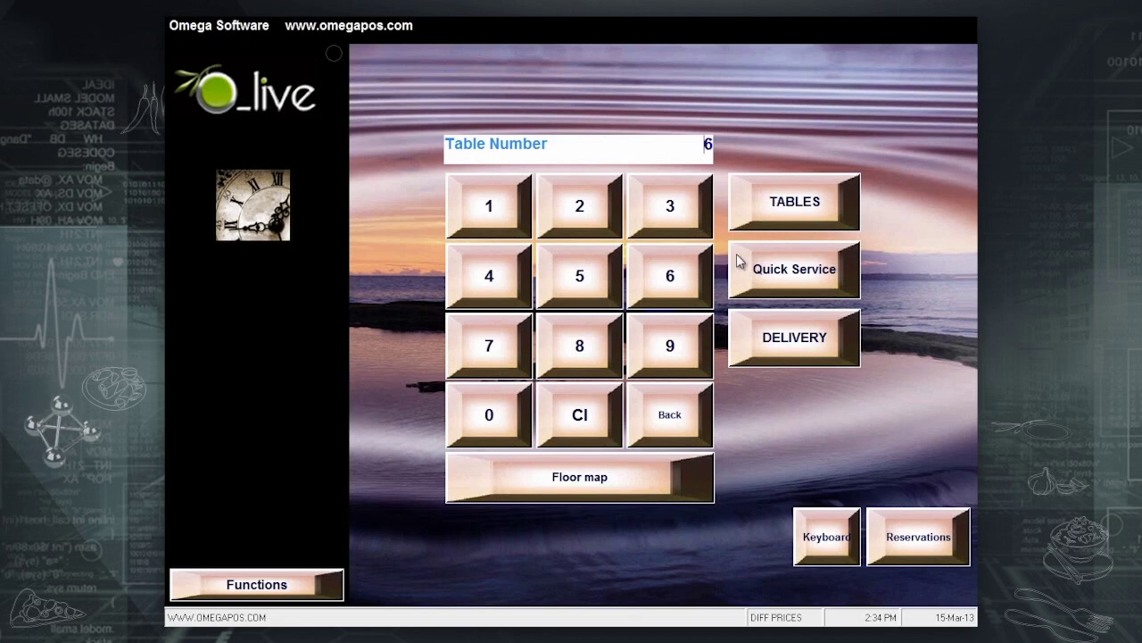
Step: Open the first invoice of table 6, add a Chicken Sub from the sandwiches, and send the order
click(794, 211)
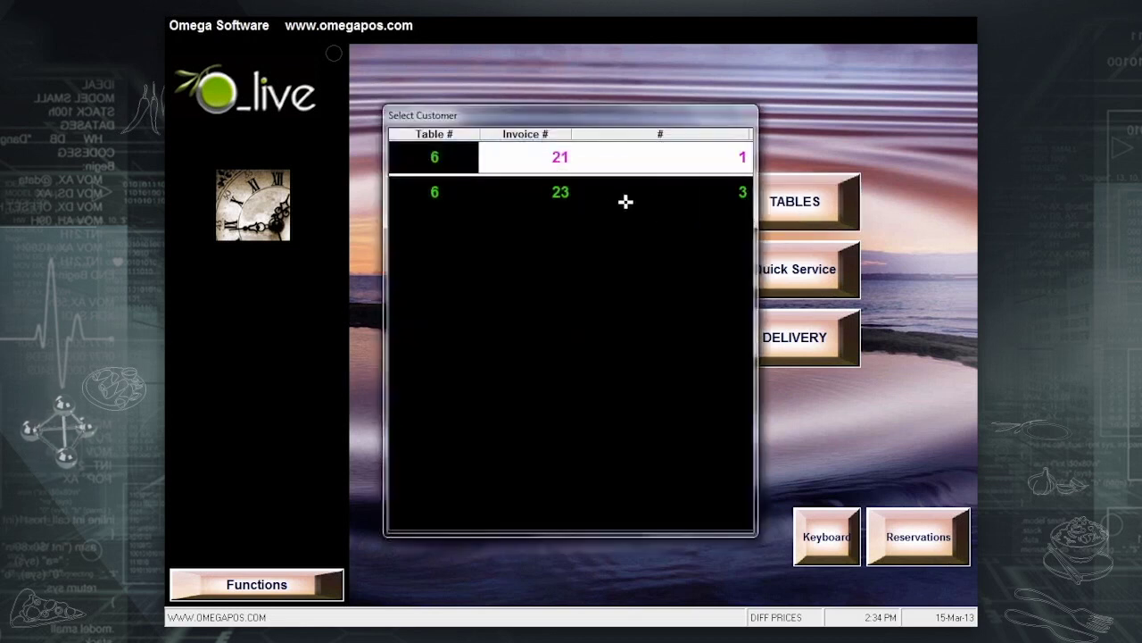
click(609, 163)
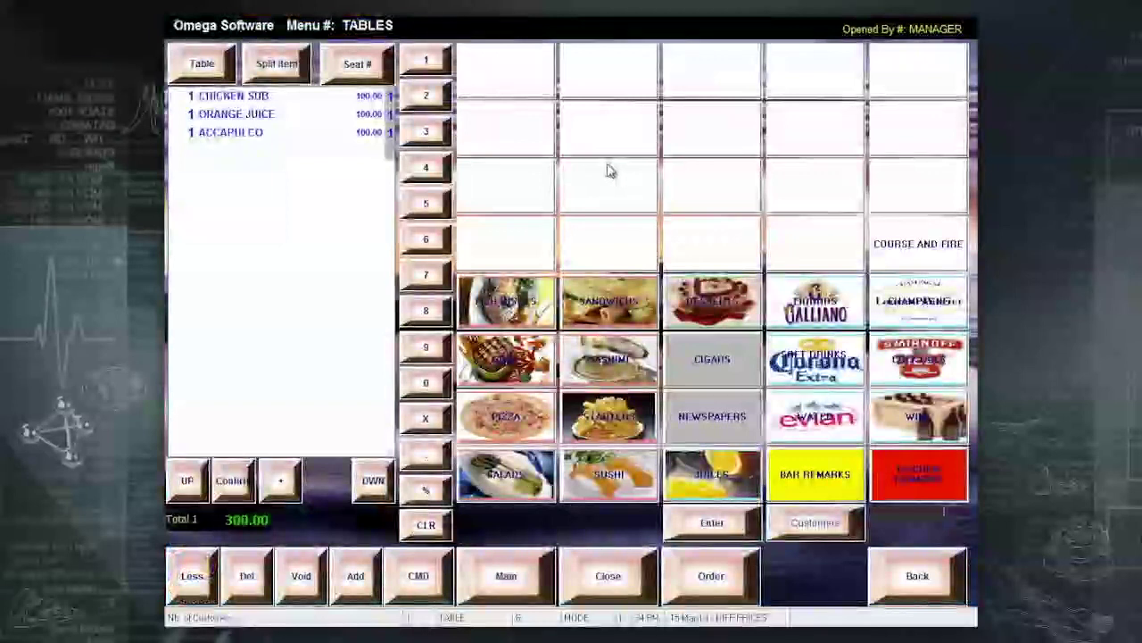
click(589, 301)
click(522, 71)
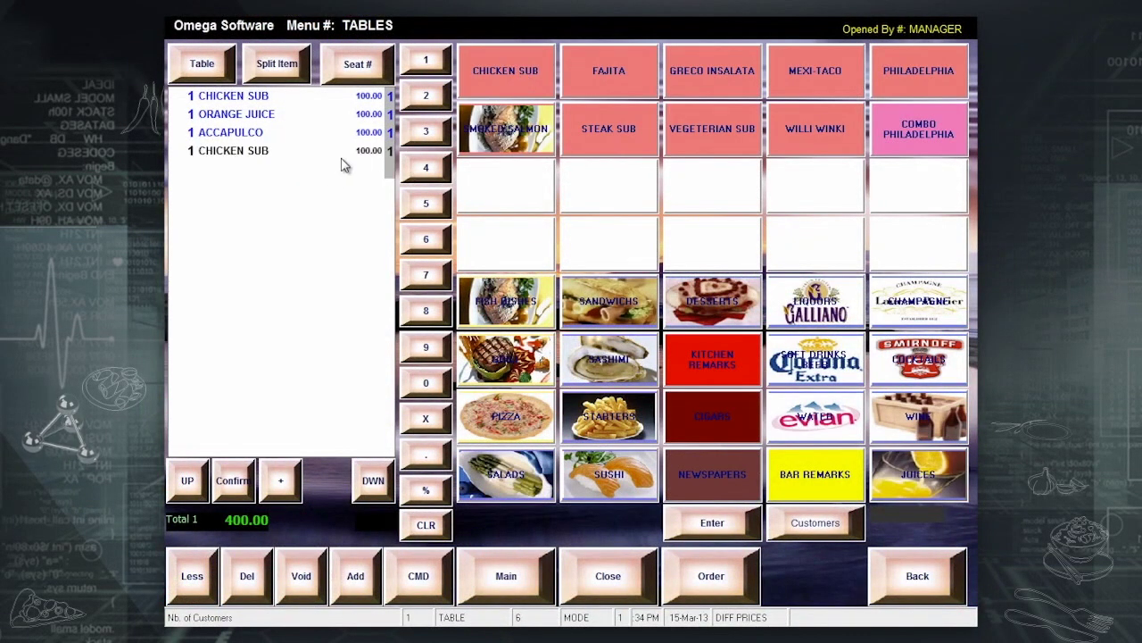
click(714, 578)
Step: Start a Quick Service order, add a Chicken Sub, and settle it in cash
click(759, 283)
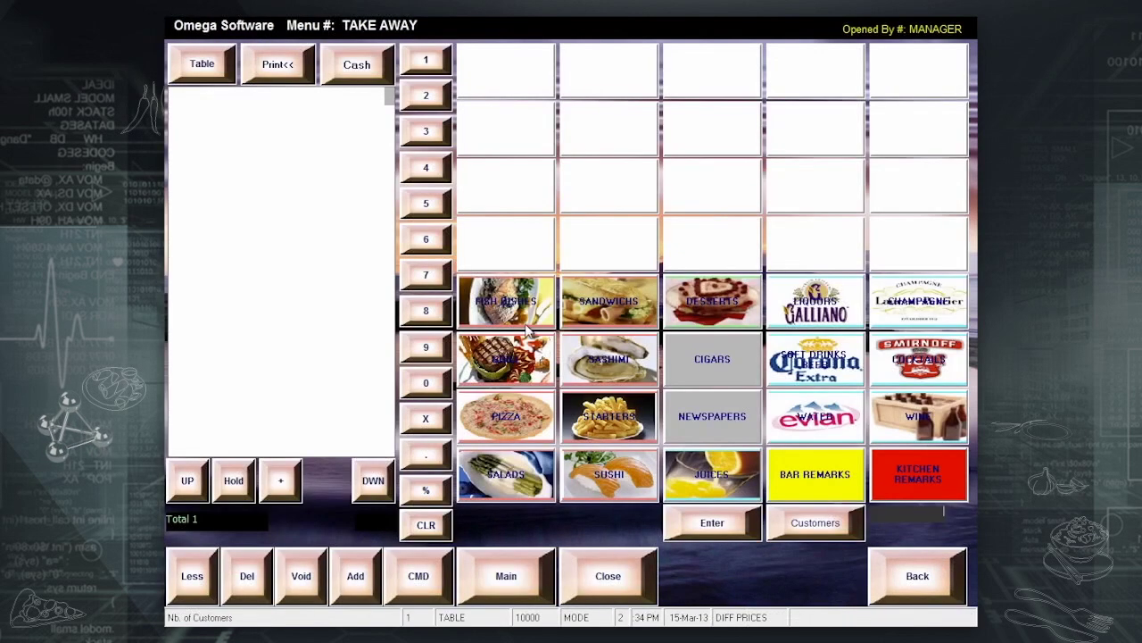
click(631, 323)
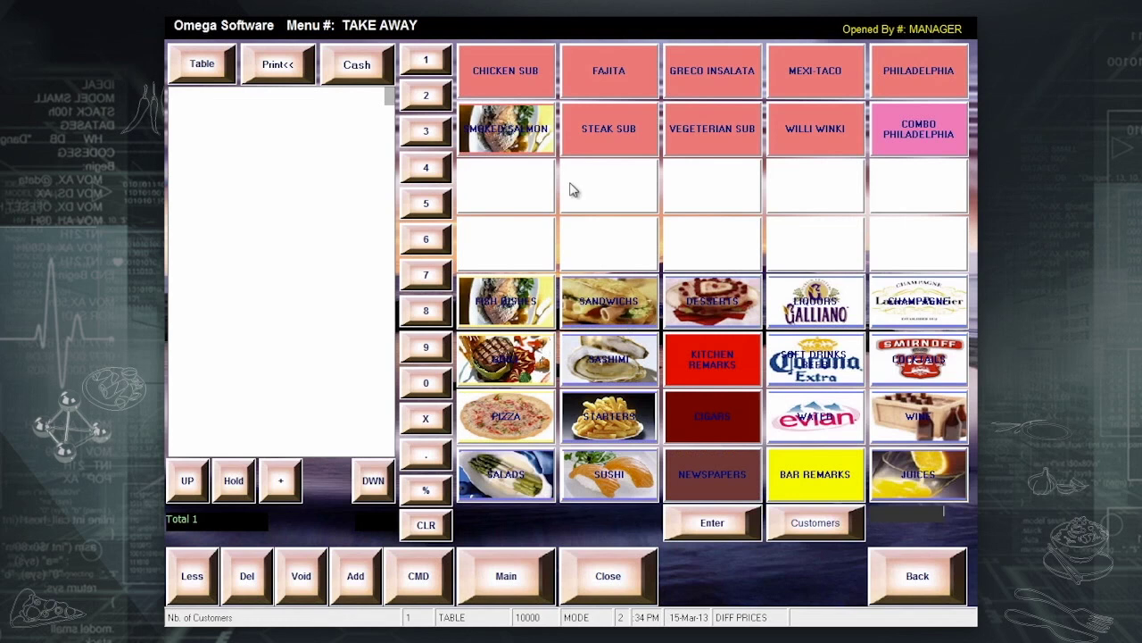
click(532, 81)
click(350, 72)
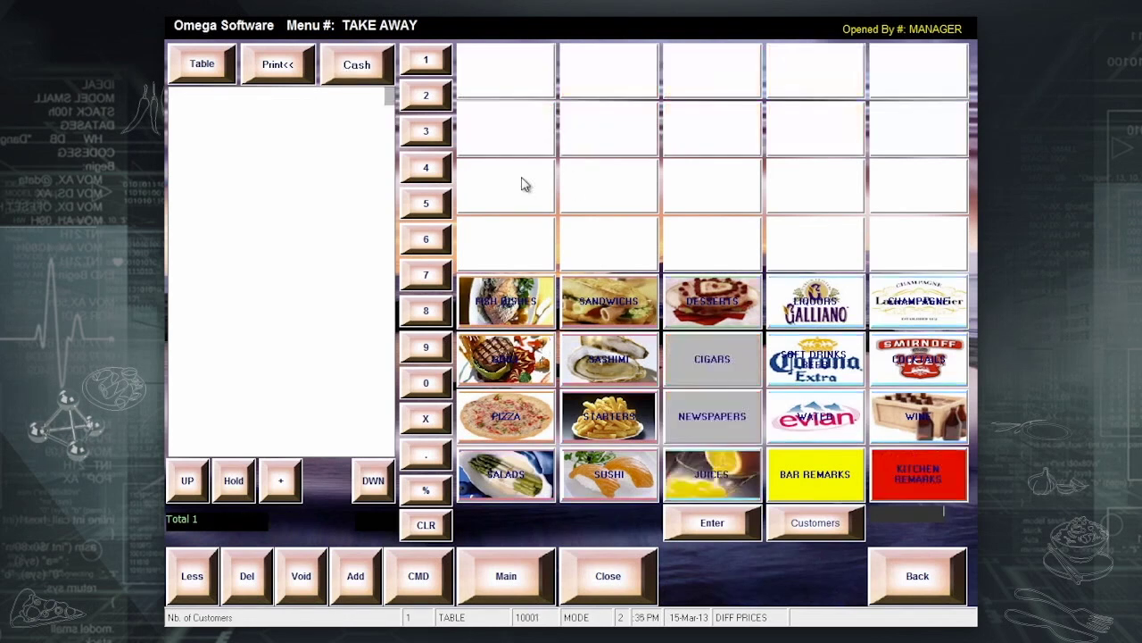
Step: Leave the take away order, add a Chicken Sub to a delivery order, close it, and return to the table number screen
click(946, 591)
click(752, 354)
click(512, 72)
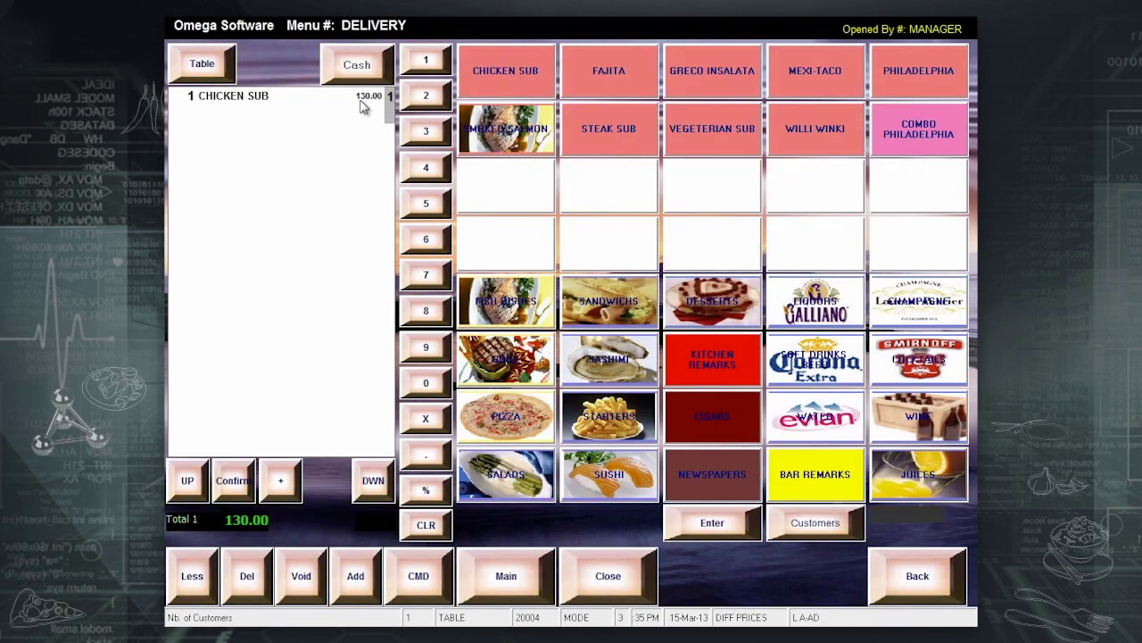
click(592, 578)
click(952, 68)
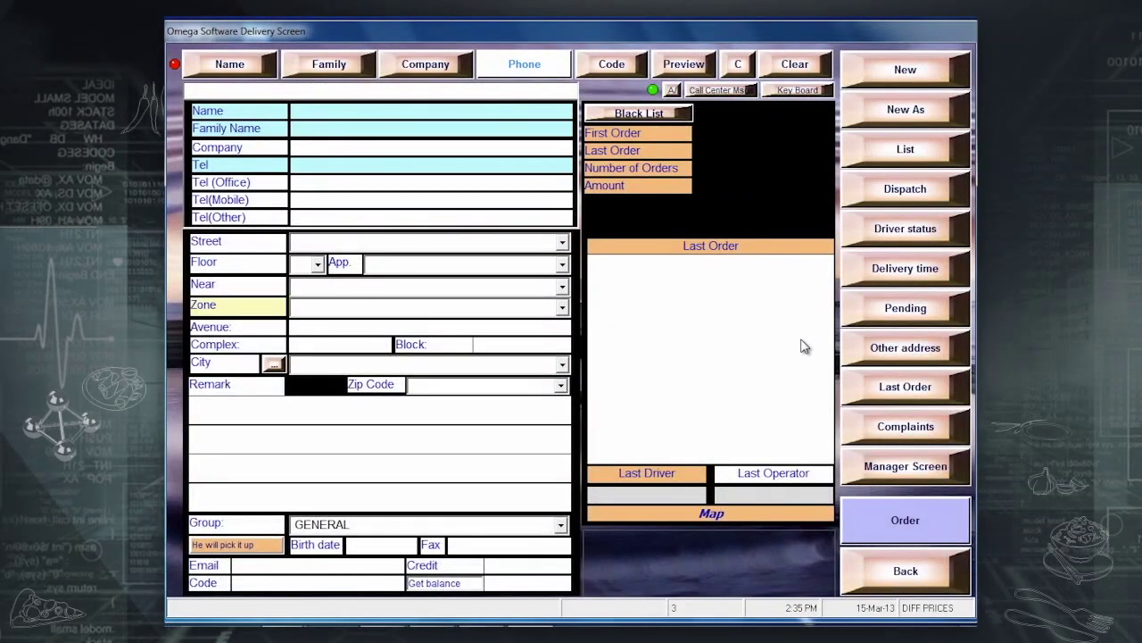
click(888, 580)
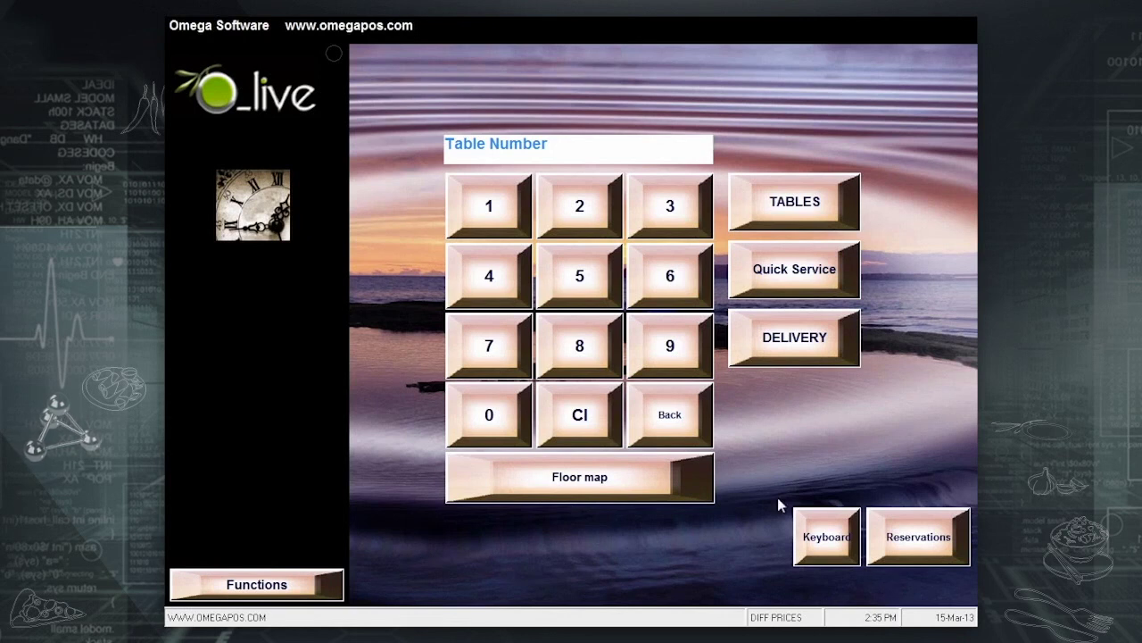
Step: Log out of the DIFF PRICES account and sign in as MANAGER with the staff access code
click(704, 434)
click(721, 214)
click(731, 446)
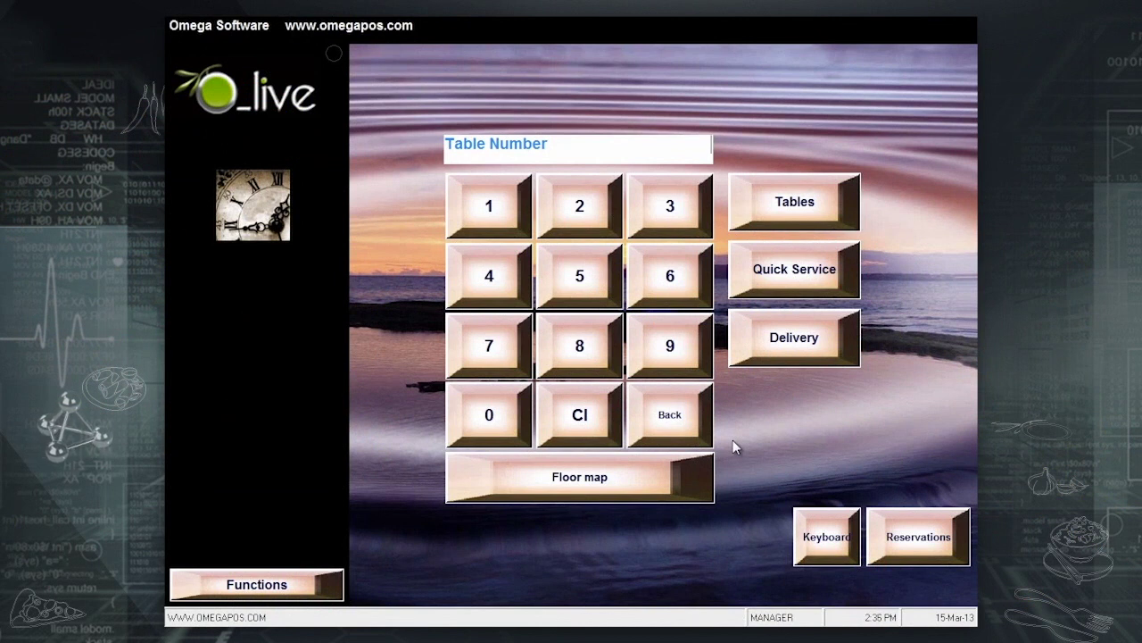
Step: Open the first invoice of table 6
click(686, 282)
click(797, 198)
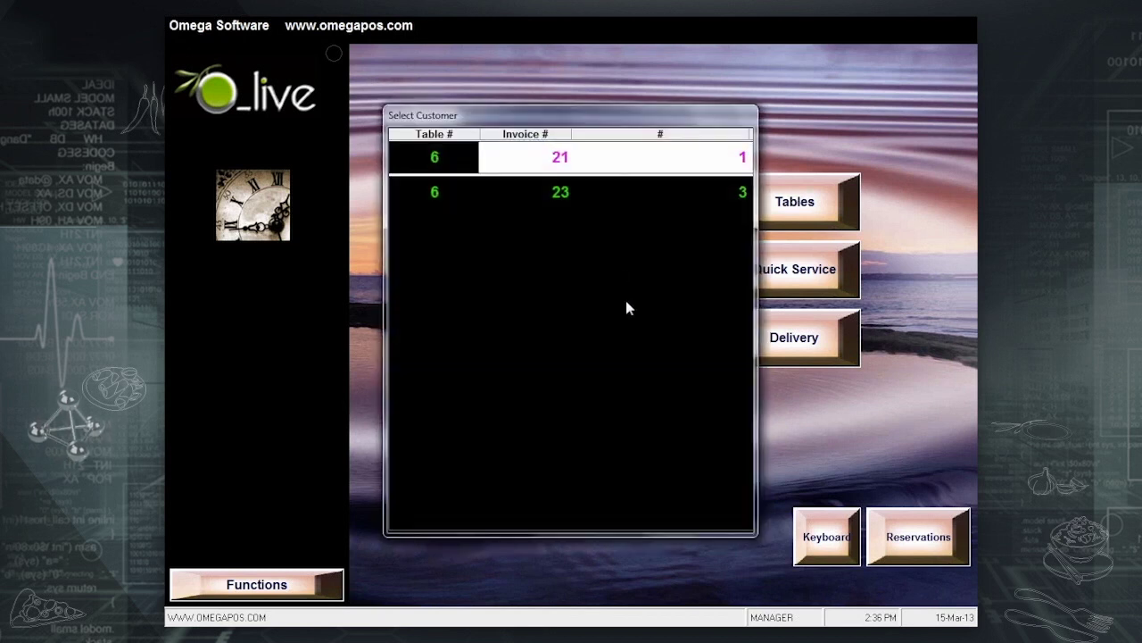
click(607, 163)
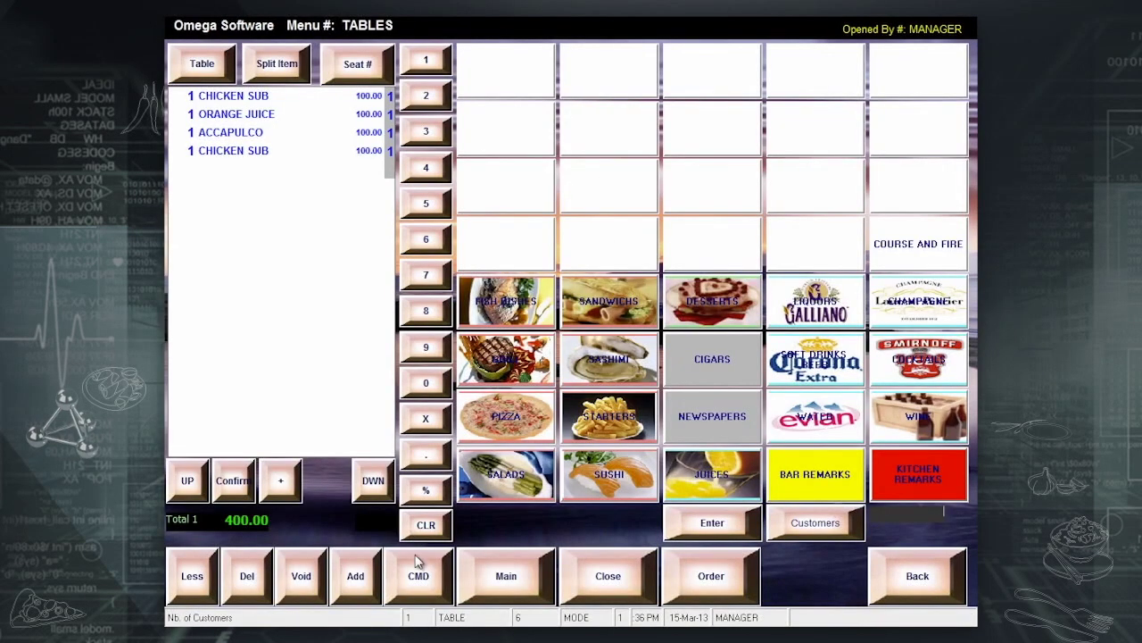
Step: Change table 6's order to Mode 2 for this transaction only, and add a Chicken Sub from the sandwiches
click(413, 581)
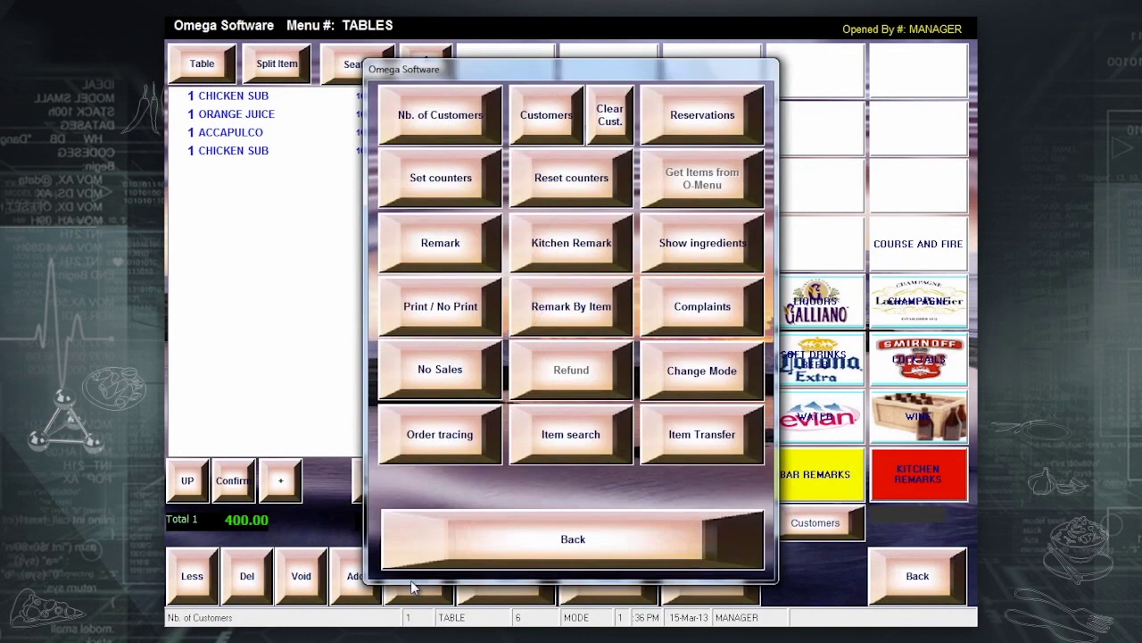
click(687, 379)
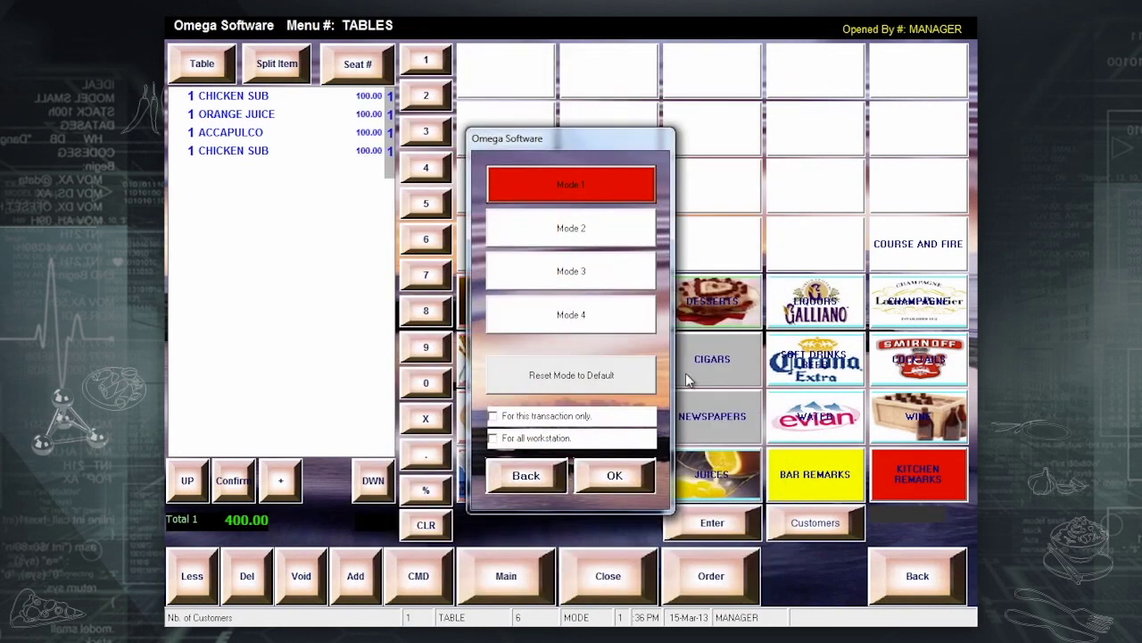
click(567, 234)
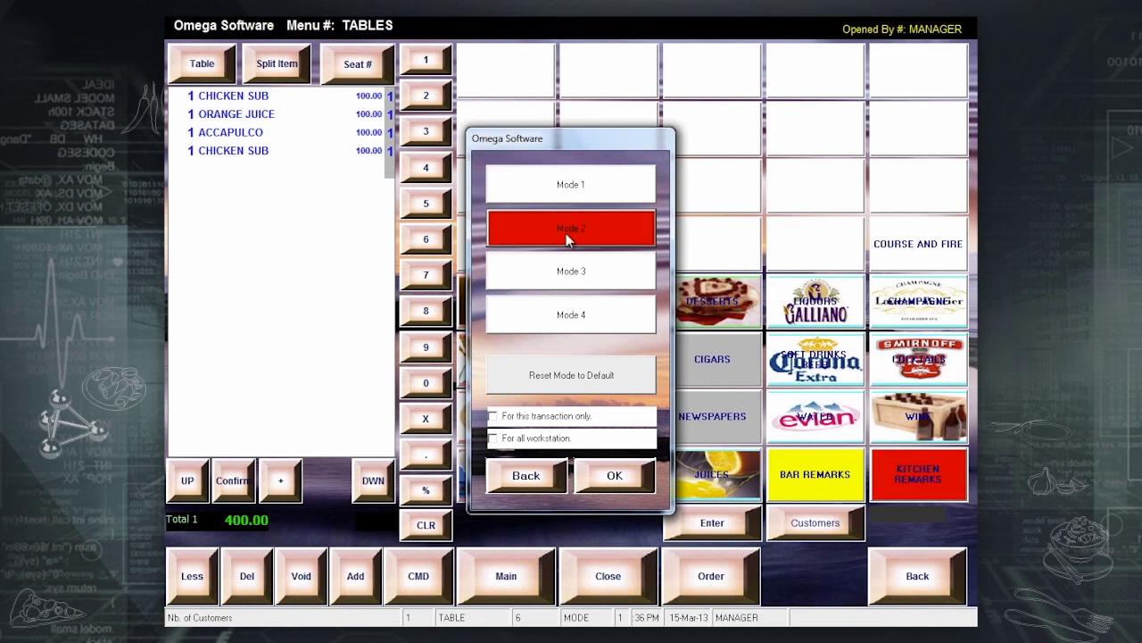
click(547, 418)
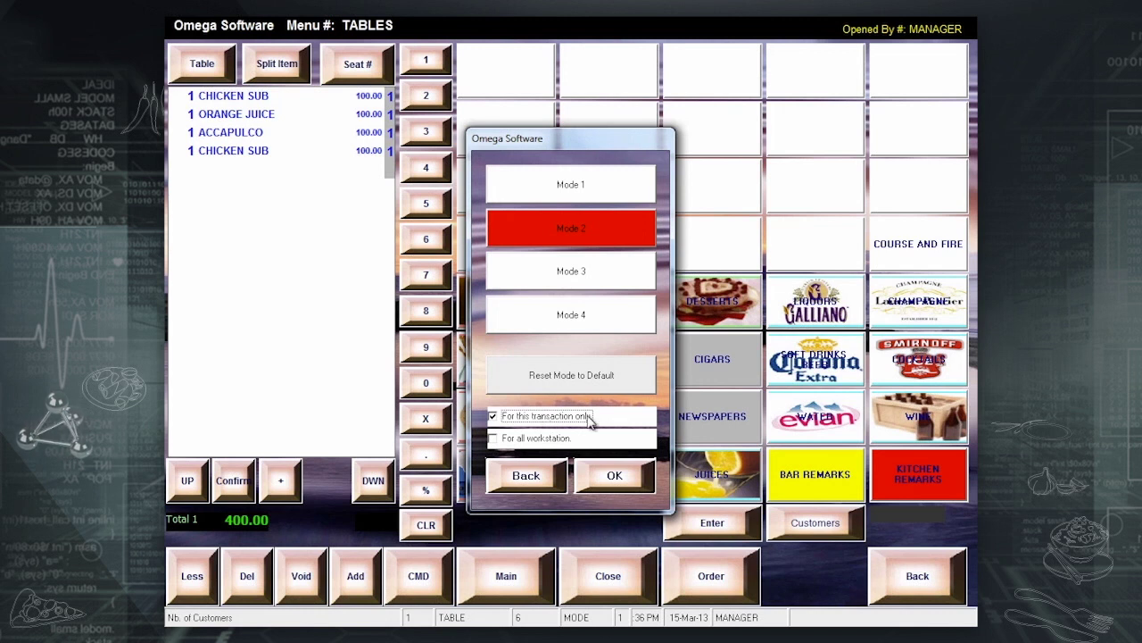
click(621, 479)
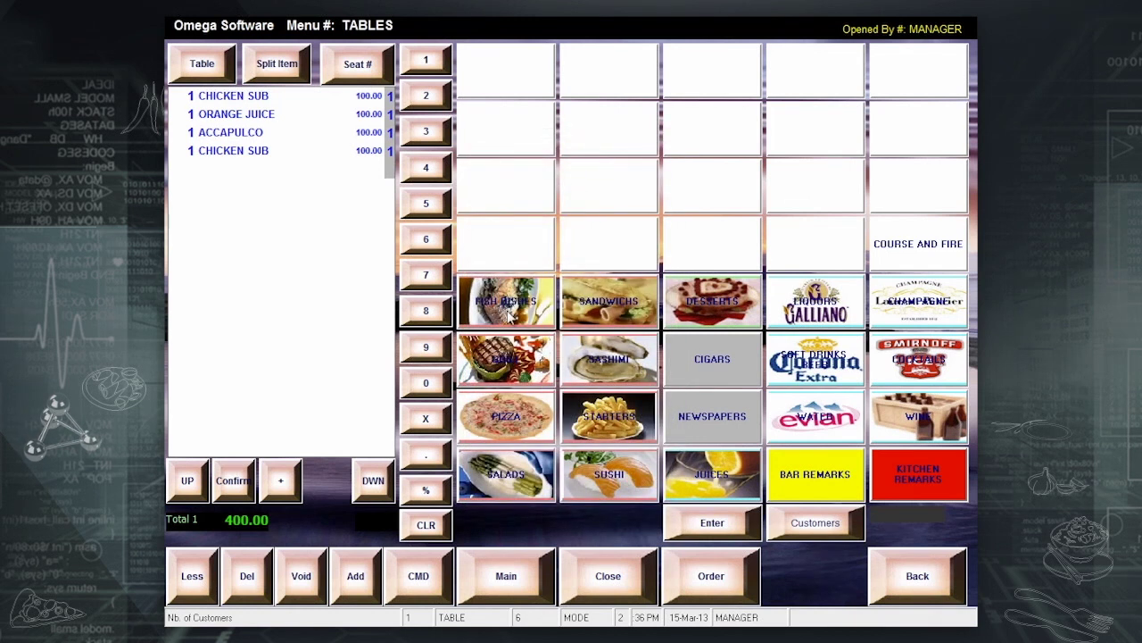
click(599, 313)
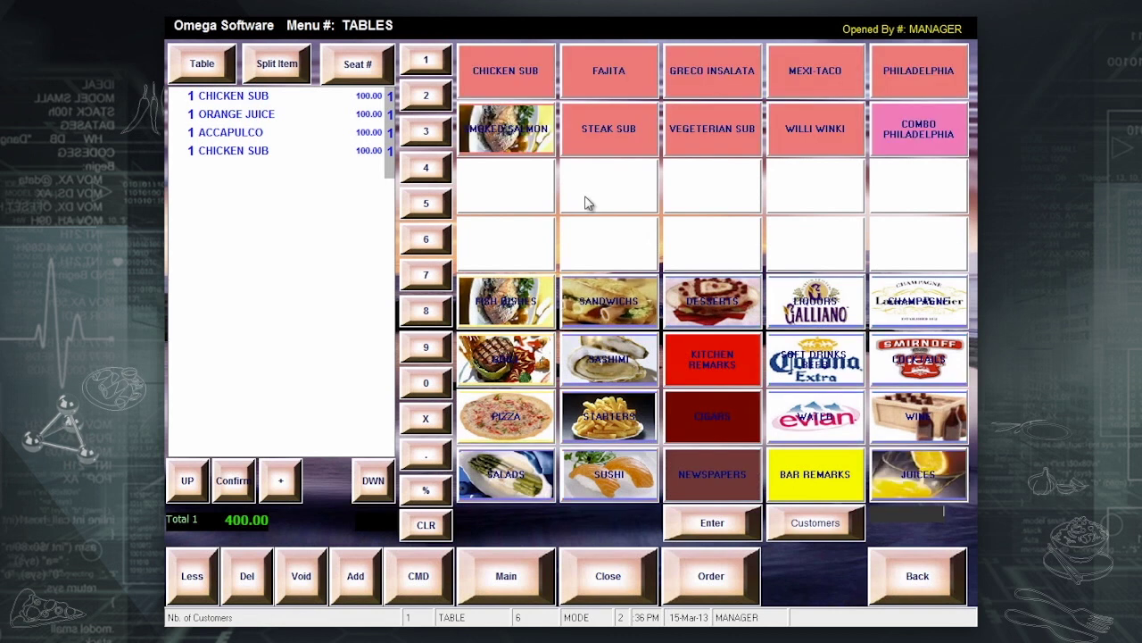
click(508, 70)
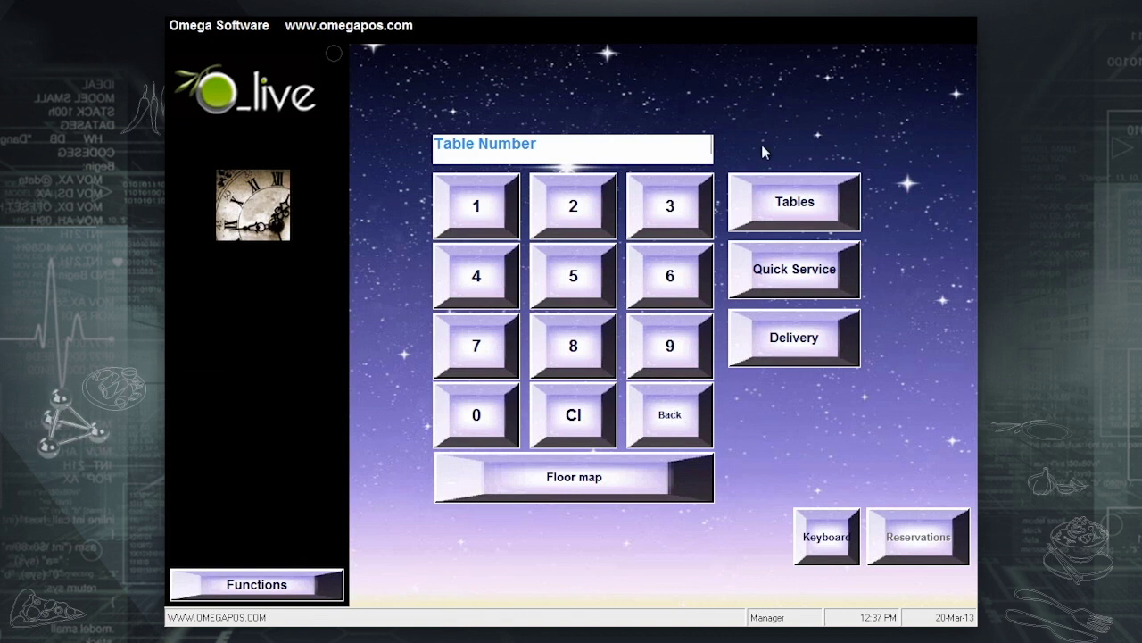
Step: Open table 16 from the open tables and start closing its bill
click(763, 201)
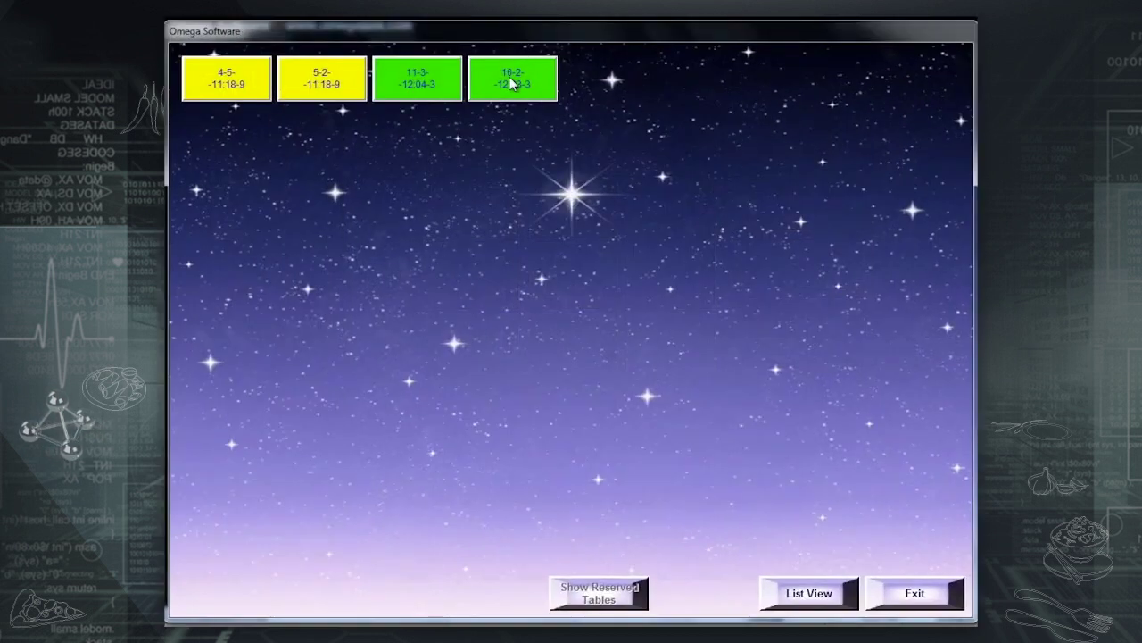
click(512, 83)
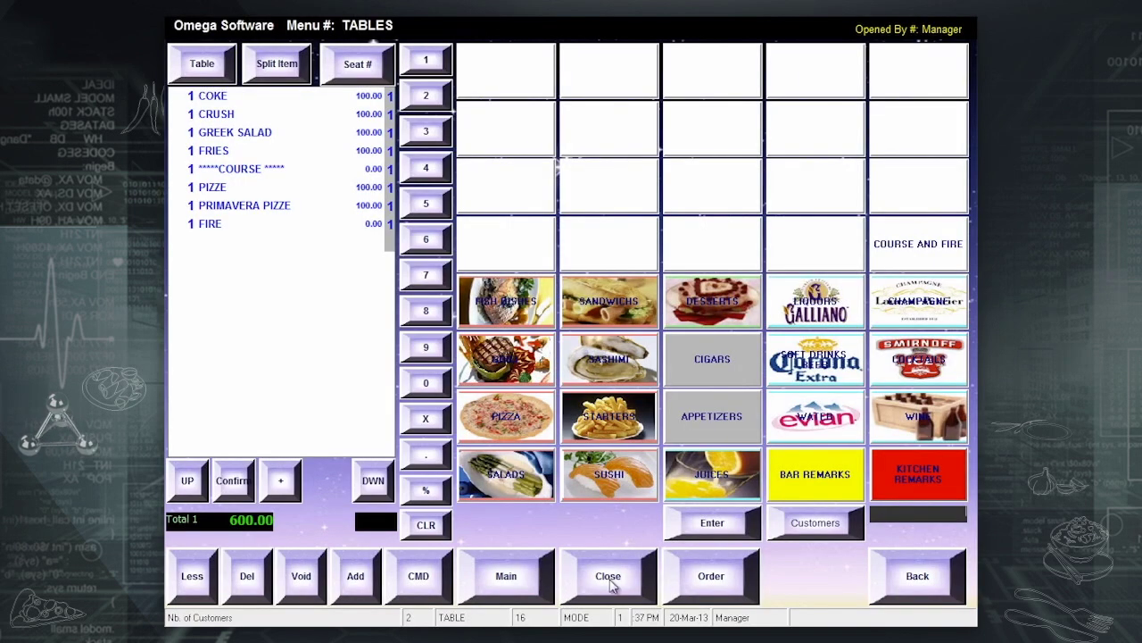
click(610, 579)
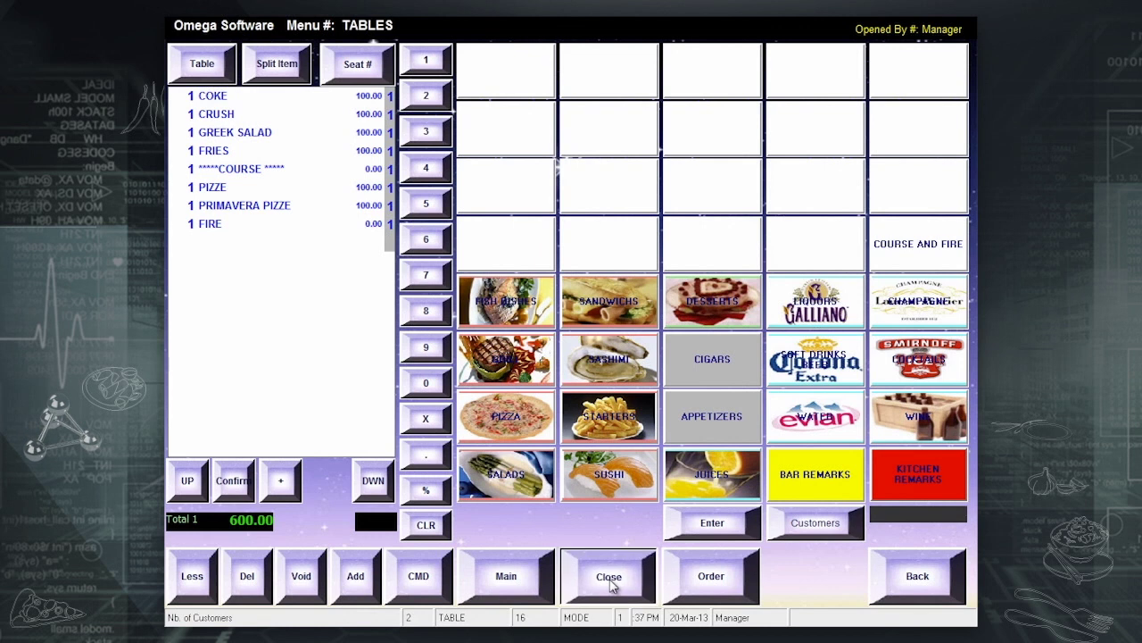